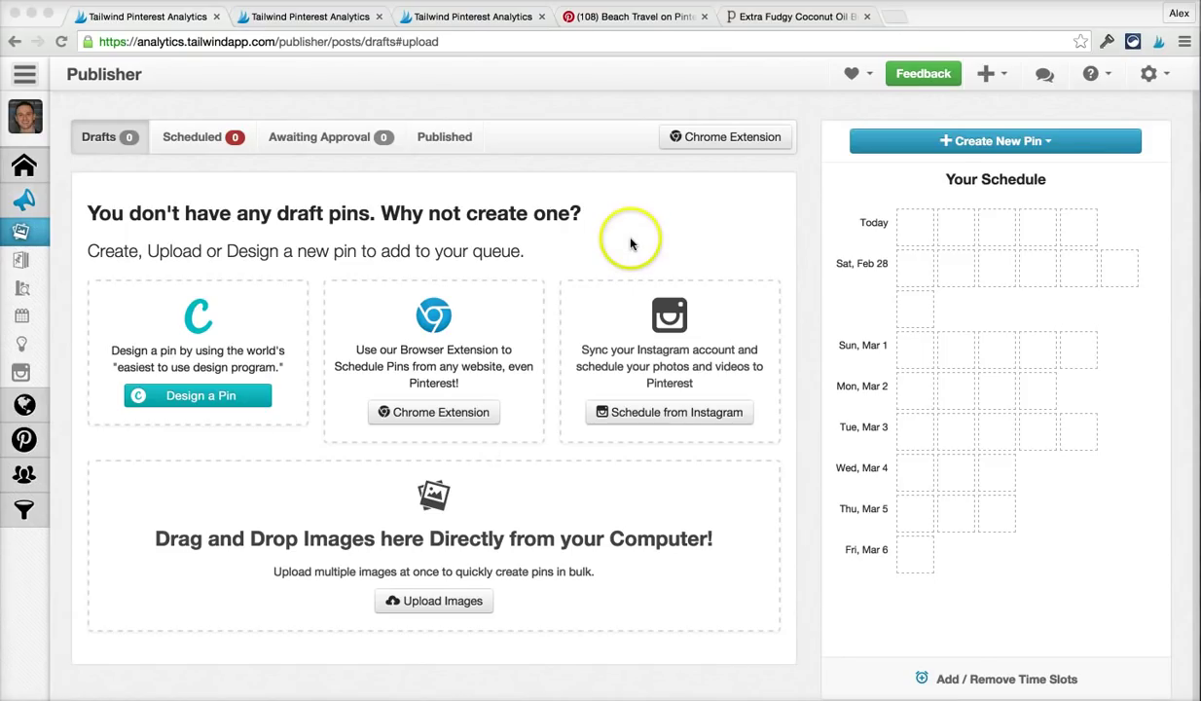
Install the Tailwind Publisher Chrome extension from the Drafts page.
left_click(720, 141)
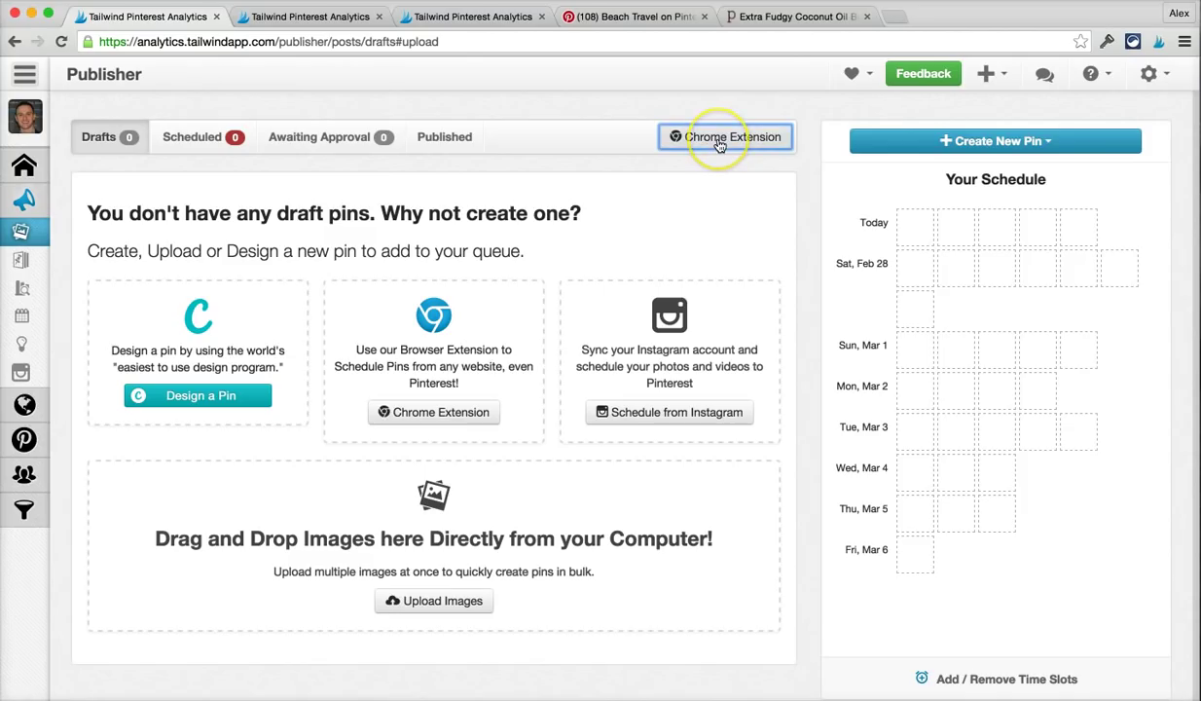
left_click(746, 202)
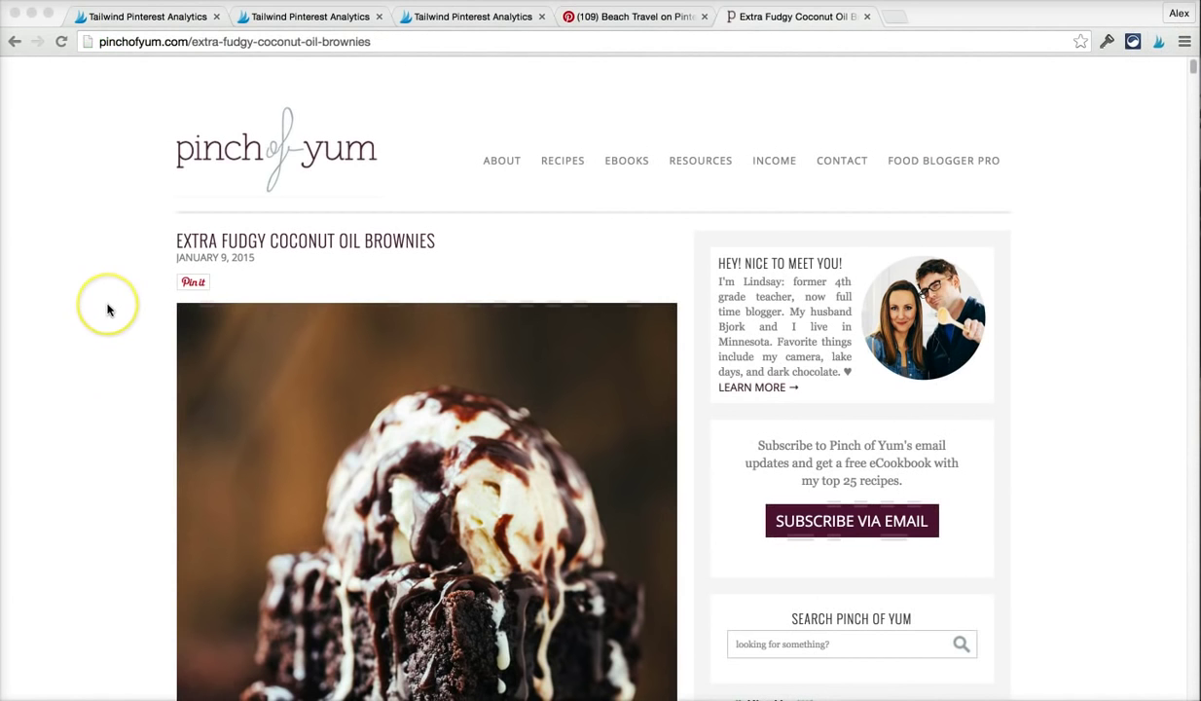
Pick the ice cream, batter and first brownie images from the recipe page, then cancel the picker.
scroll(107, 309, "down", 3)
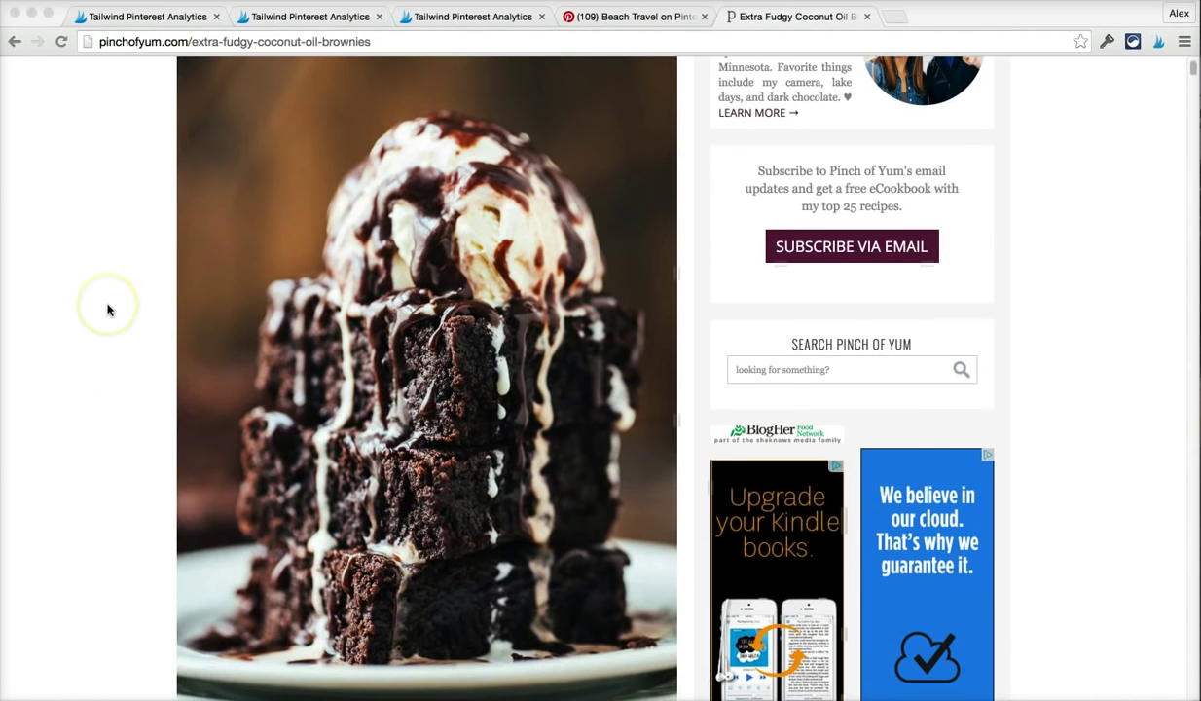
scroll(107, 389, "down", 2)
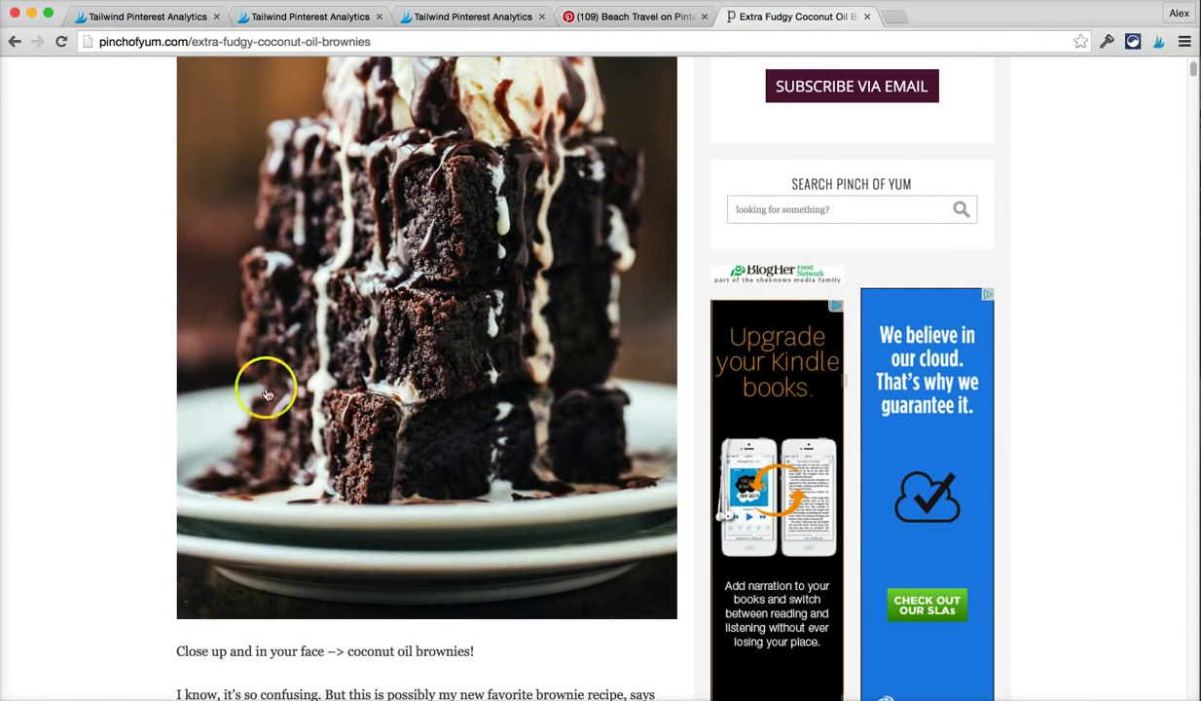
mouse_move(269, 394)
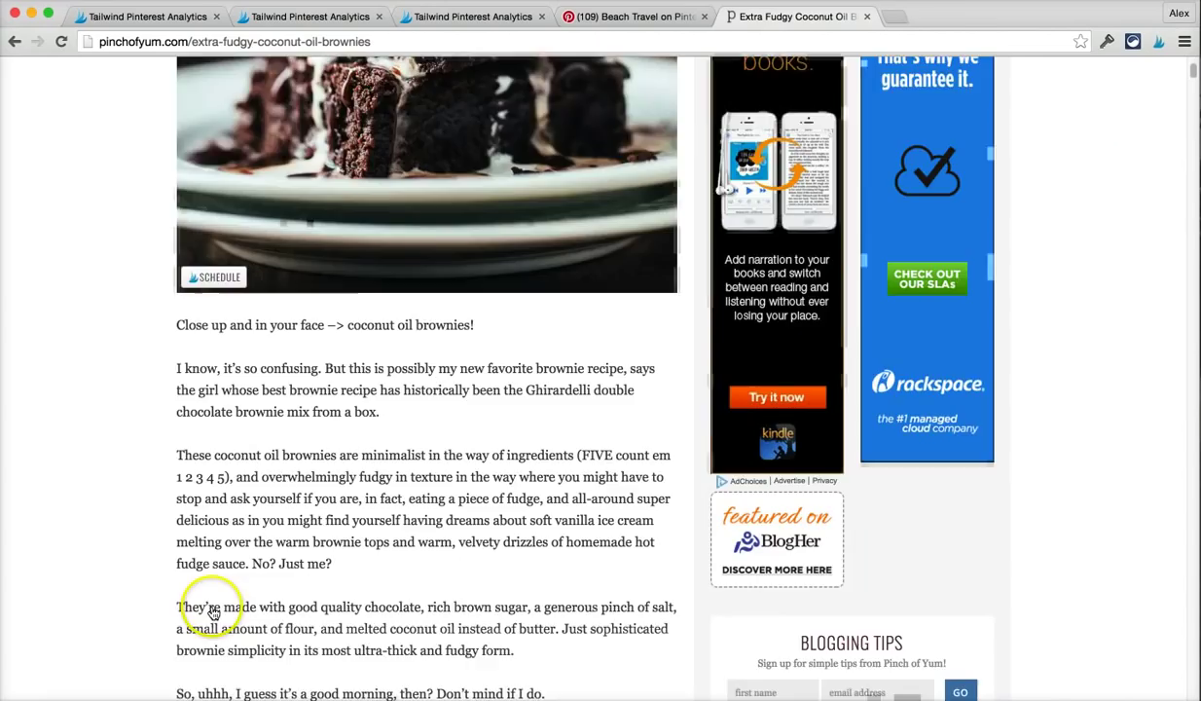
scroll(212, 613, "down", 13)
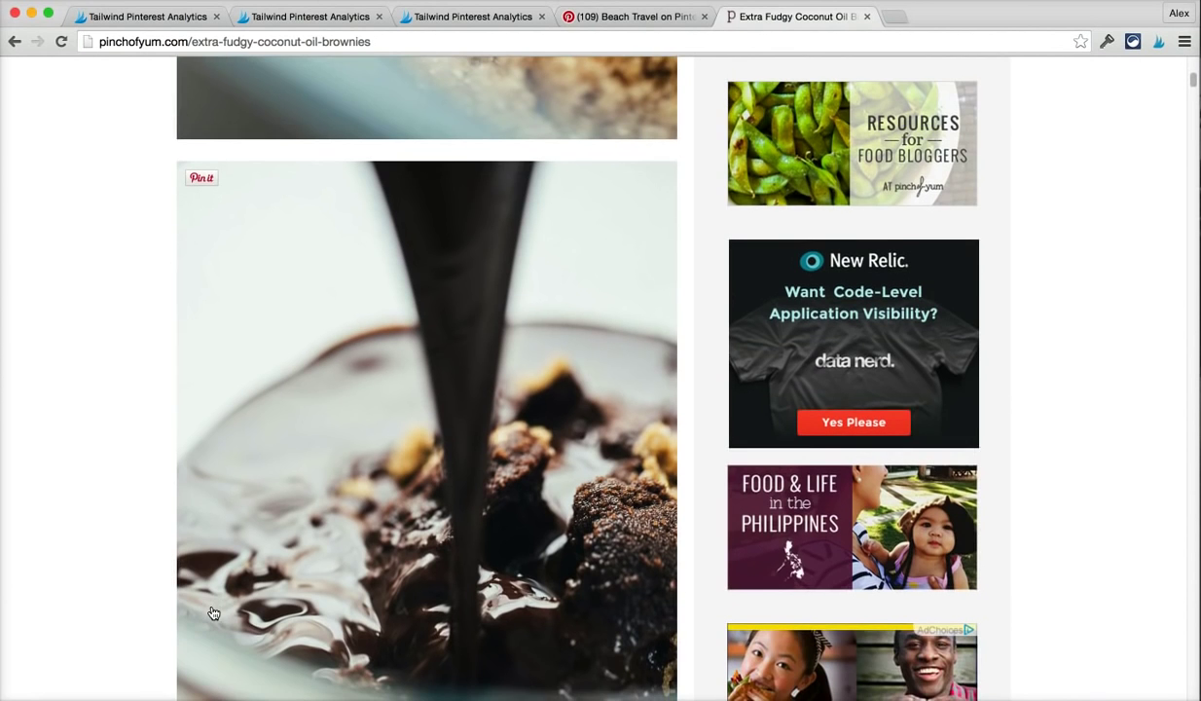
left_click(373, 370)
scroll(374, 370, "up", 5)
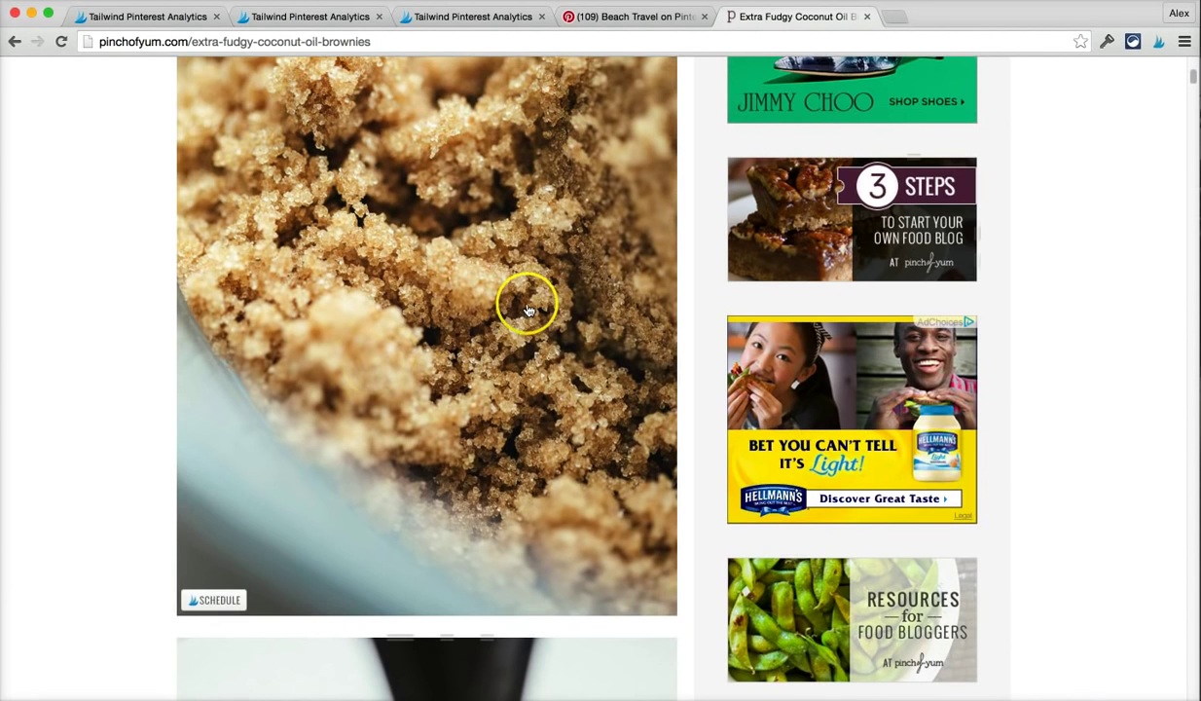
left_click(1157, 44)
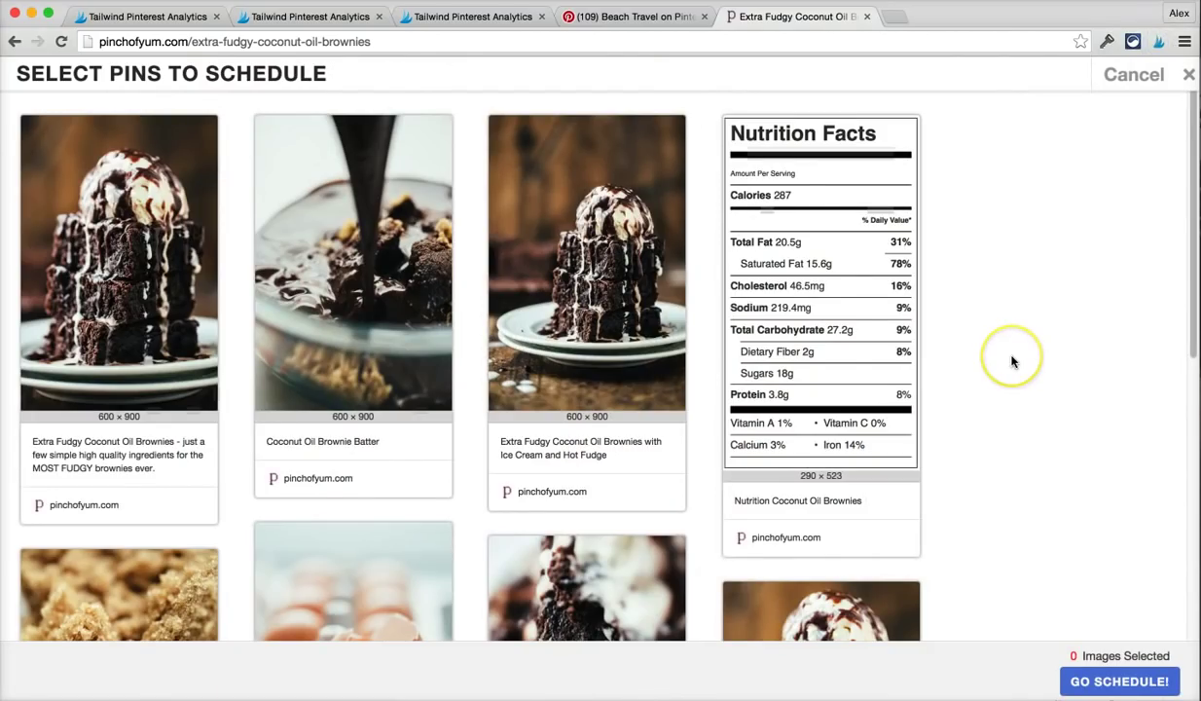
left_click(604, 282)
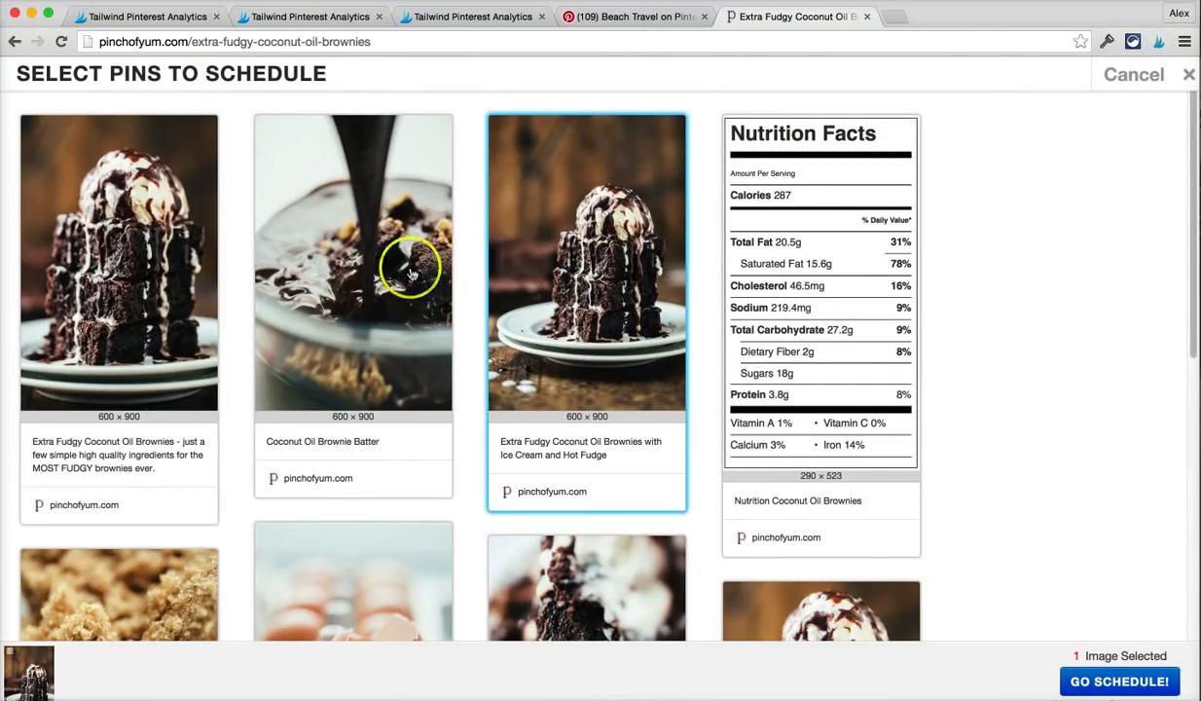
left_click(373, 277)
left_click(126, 328)
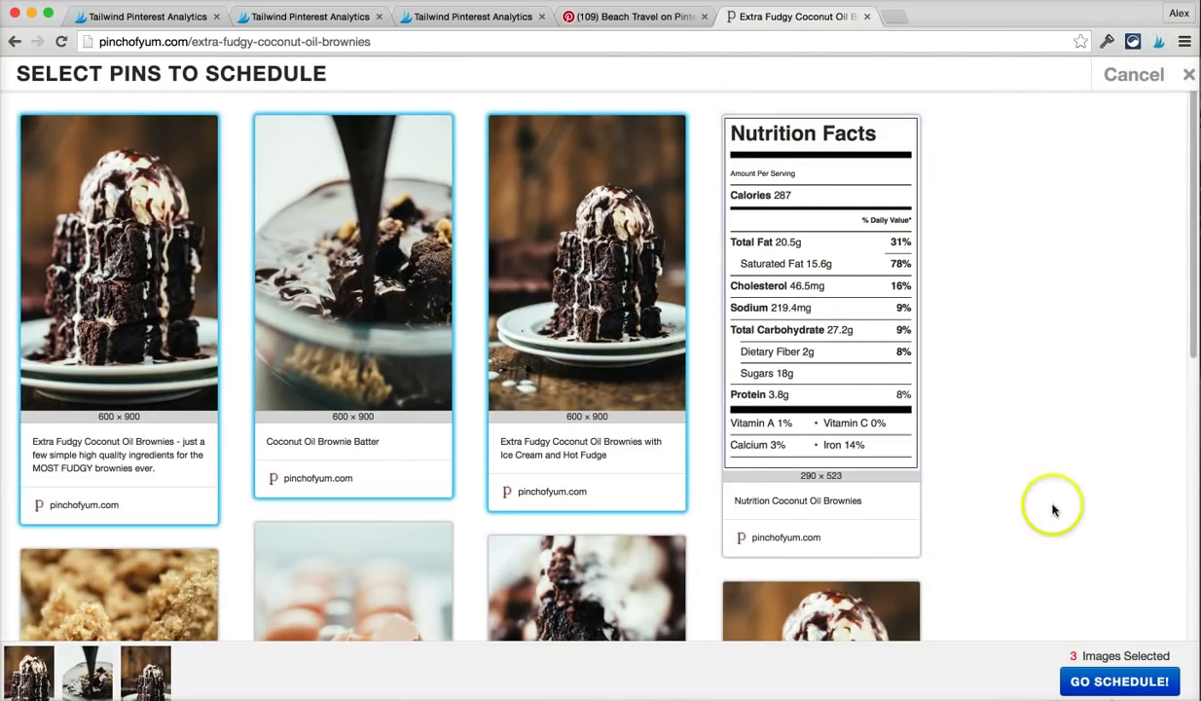
left_click(1129, 73)
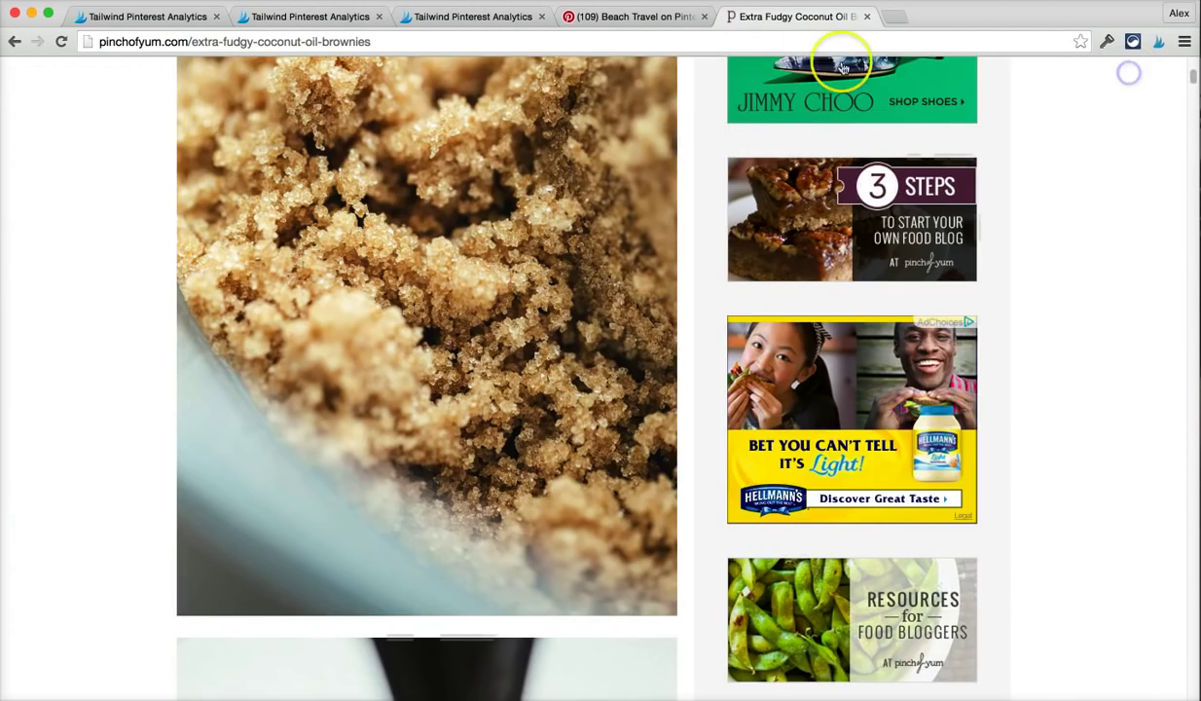
Send the palace staircase, boat, coastline, Laguna Beach hotel and Sheraton Nassau pins to scheduling.
left_click(651, 28)
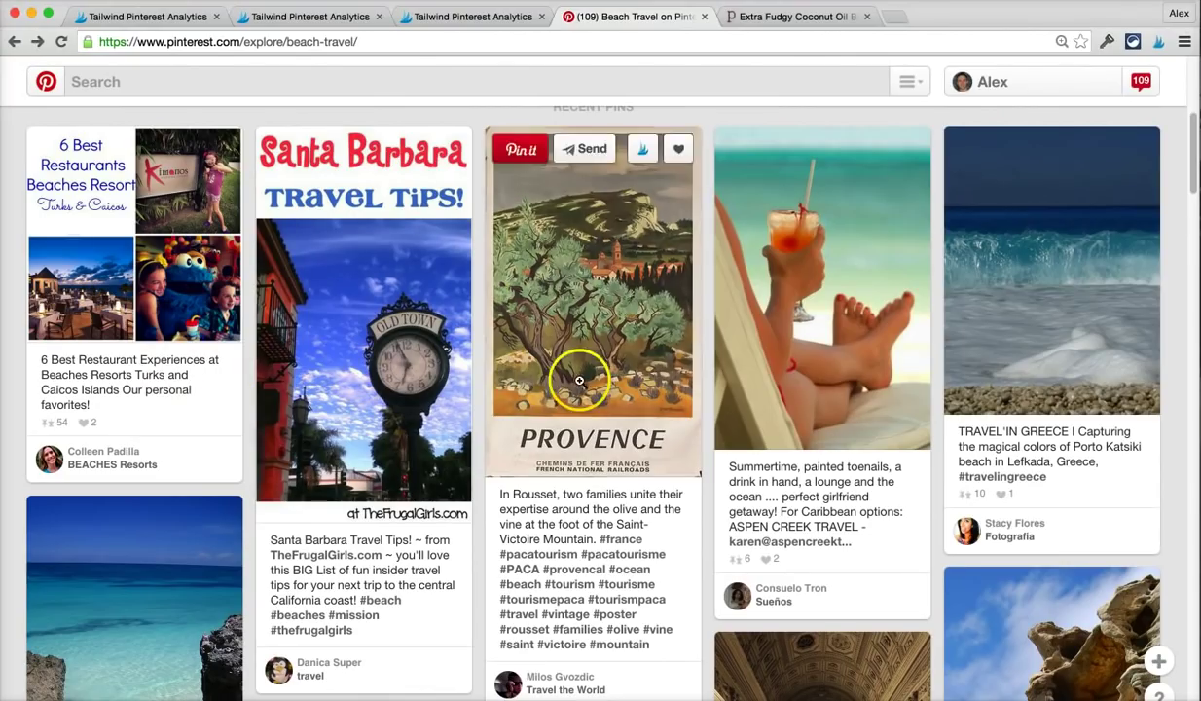
left_click(1159, 45)
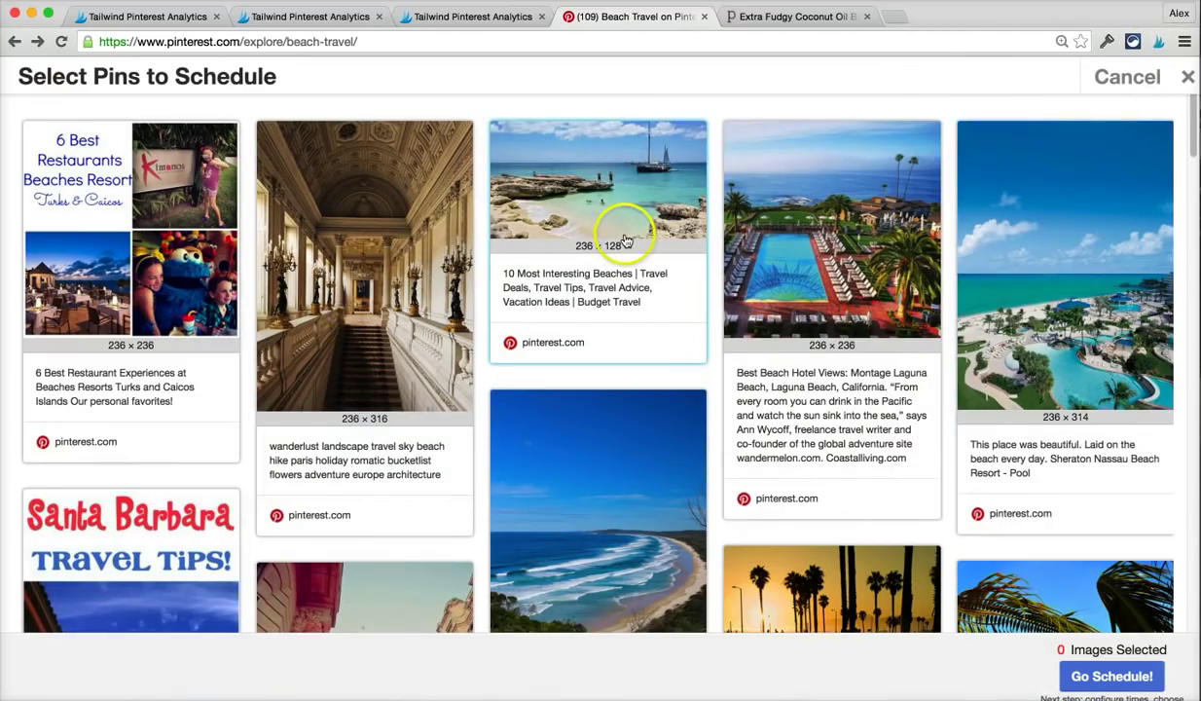
left_click(370, 267)
left_click(582, 457)
left_click(595, 152)
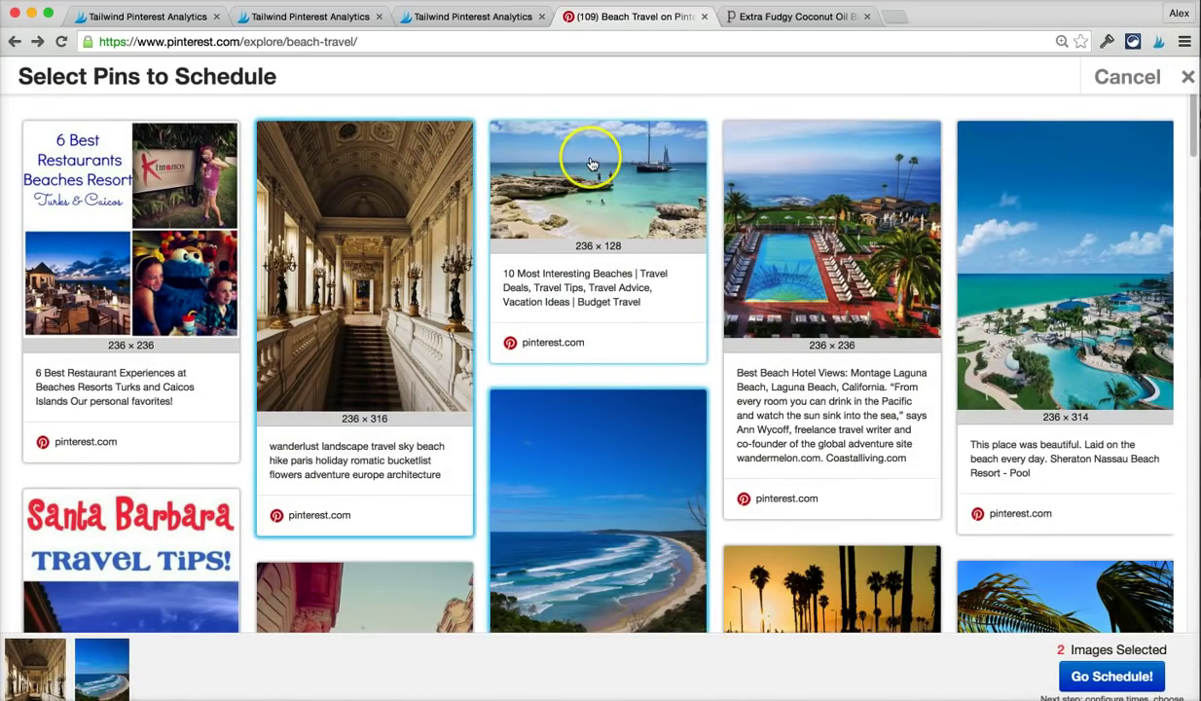
left_click(864, 265)
left_click(1005, 308)
scroll(759, 330, "down", 2)
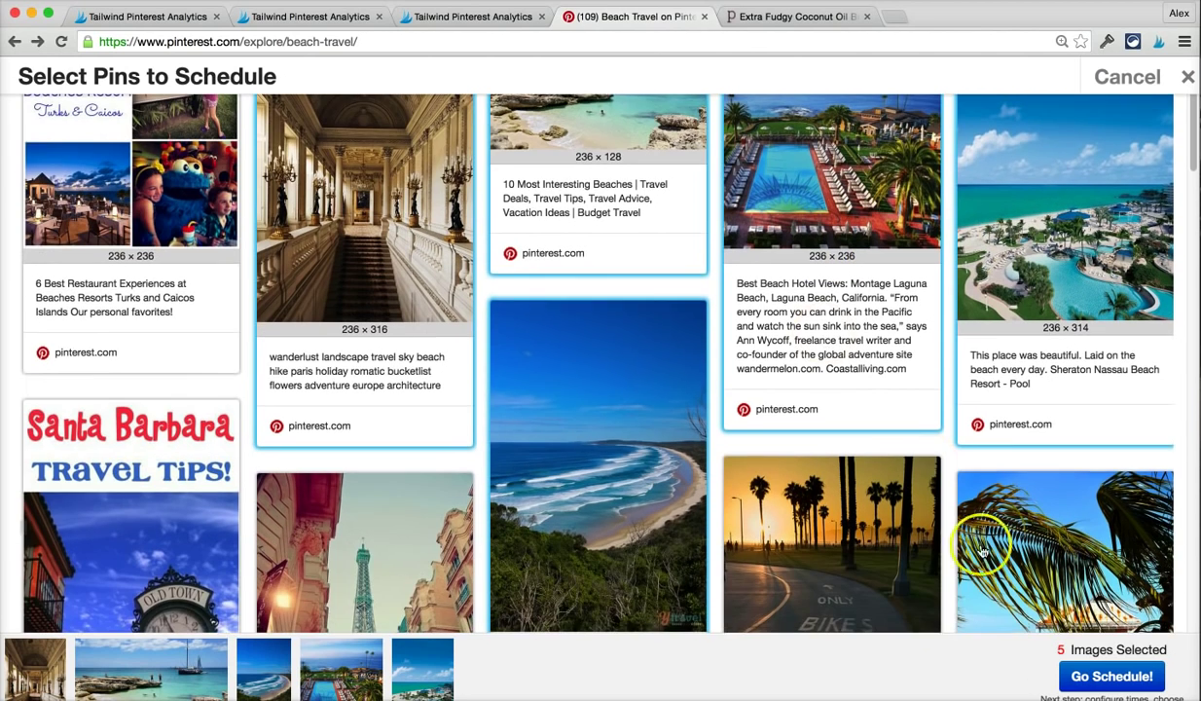
left_click(1084, 677)
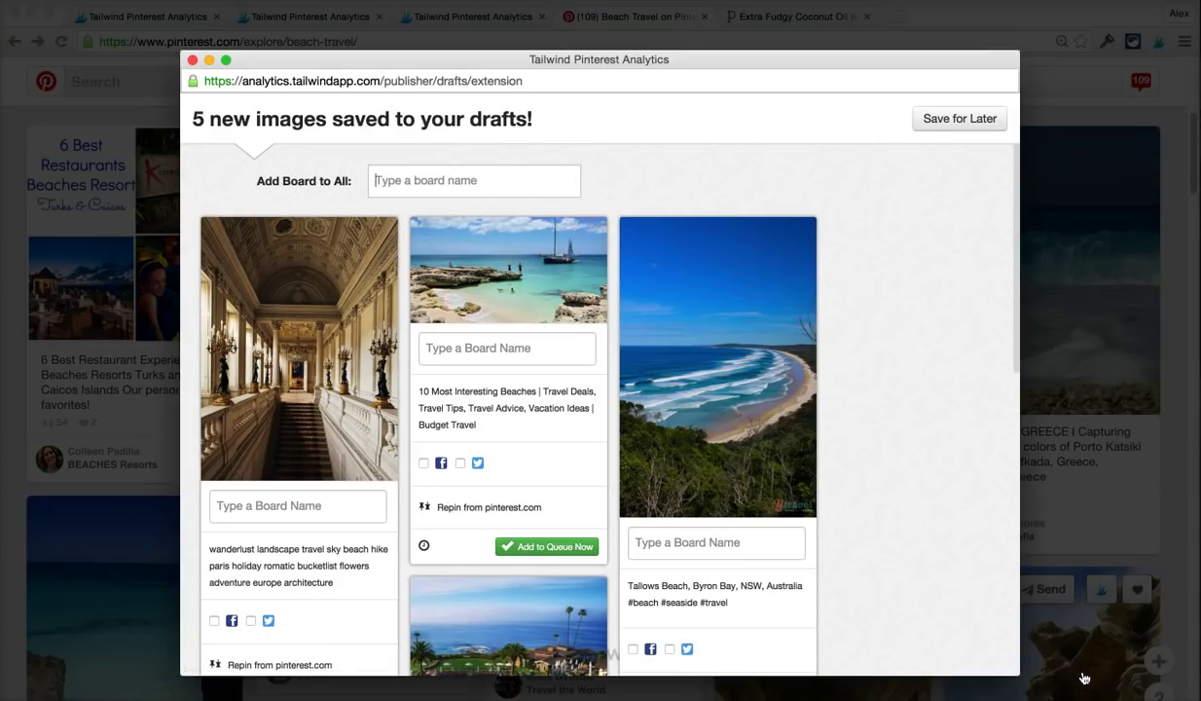
Edit the boat beach pin's description in the drafts popup.
left_click(612, 326)
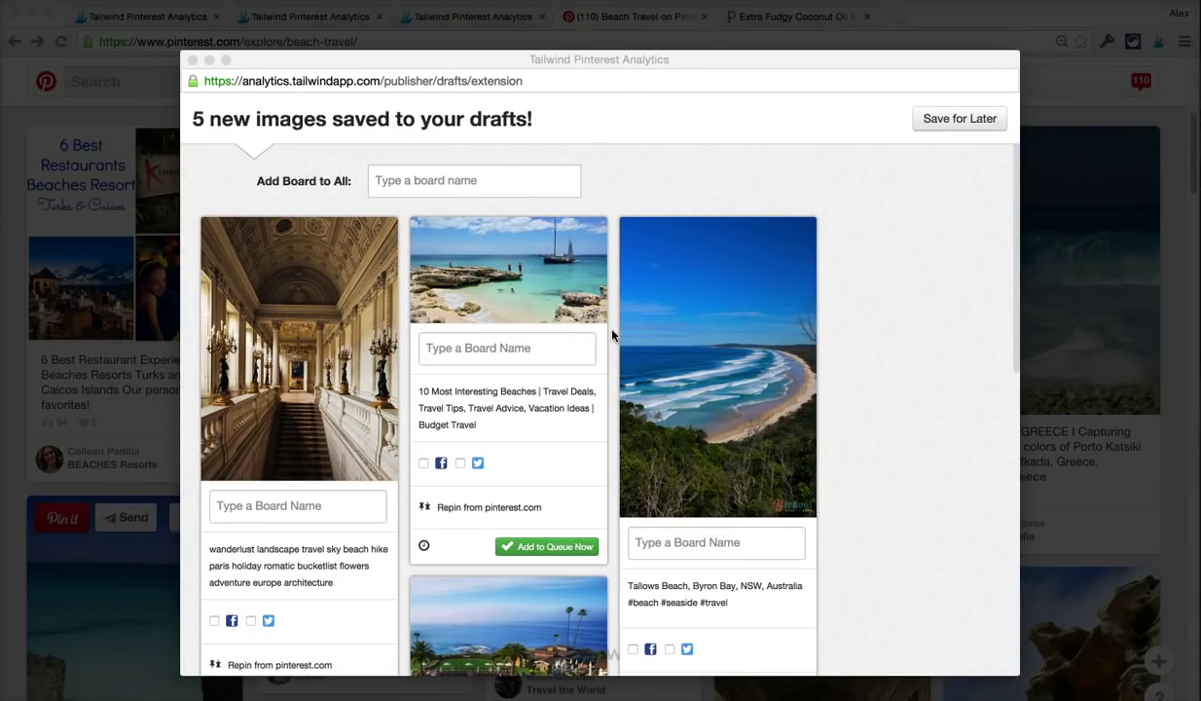
scroll(612, 335, "down", 5)
scroll(611, 335, "up", 4)
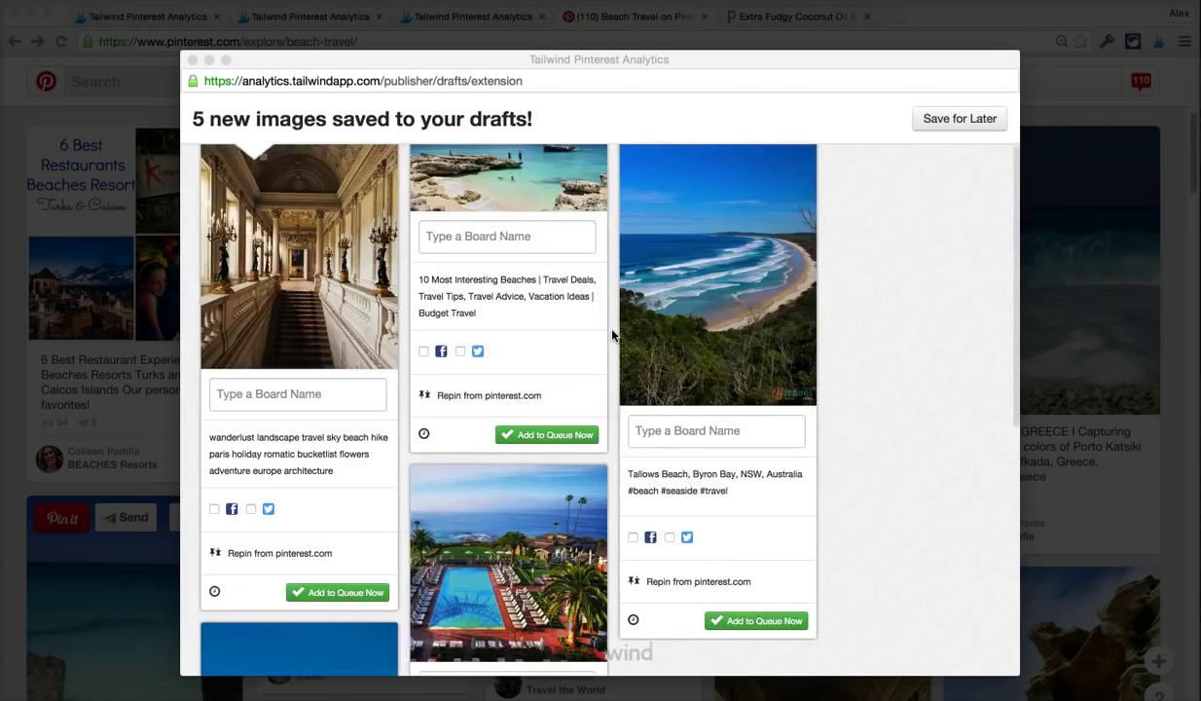
scroll(612, 335, "up", 2)
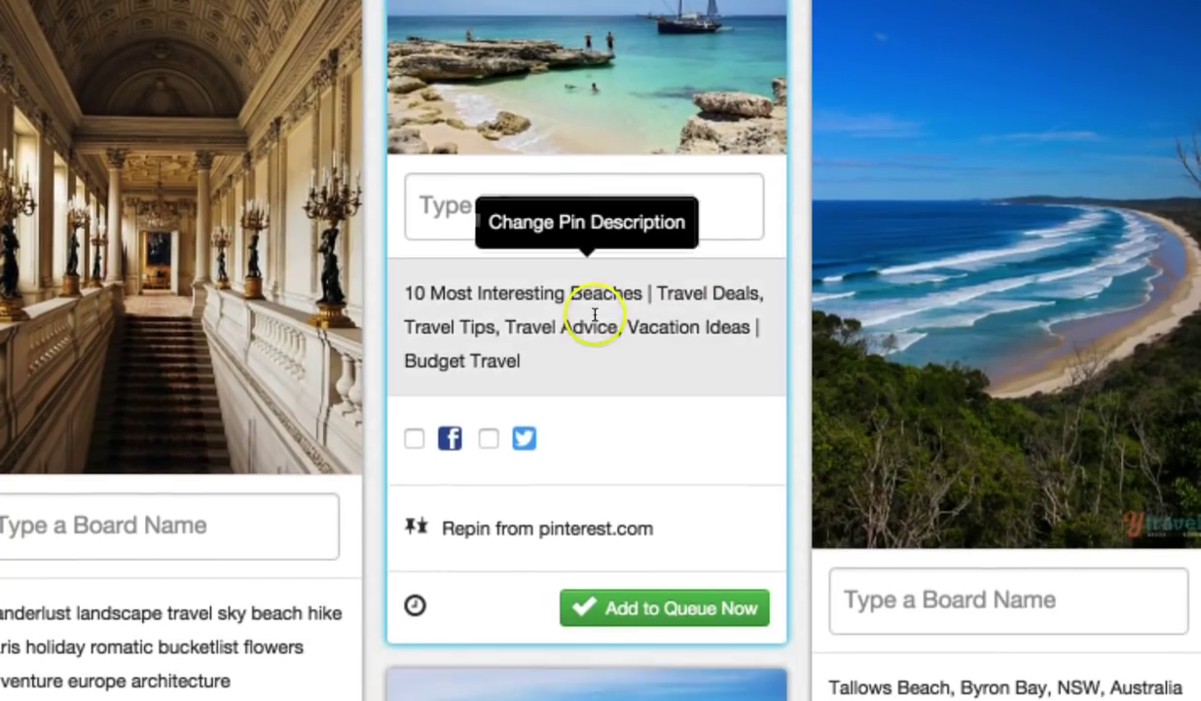
left_click(507, 404)
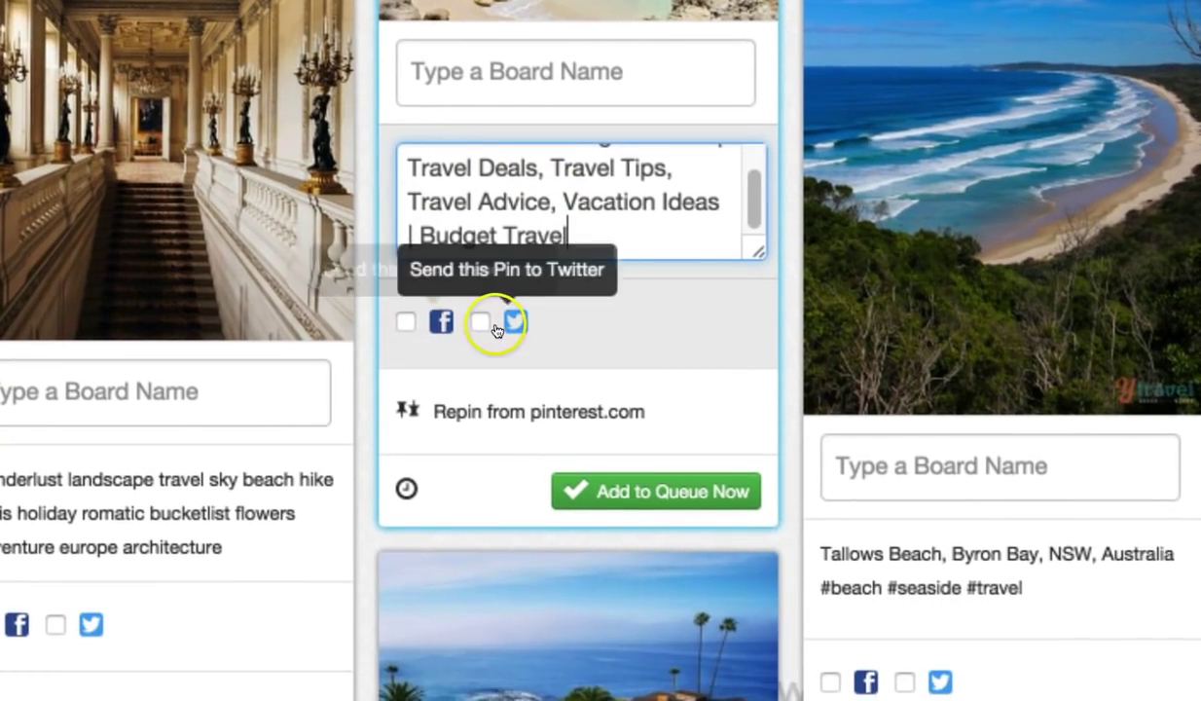
left_click(643, 333)
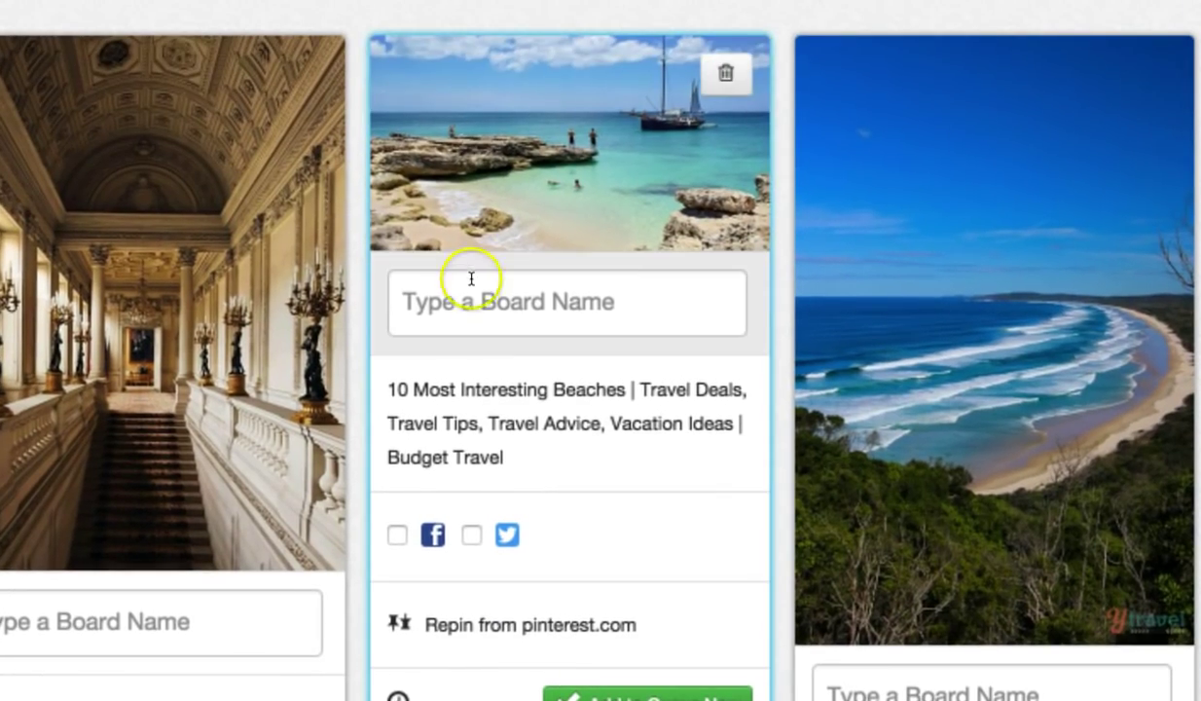
Give the boat beach pin the boards World Travels and Oh the places we've been.
left_click(471, 283)
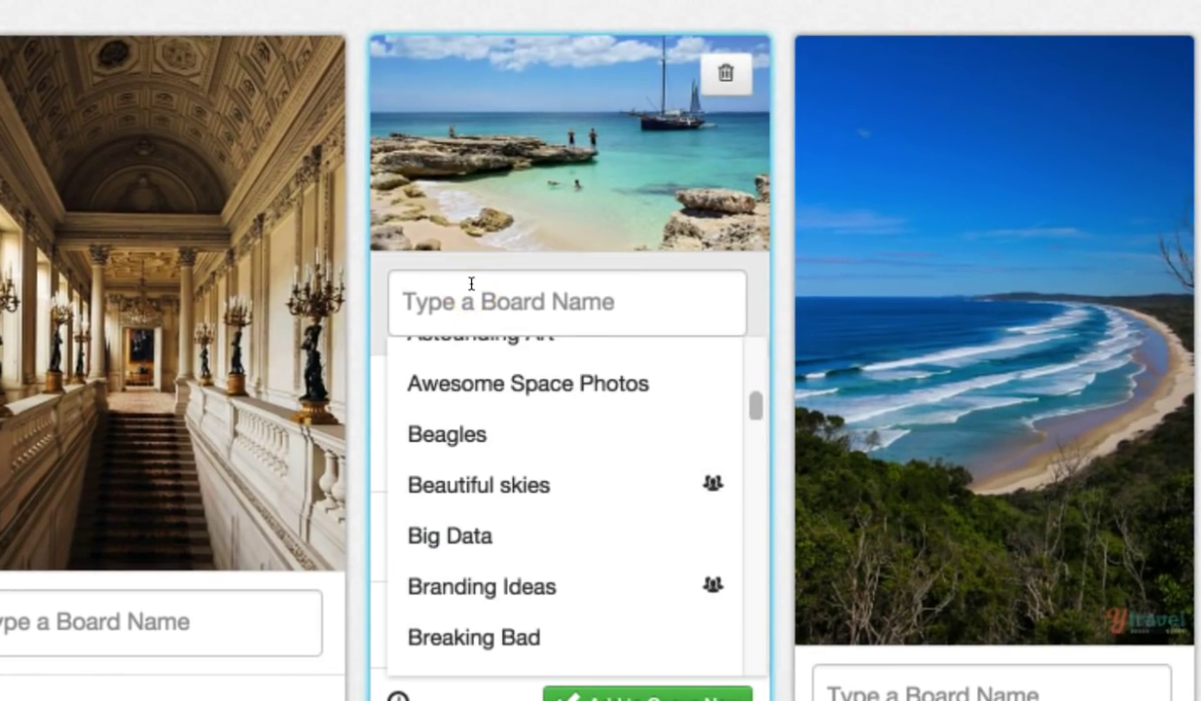
scroll(496, 448, "down", 8)
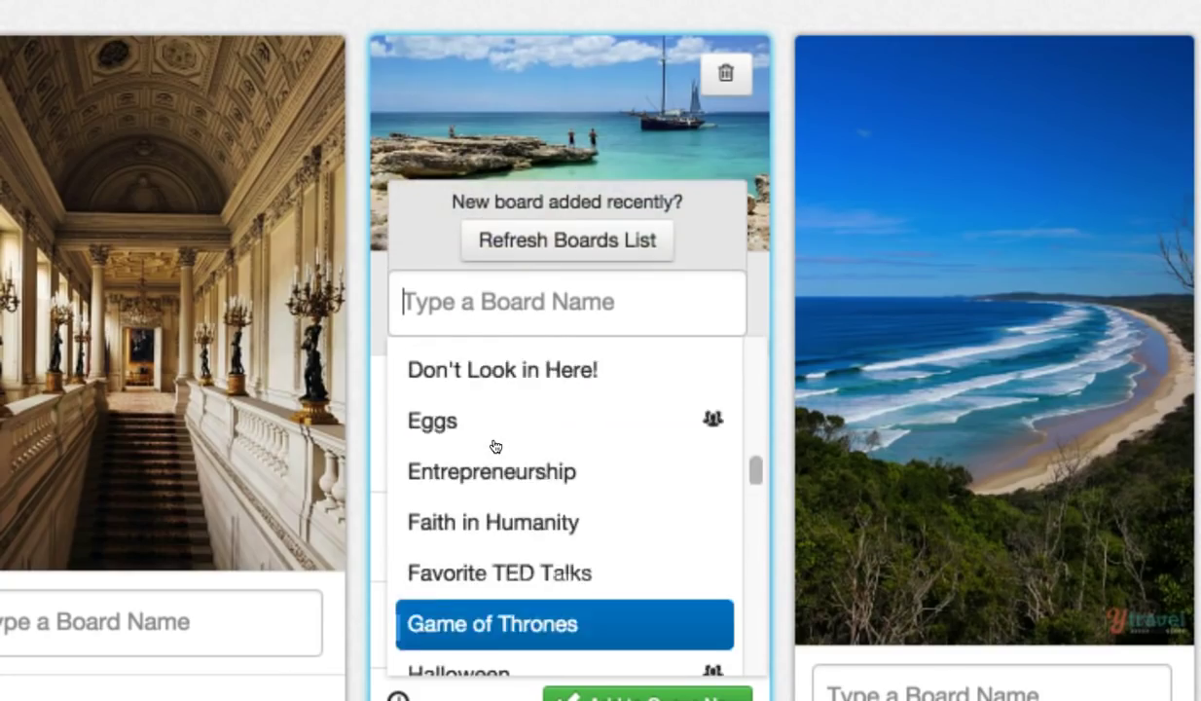
left_click(474, 336)
type("wor")
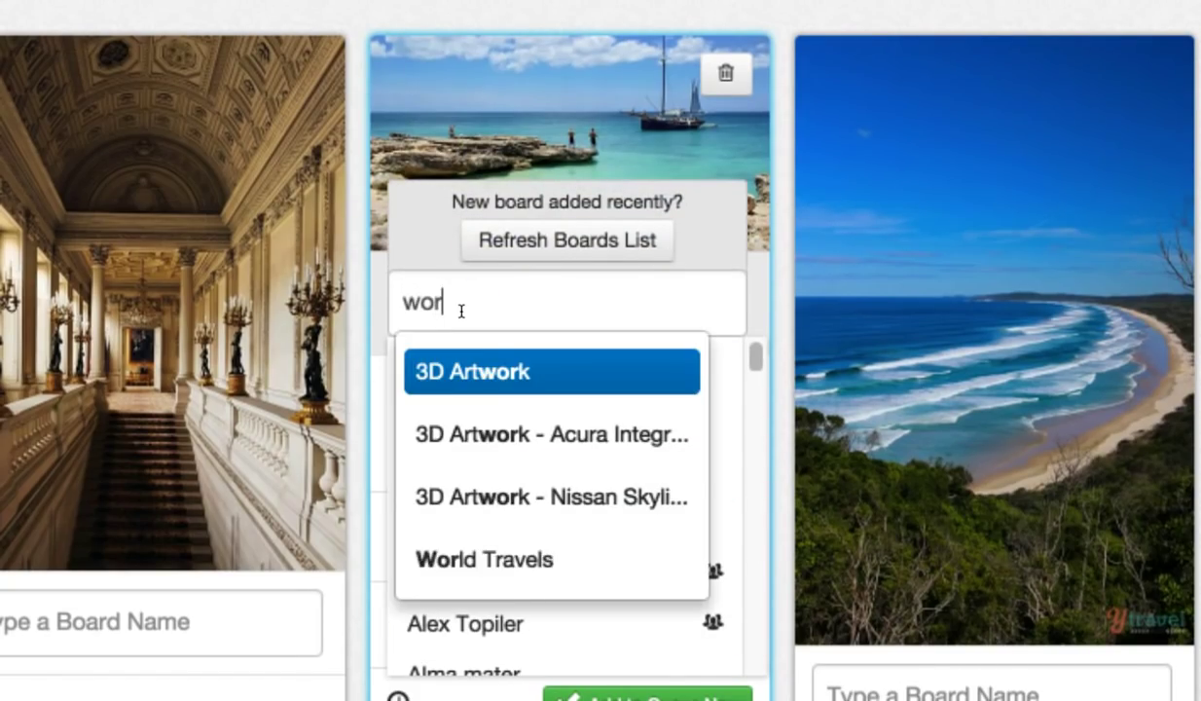
type("ld")
key("Return")
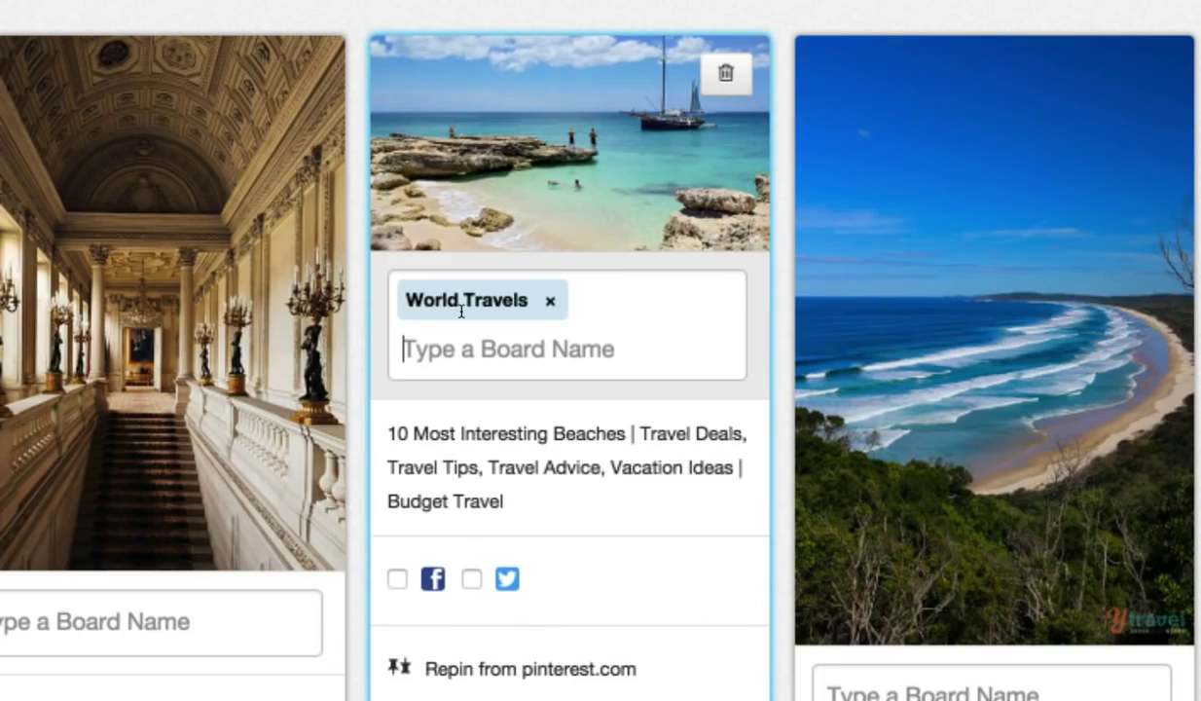
left_click(517, 324)
type("oh")
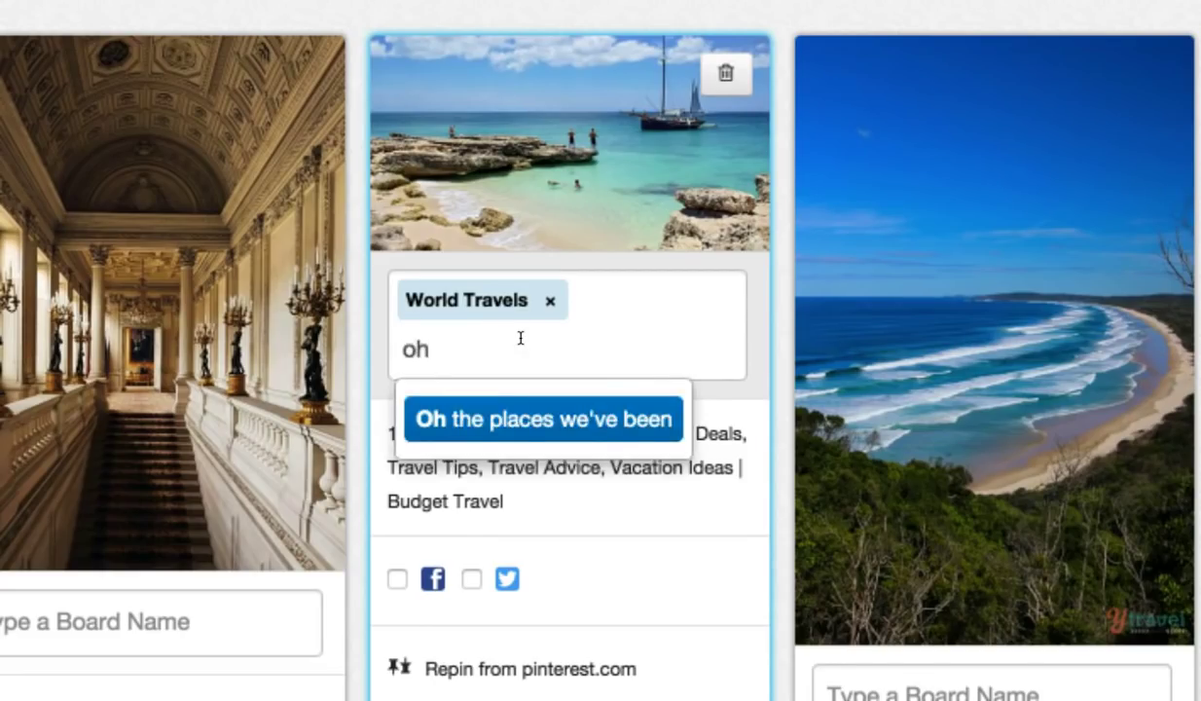
key("Return")
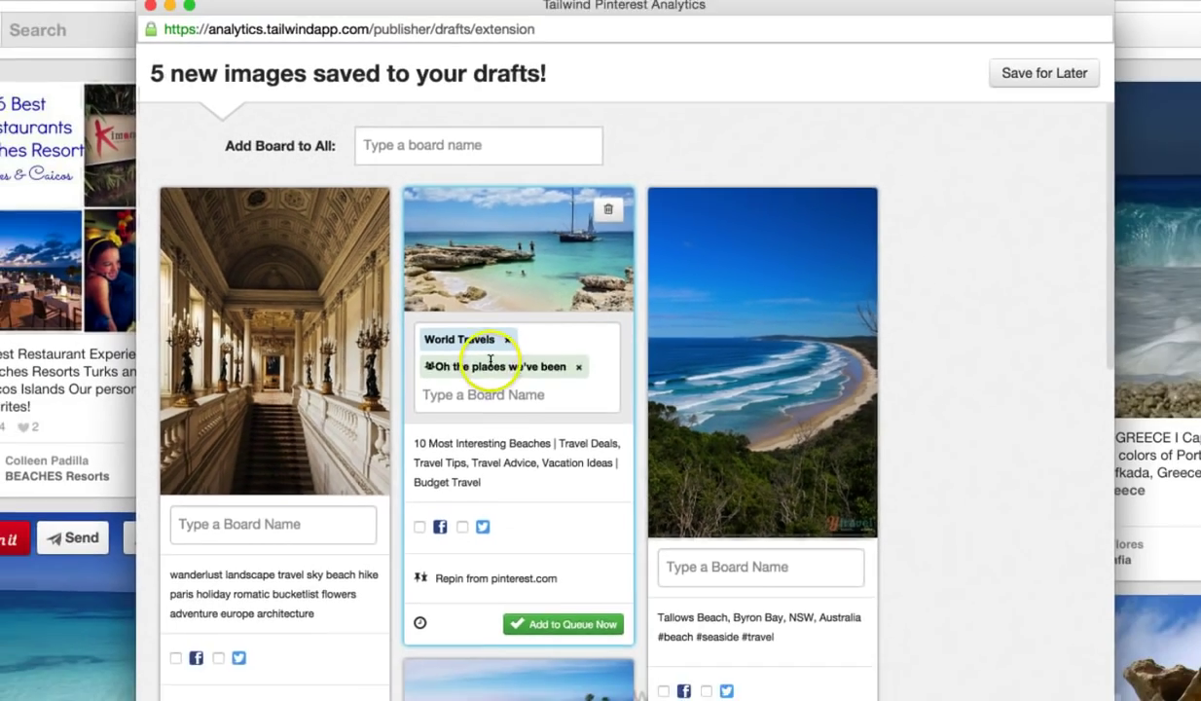
scroll(515, 389, "down", 5)
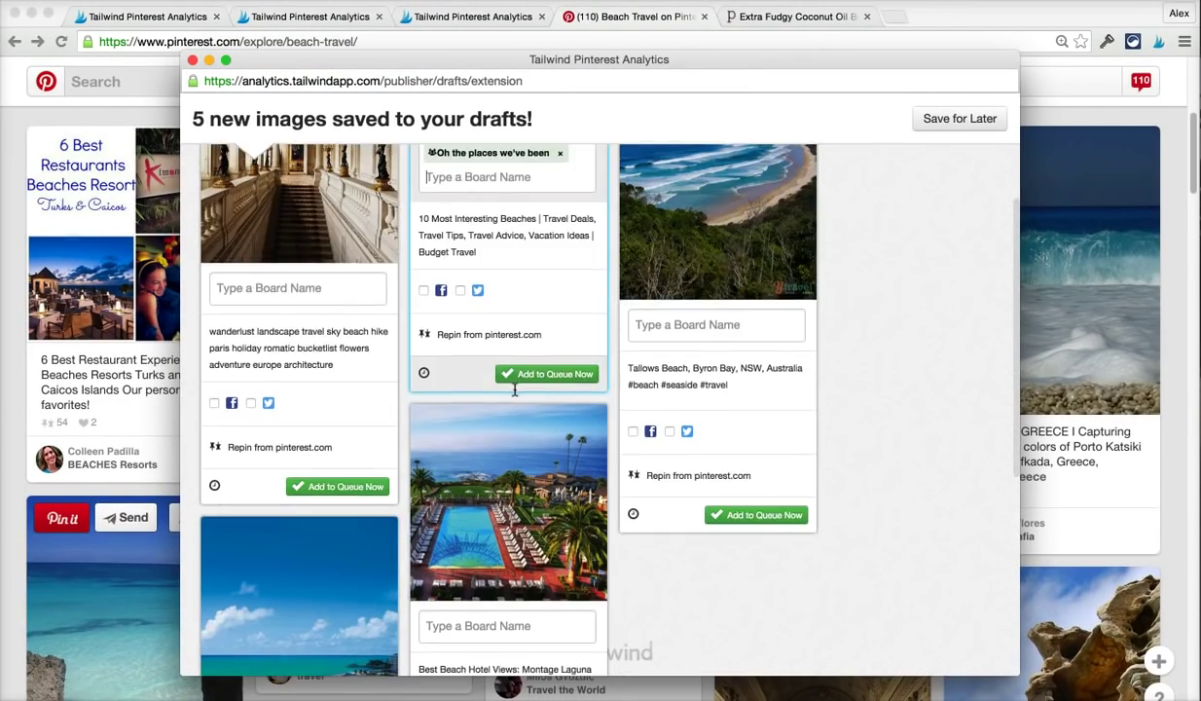
scroll(515, 389, "up", 4)
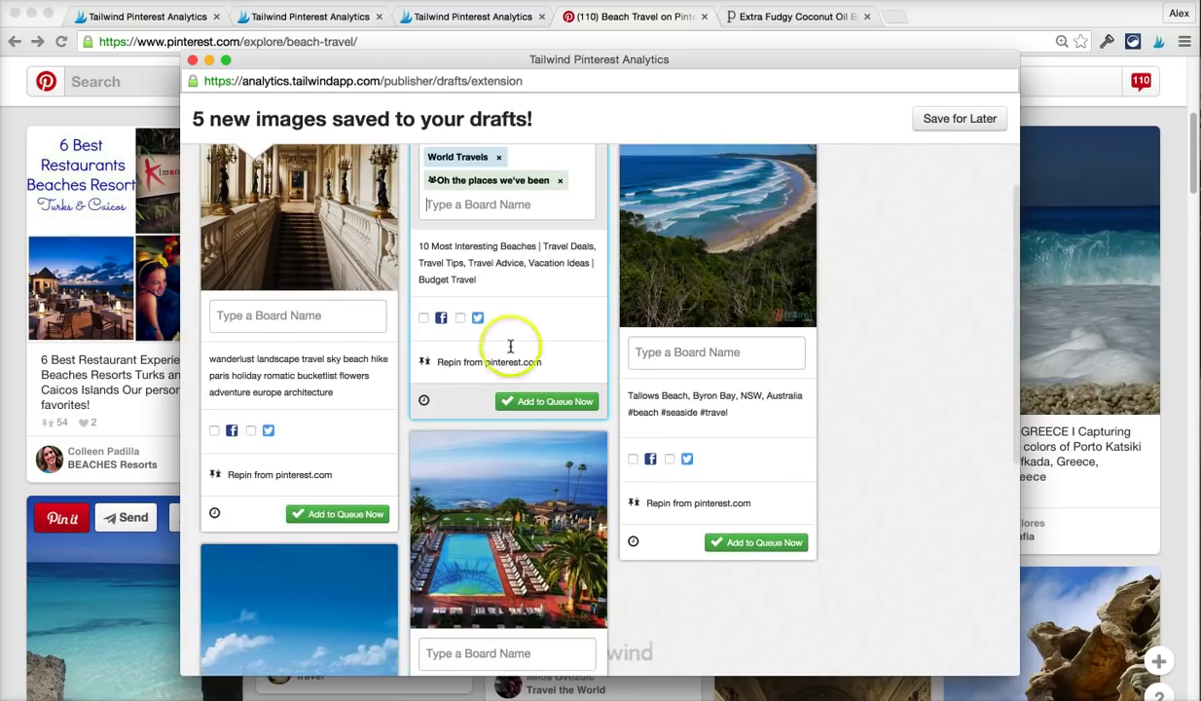
scroll(508, 341, "up", 1)
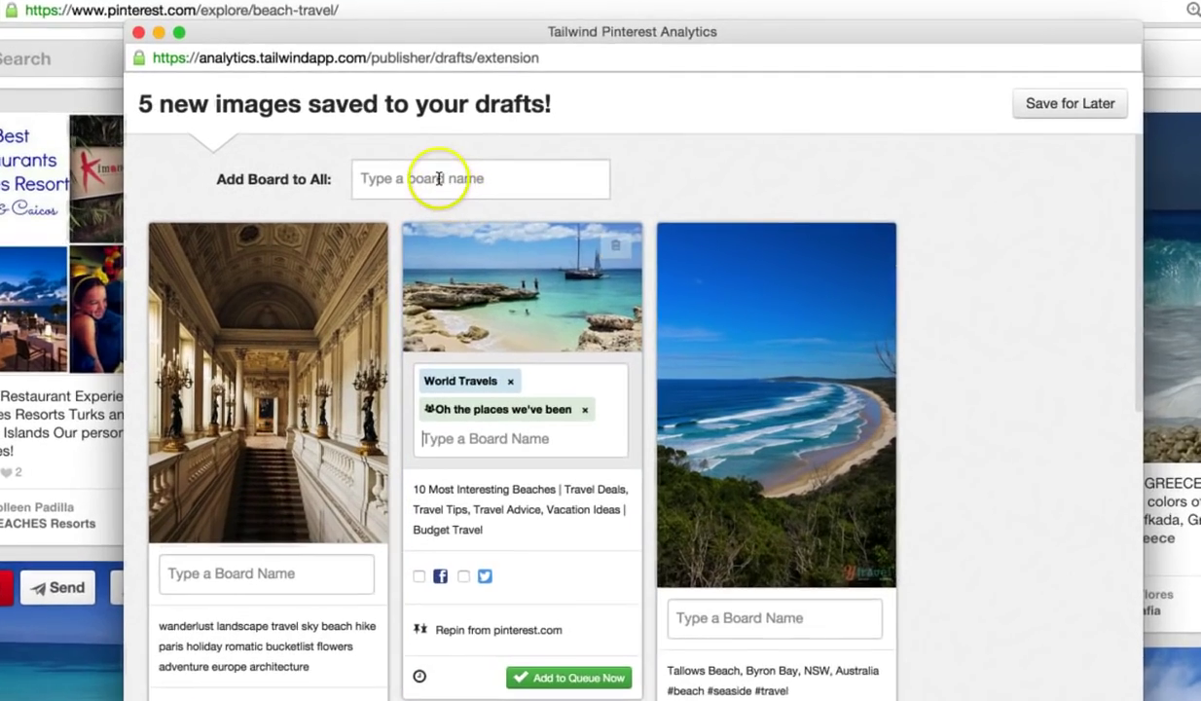
left_click(429, 180)
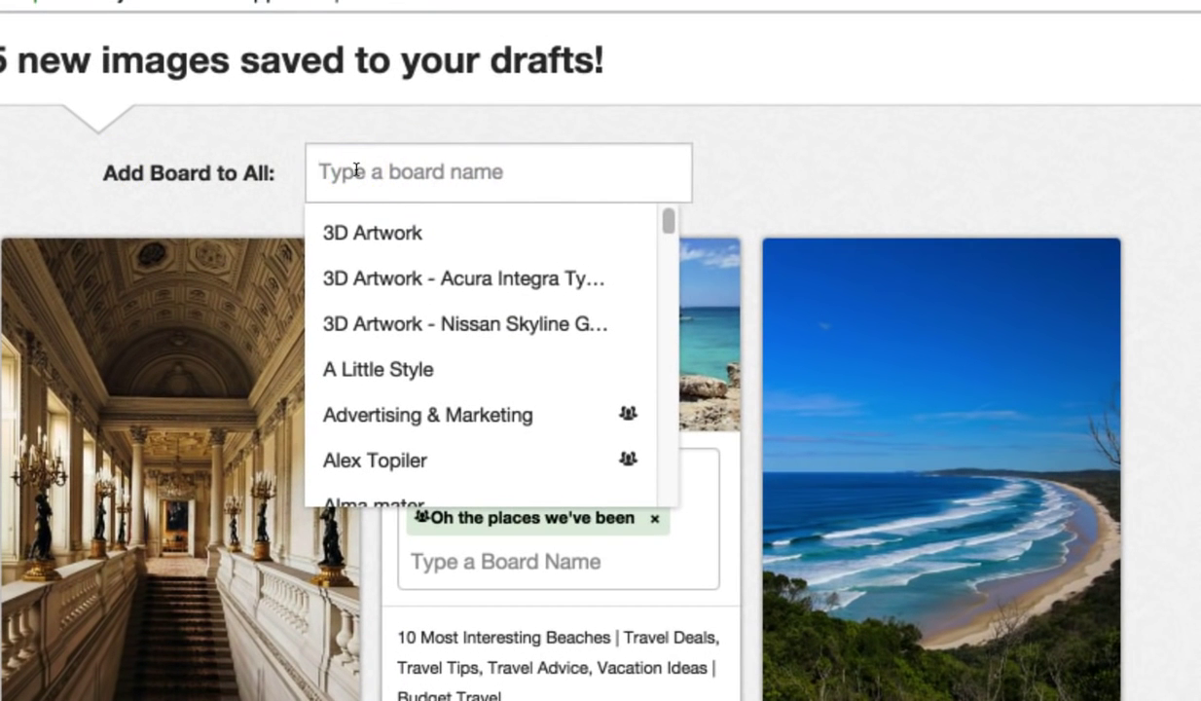
Add World Travels and Oh the places we've been to all drafts.
type("world")
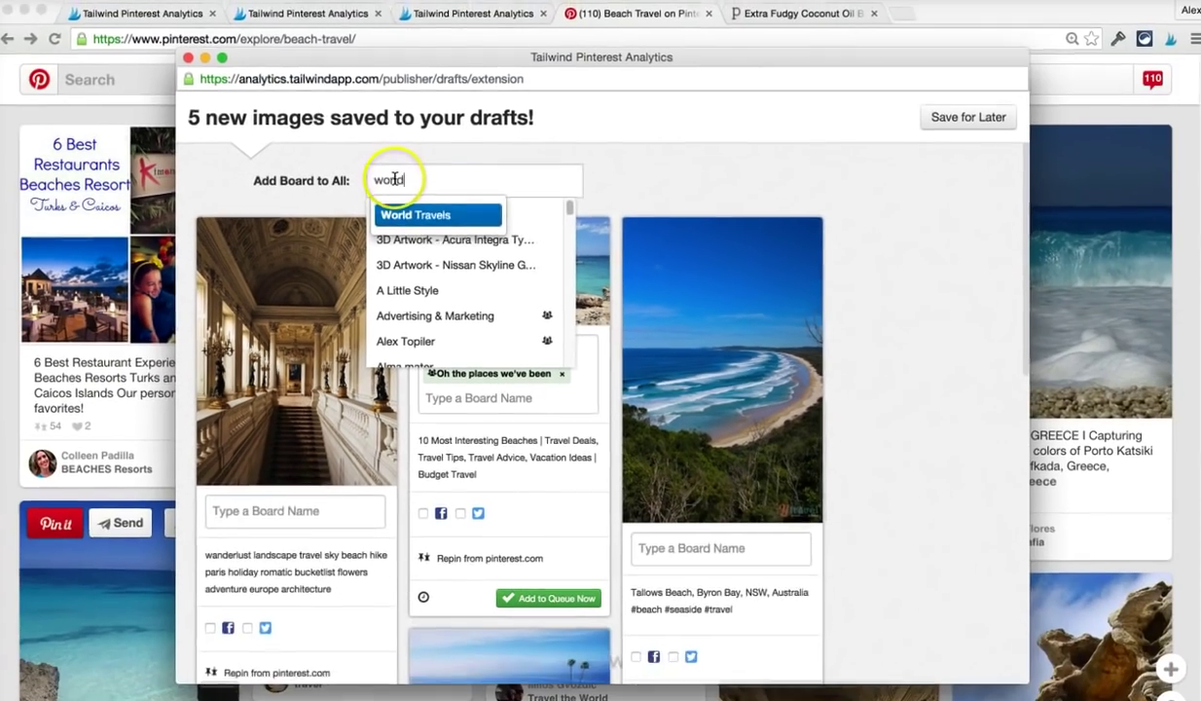
key("Return")
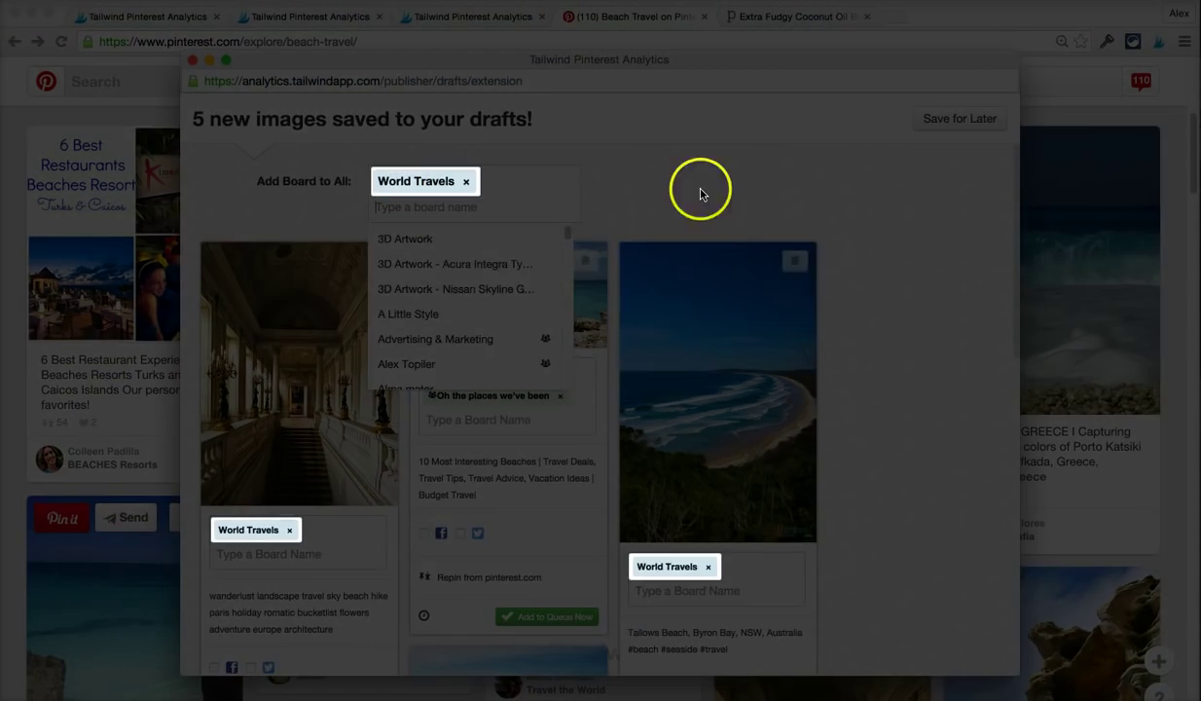
left_click(697, 190)
scroll(657, 491, "down", 5)
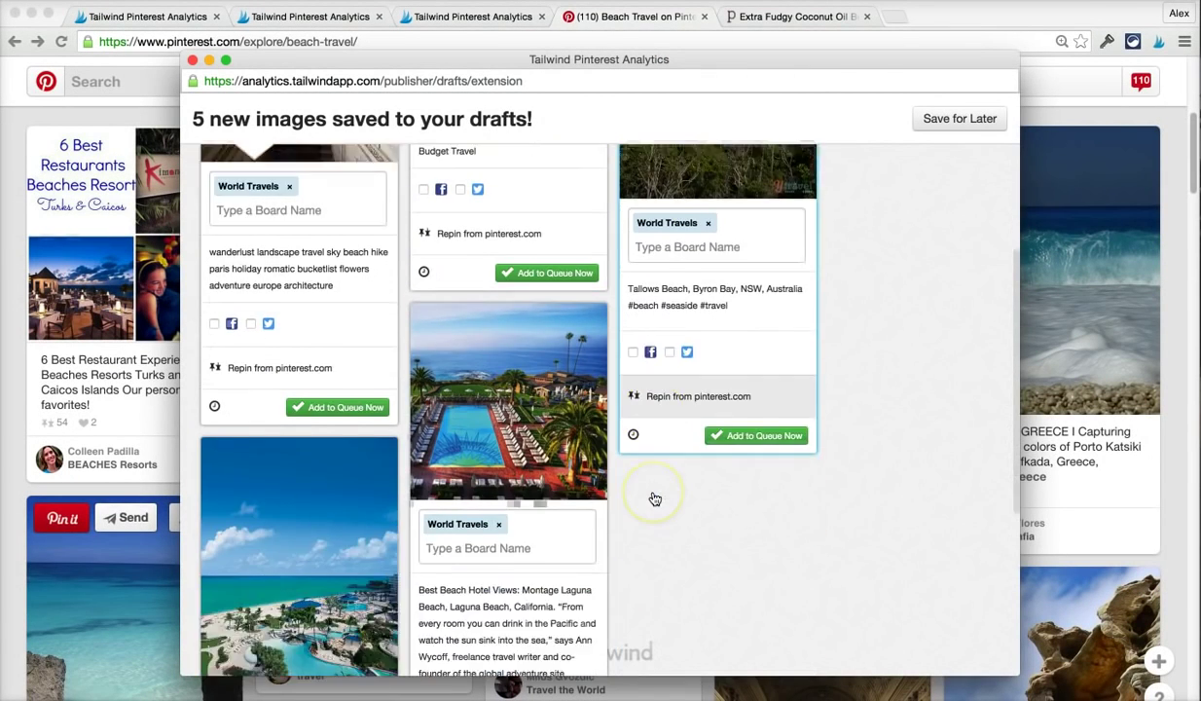
scroll(654, 501, "up", 5)
left_click(466, 201)
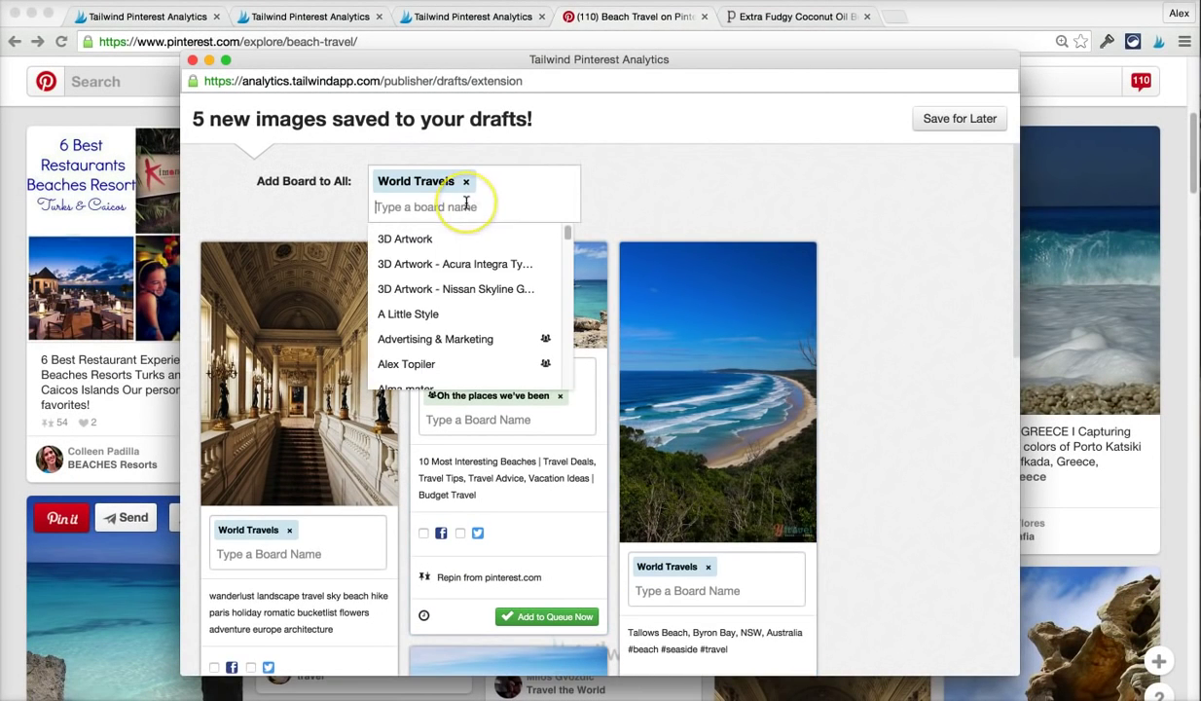
type("oh")
key("Return")
left_click(665, 219)
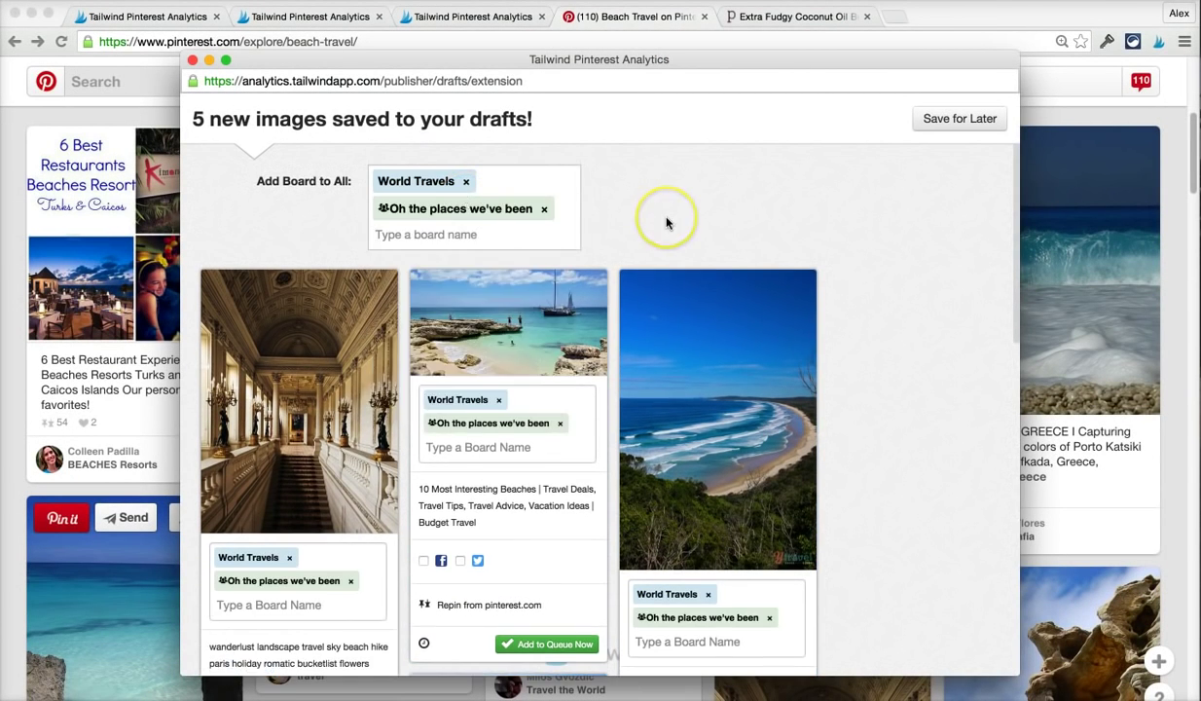
scroll(666, 221, "down", 5)
scroll(667, 222, "down", 3)
scroll(636, 402, "up", 10)
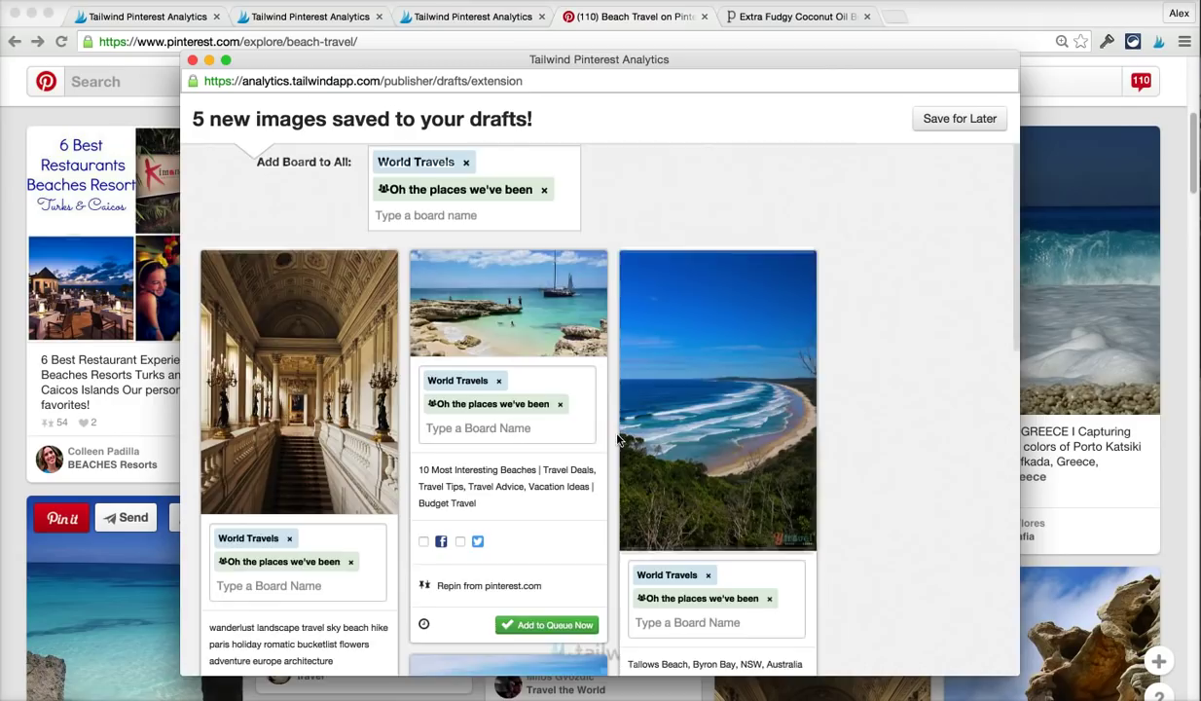
Queue the 10 Most Interesting Beaches and Tallows Beach drafts.
scroll(616, 474, "down", 3)
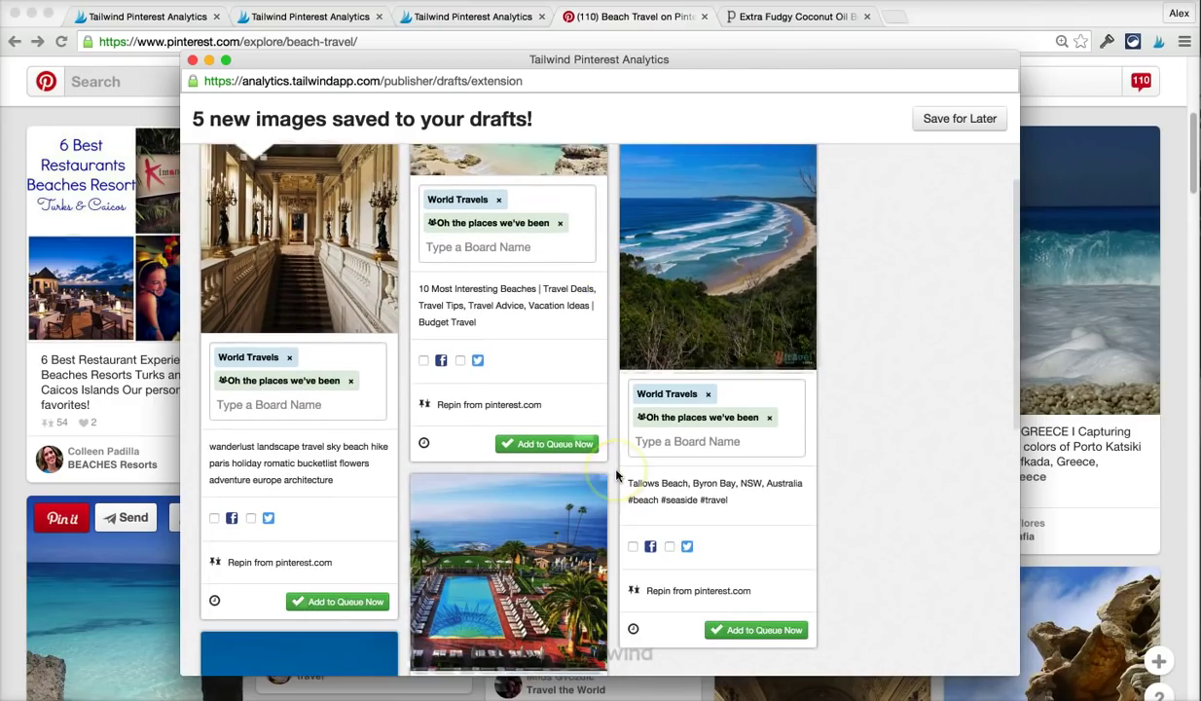
left_click(543, 438)
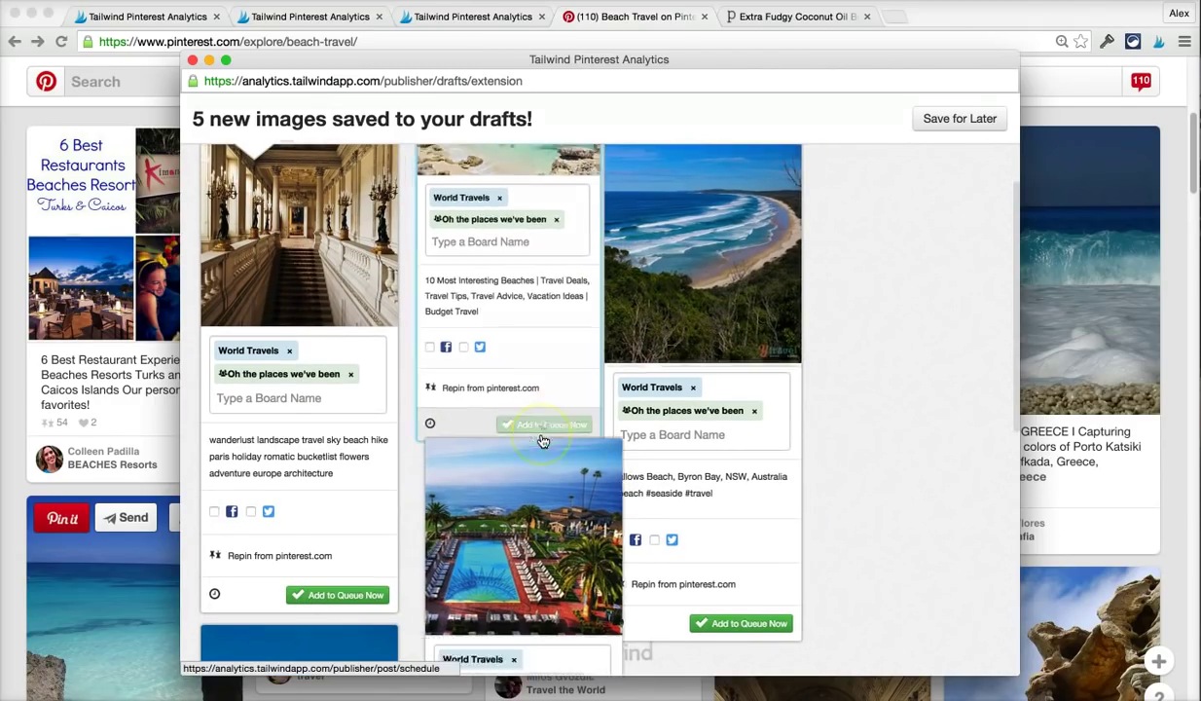
left_click(541, 626)
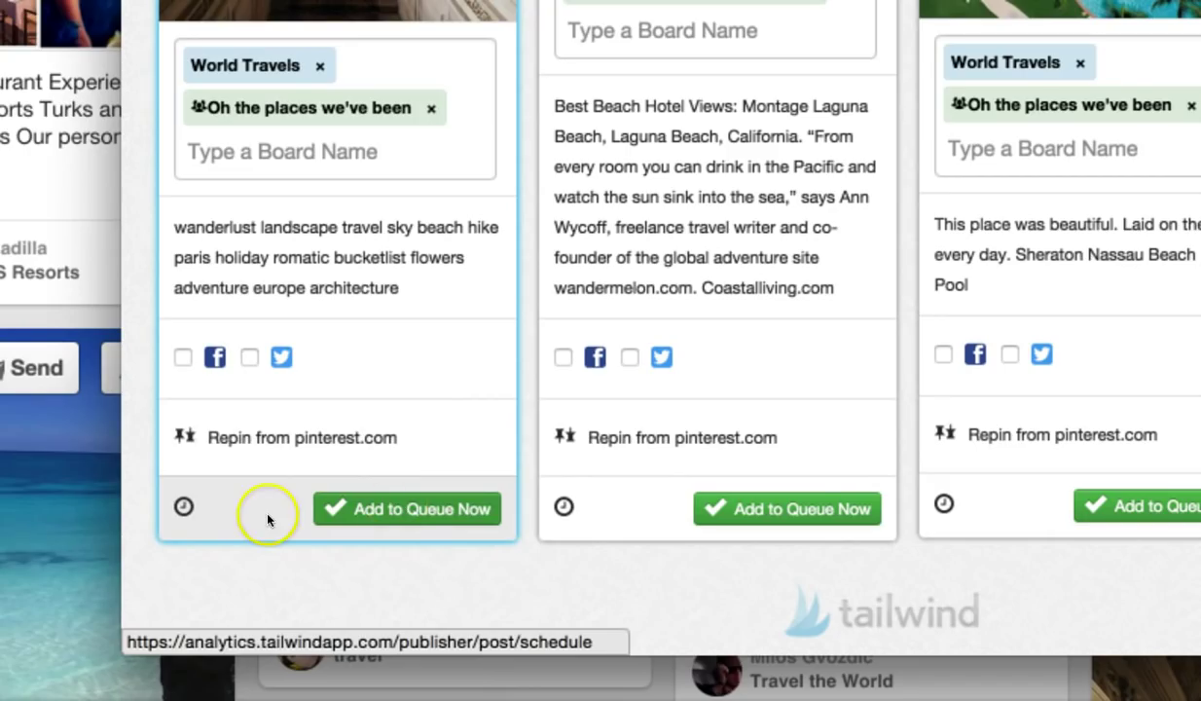
left_click(184, 508)
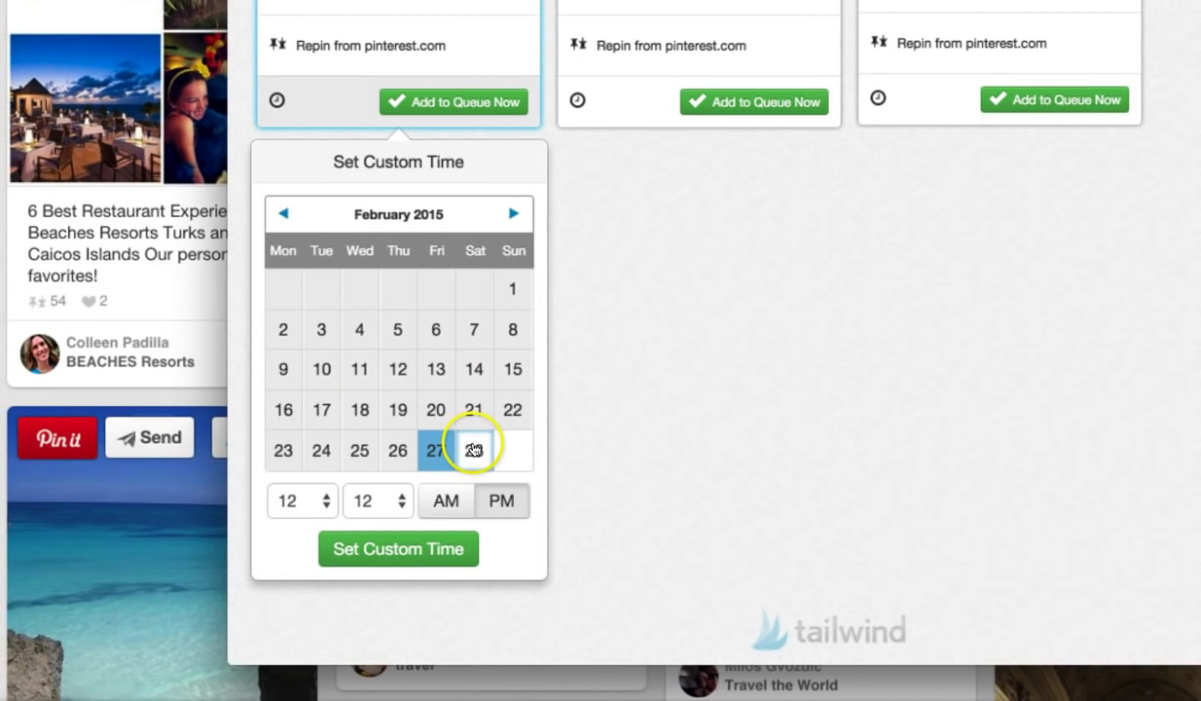
Set the staircase pin's custom time to March 6, 12:16 PM, and schedule it.
left_click(513, 213)
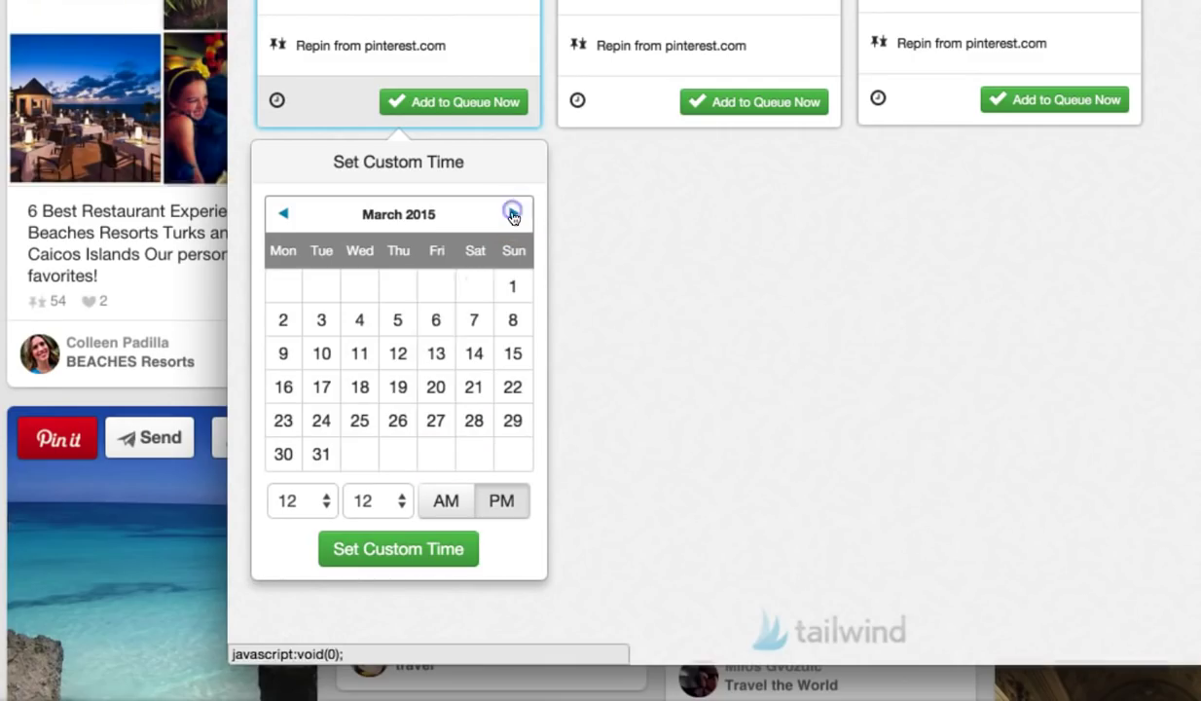
left_click(436, 321)
left_click(362, 500)
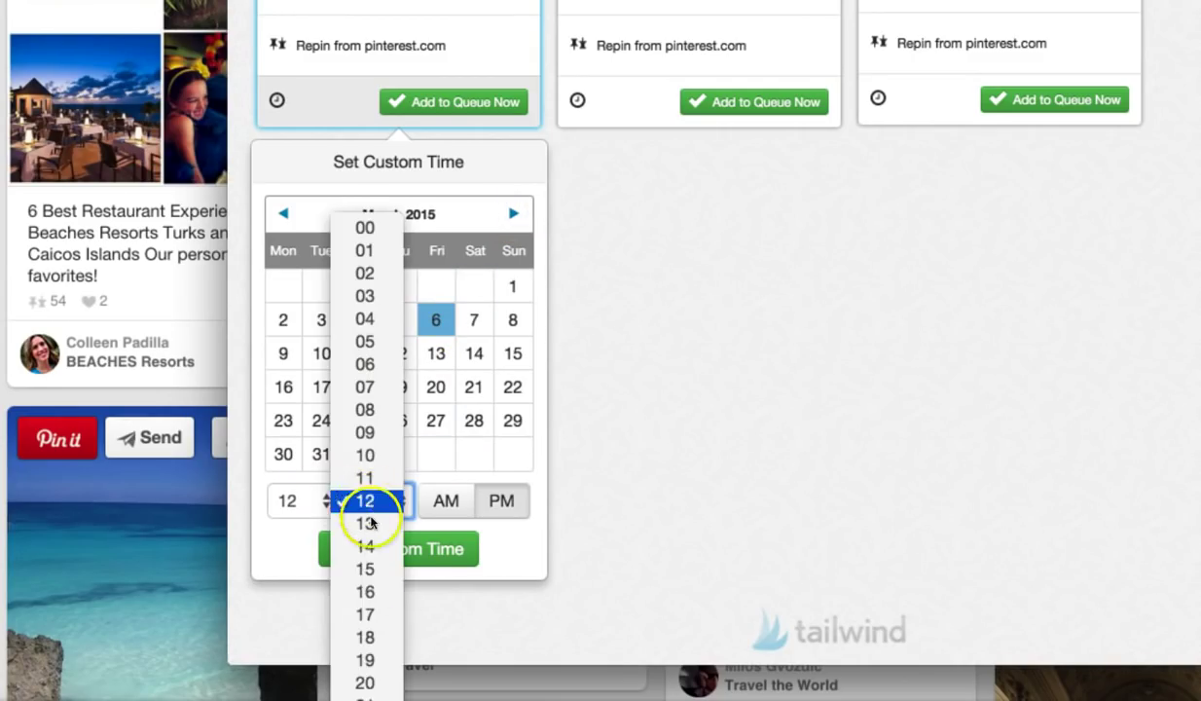
left_click(362, 589)
left_click(435, 543)
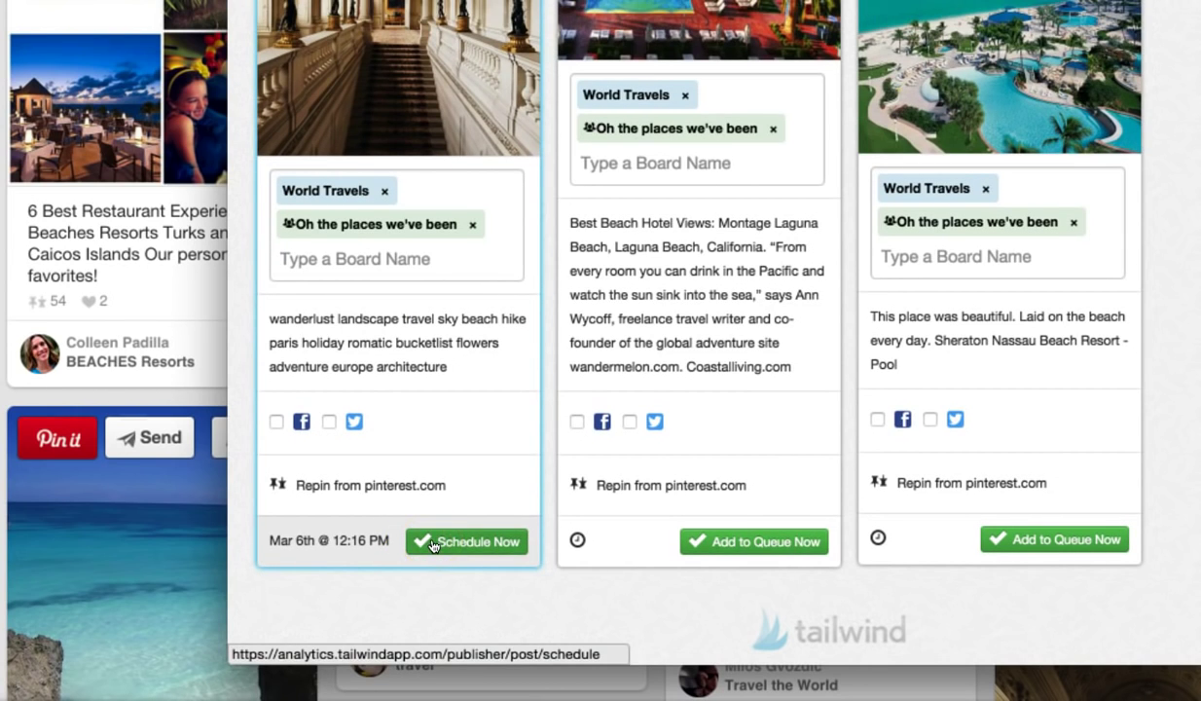
left_click(433, 543)
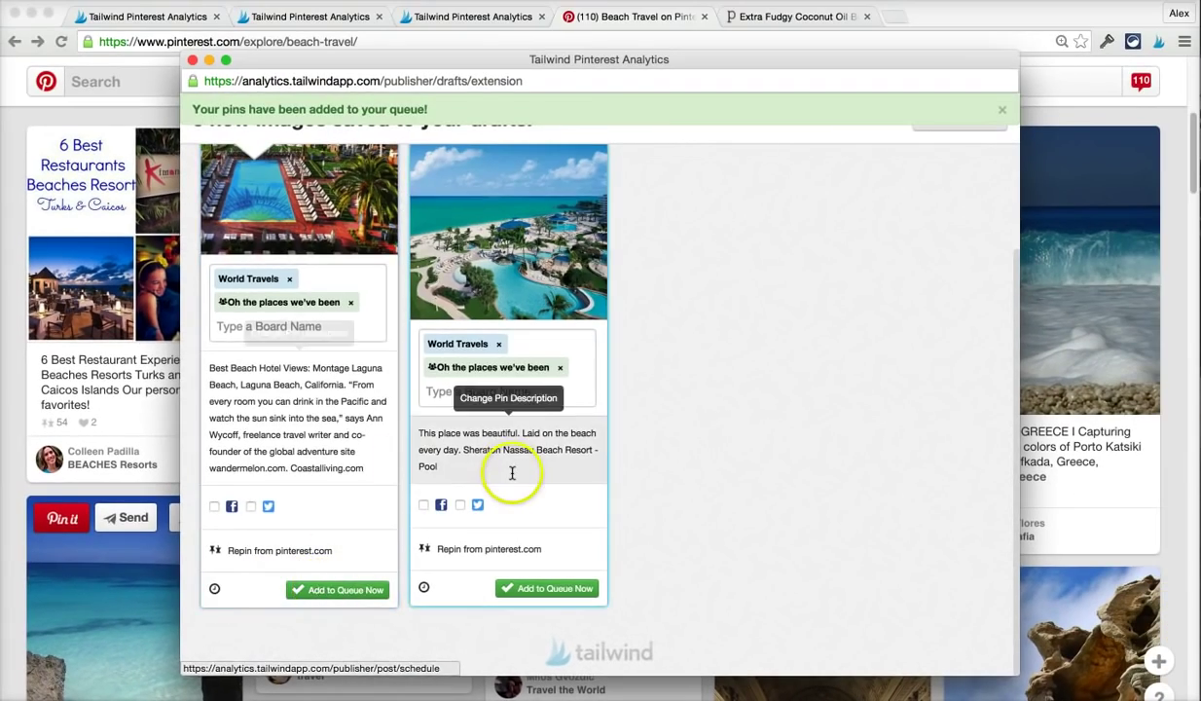
Scroll back up the drafts page.
scroll(512, 473, "up", 4)
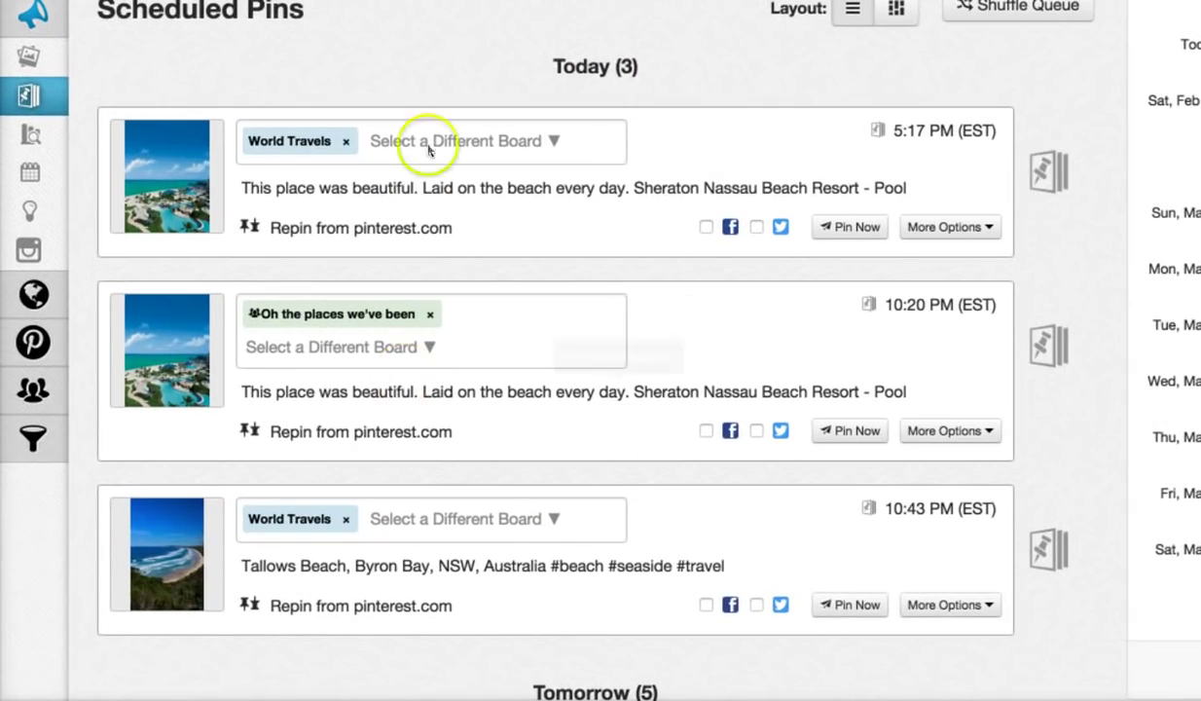
Scroll through the Scheduled Pins list to review the queued pins.
scroll(619, 78, "down", 10)
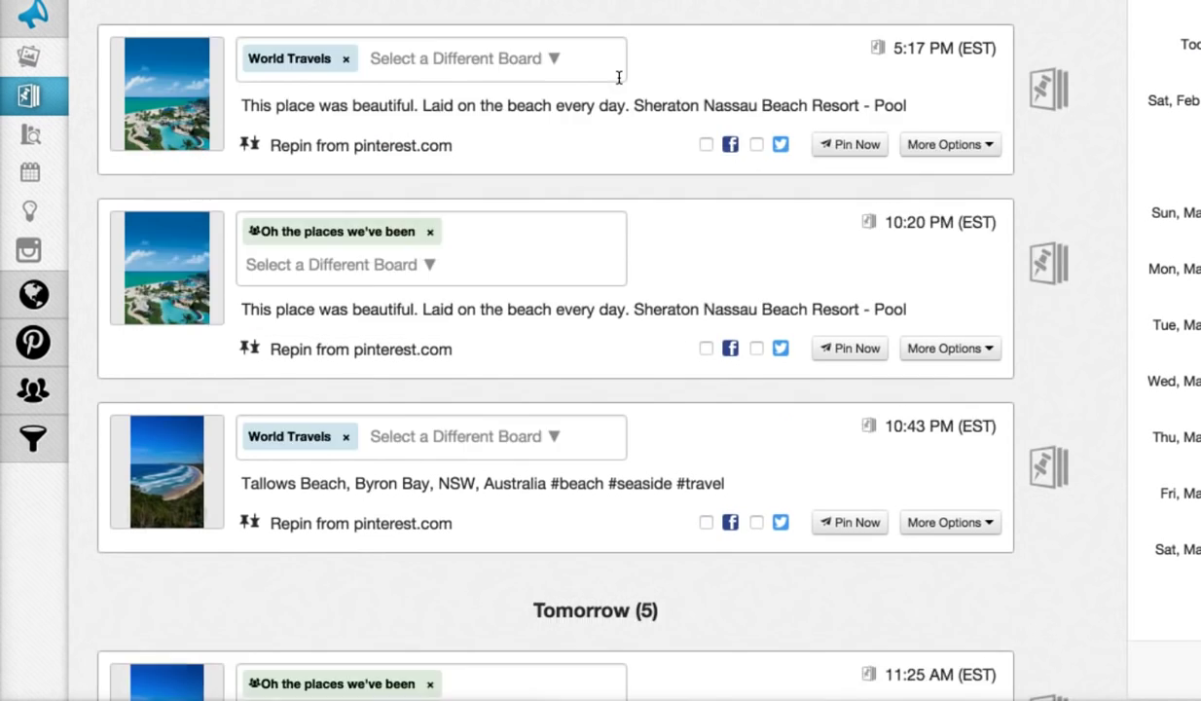
scroll(619, 78, "down", 5)
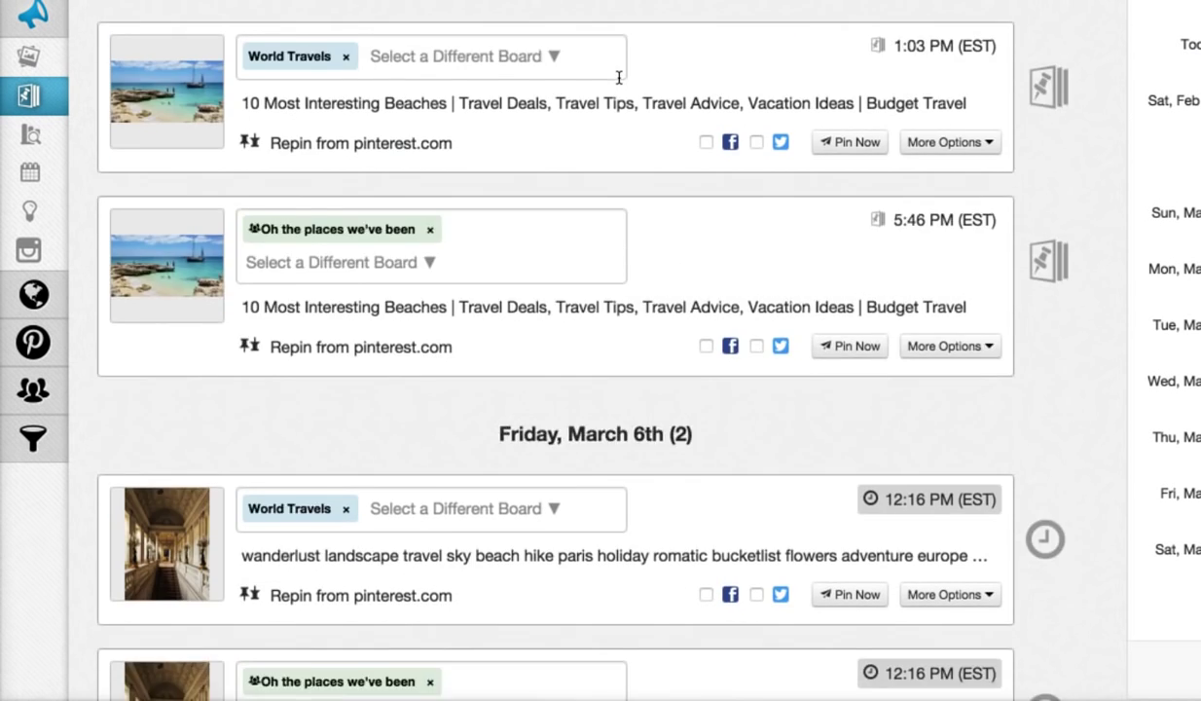
scroll(649, 455, "up", 15)
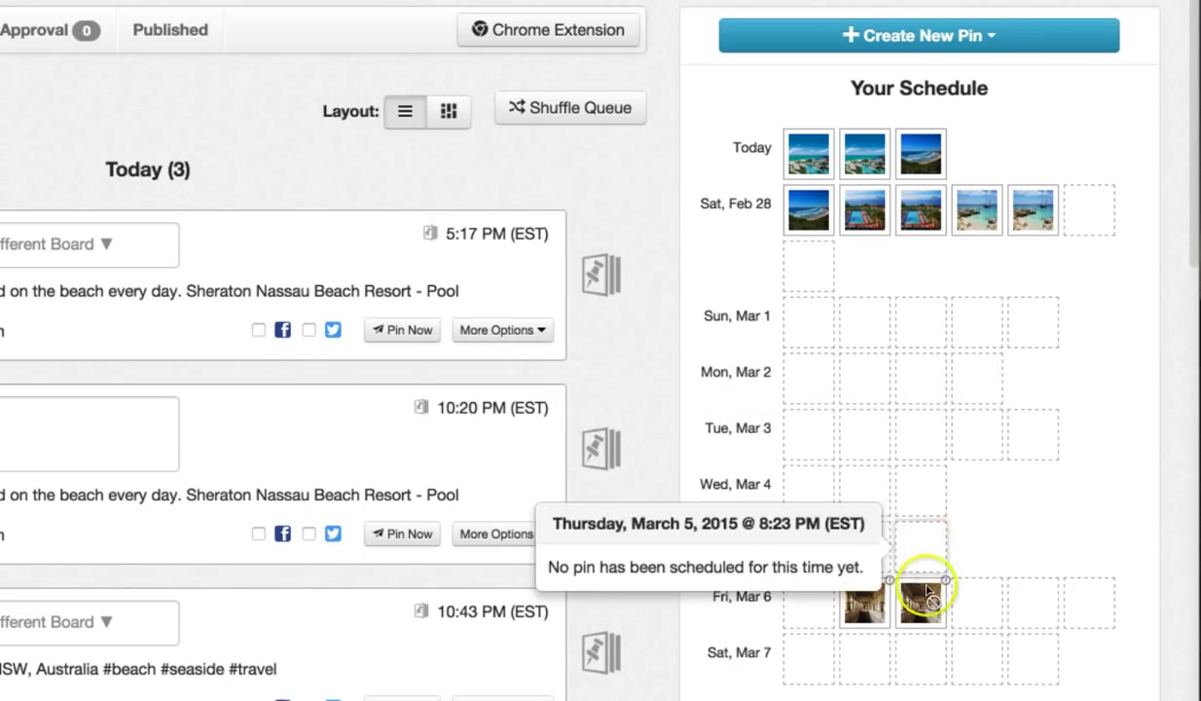
mouse_move(918, 611)
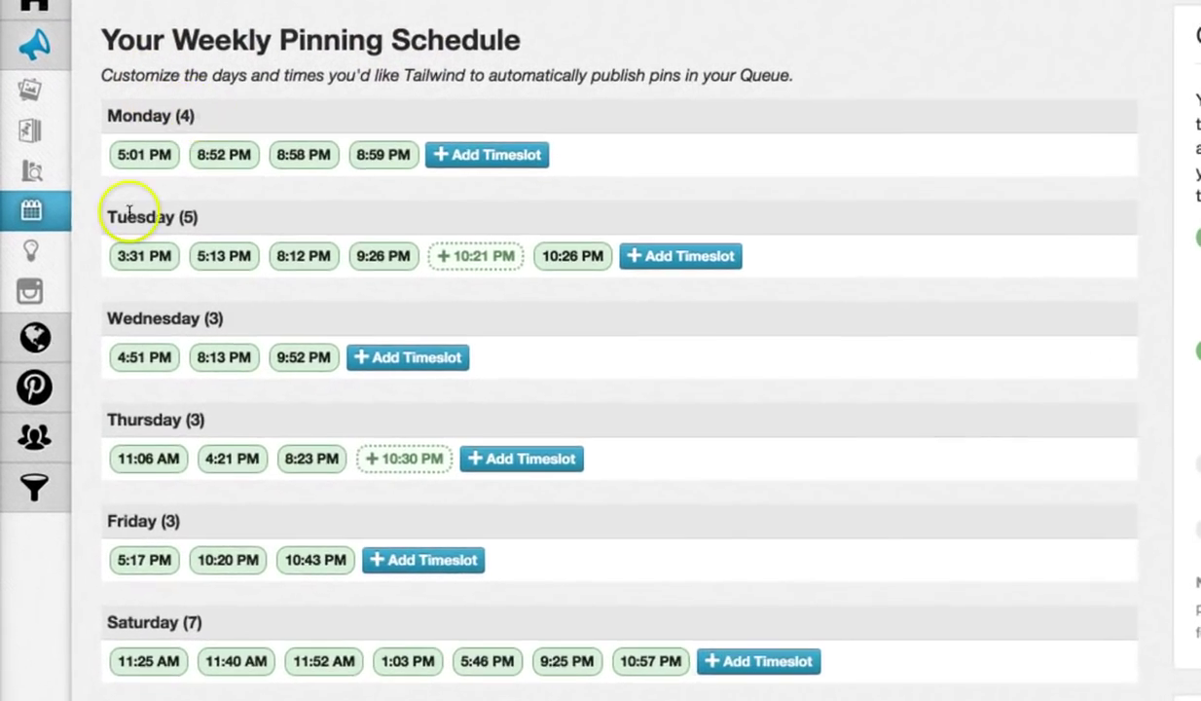
Scroll the weekly schedule down to Sunday, then return to the Scheduled Pins tab.
scroll(129, 212, "down", 3)
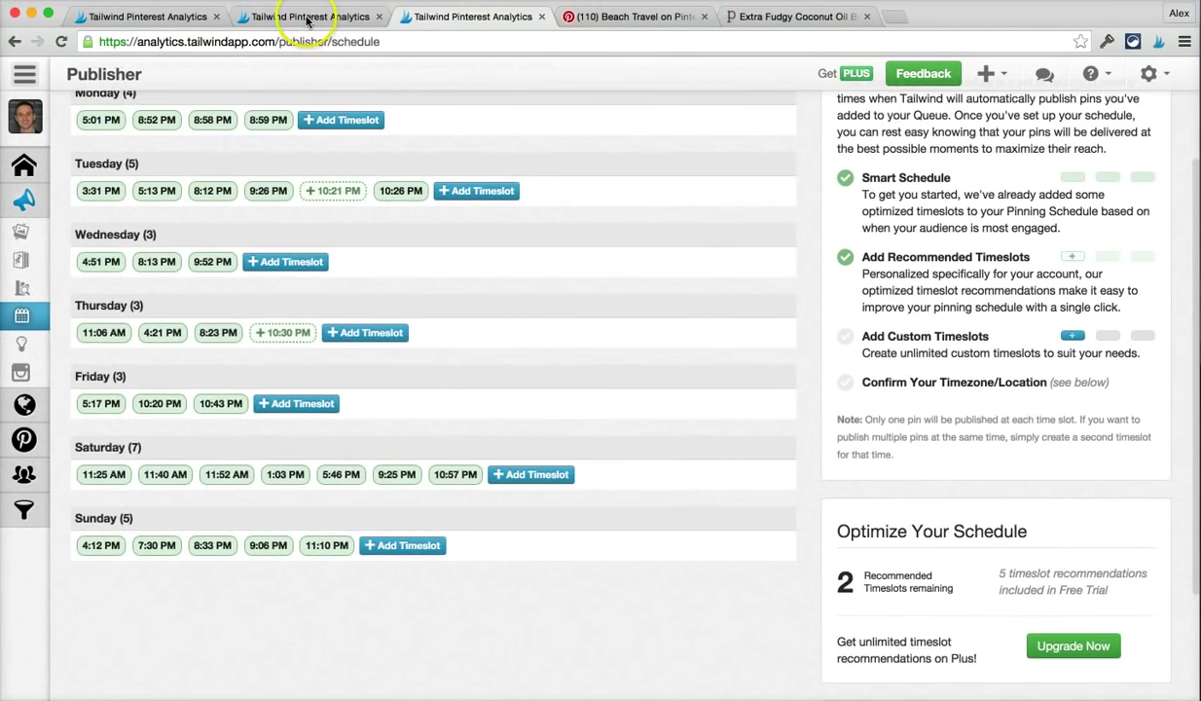
left_click(308, 17)
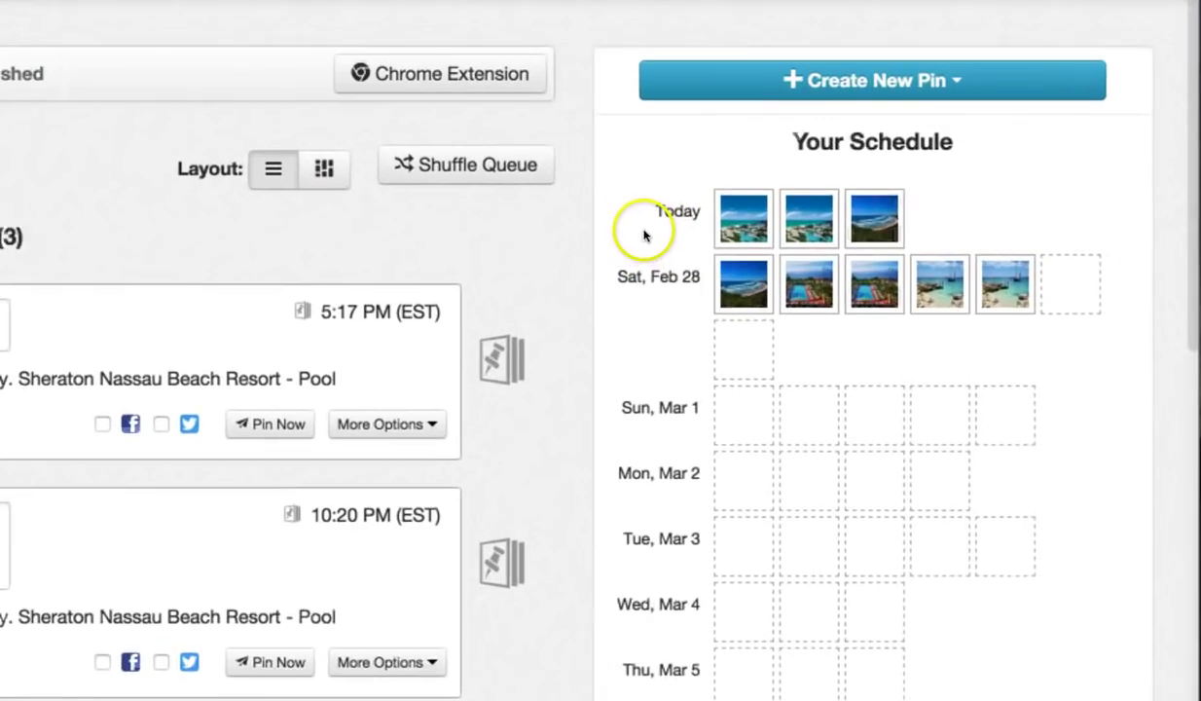
Swap today's 5:17 and 10:20 PM pins, moving Tallows Beach earlier and filling today's first slot.
mouse_move(914, 235)
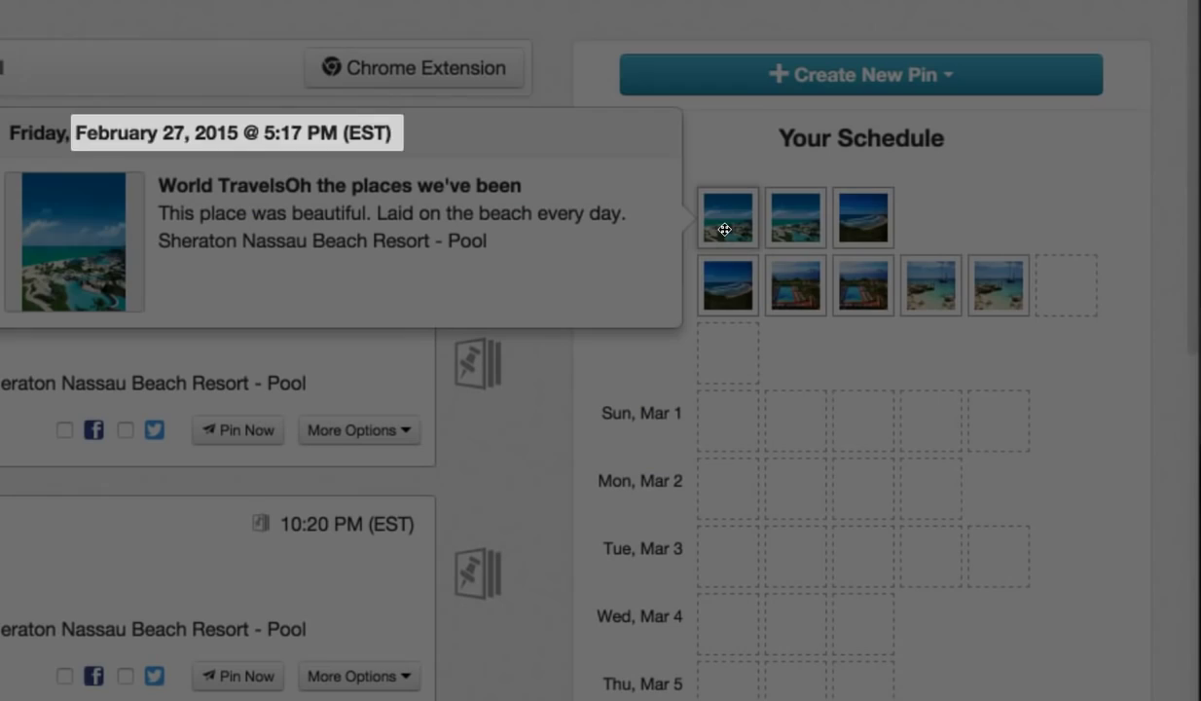
left_click_drag(724, 229, 856, 219)
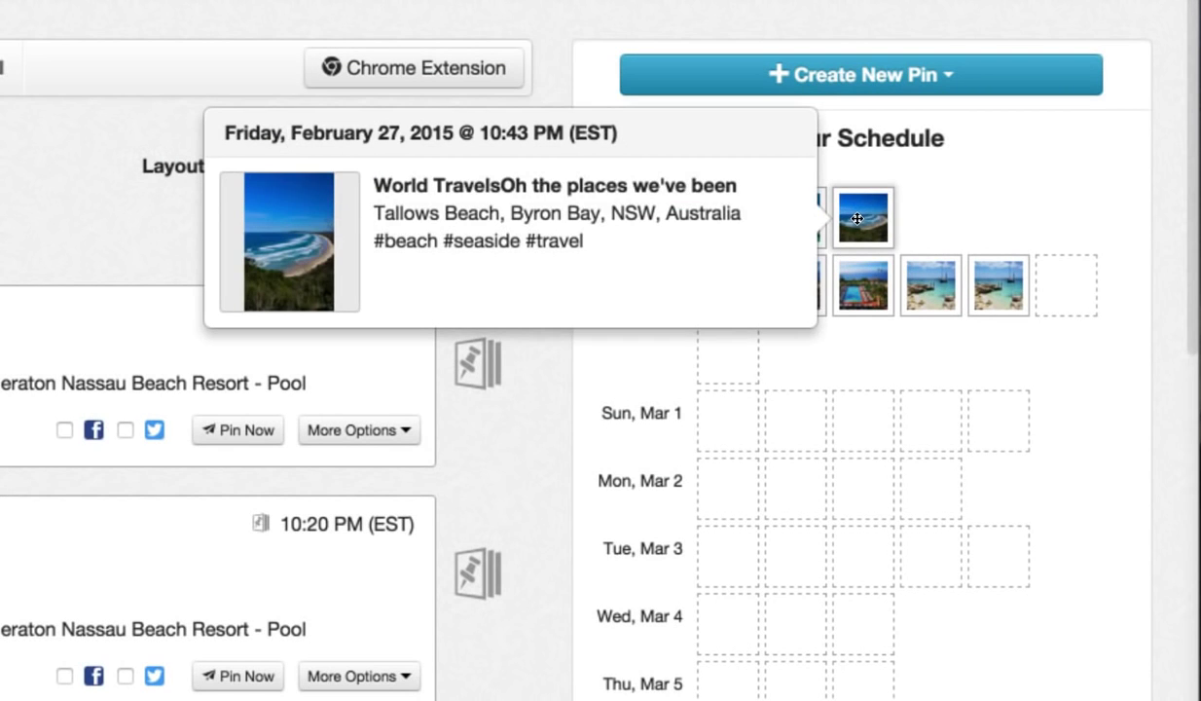
mouse_move(895, 187)
left_mouse_down()
mouse_move(820, 163)
mouse_move(487, 234)
mouse_move(369, 276)
left_mouse_up()
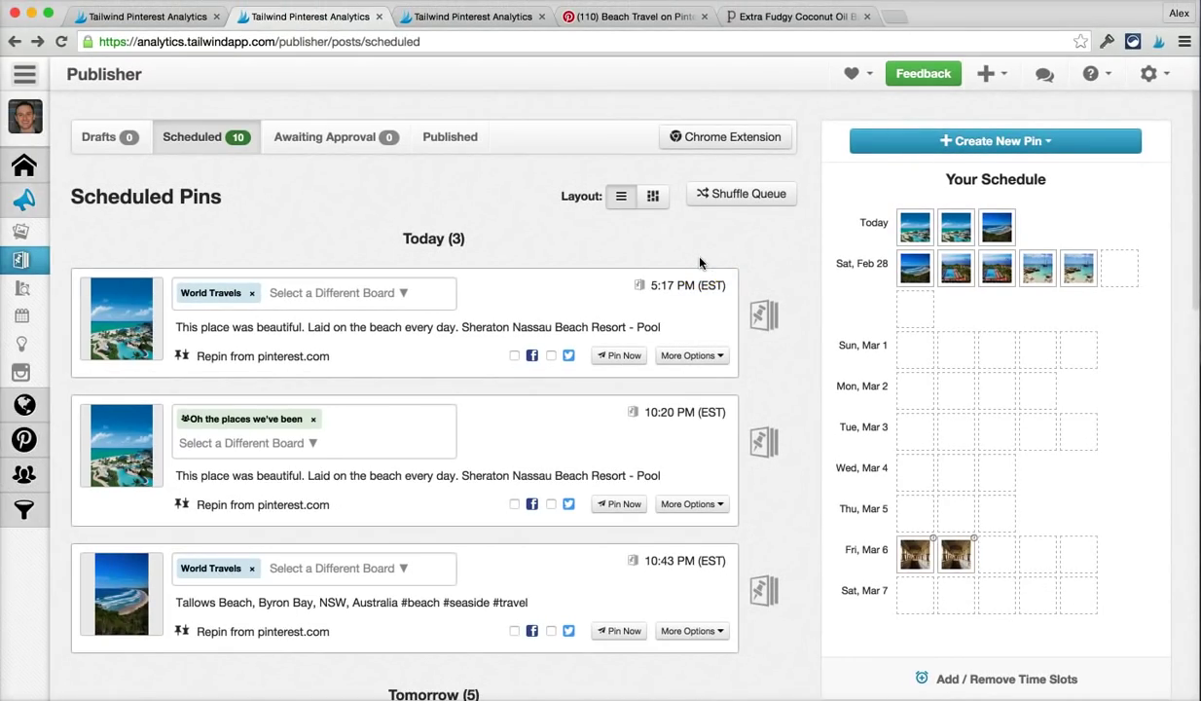
mouse_move(700, 262)
left_mouse_down()
mouse_move(787, 229)
mouse_move(900, 234)
left_mouse_up()
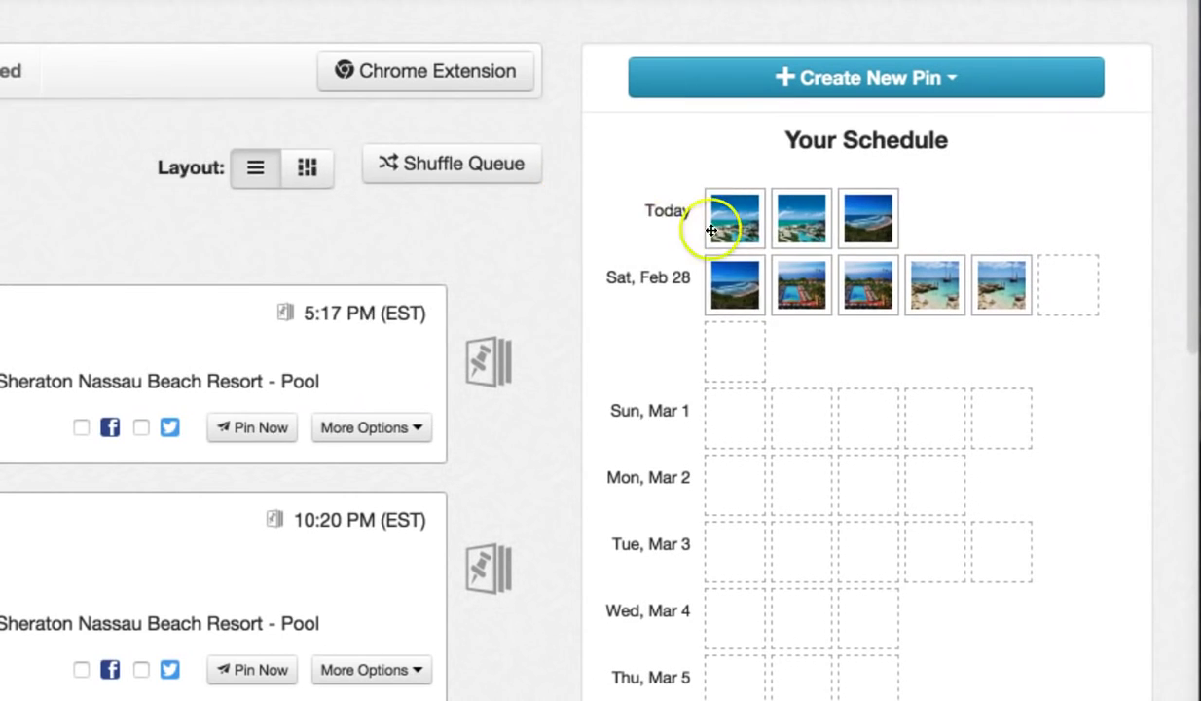
mouse_move(737, 278)
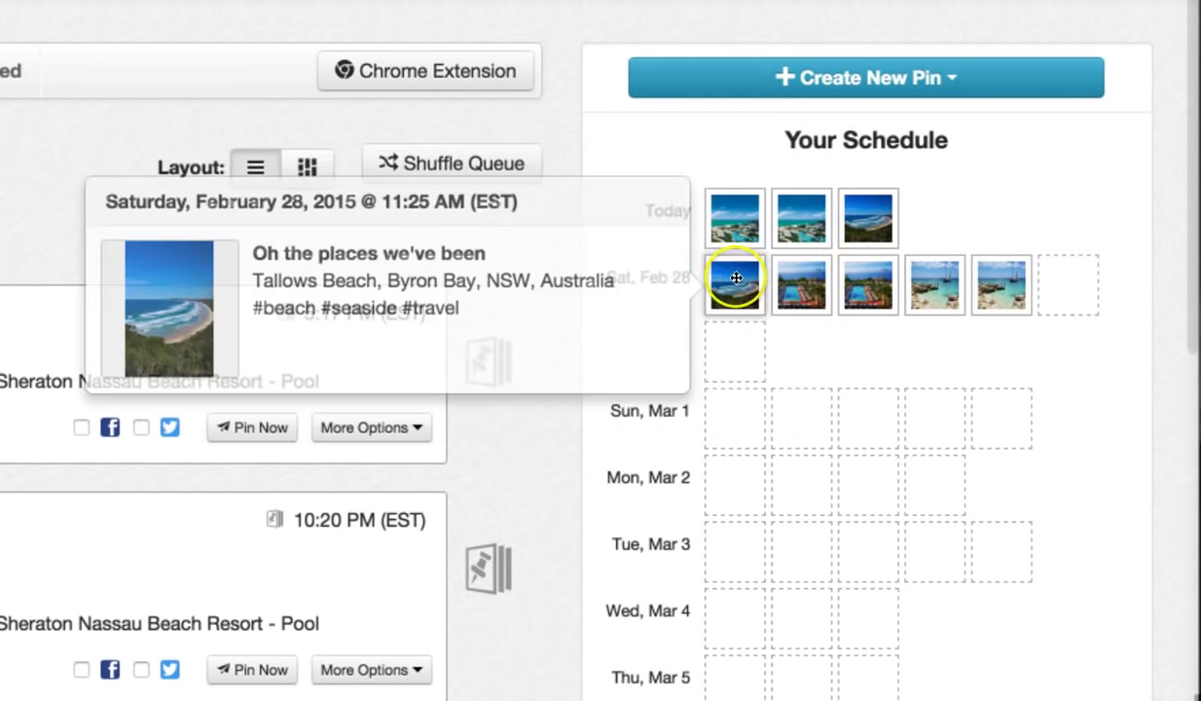
mouse_move(870, 288)
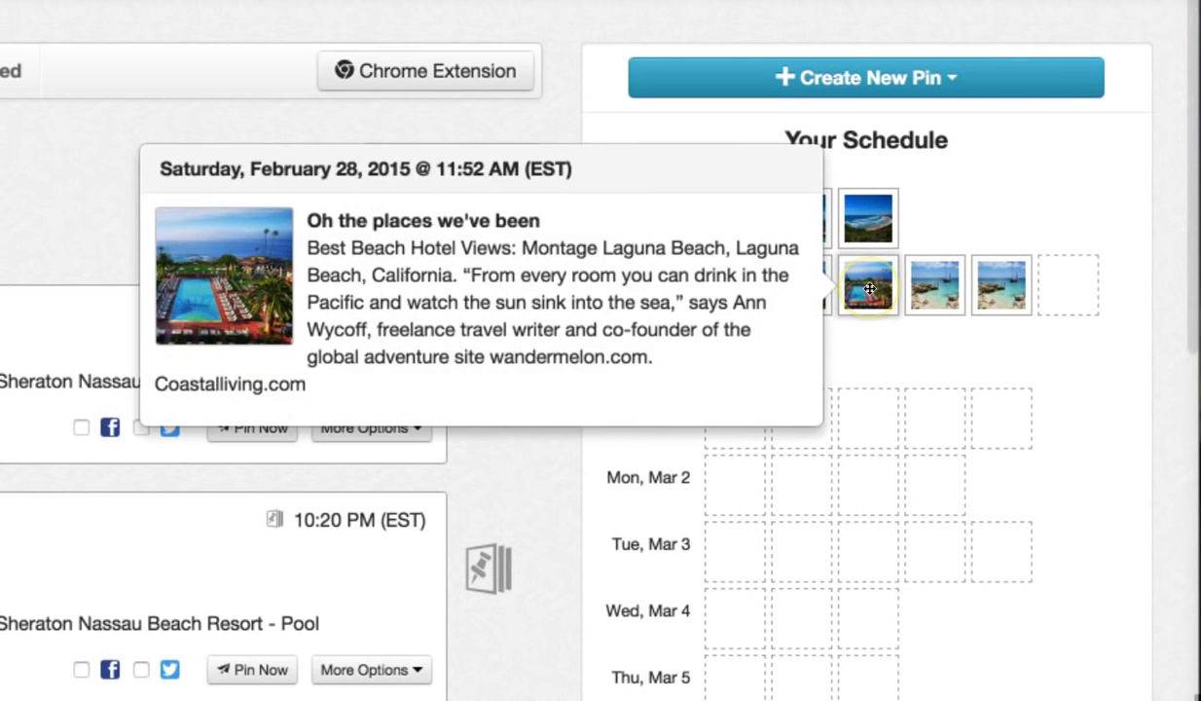
mouse_move(1071, 309)
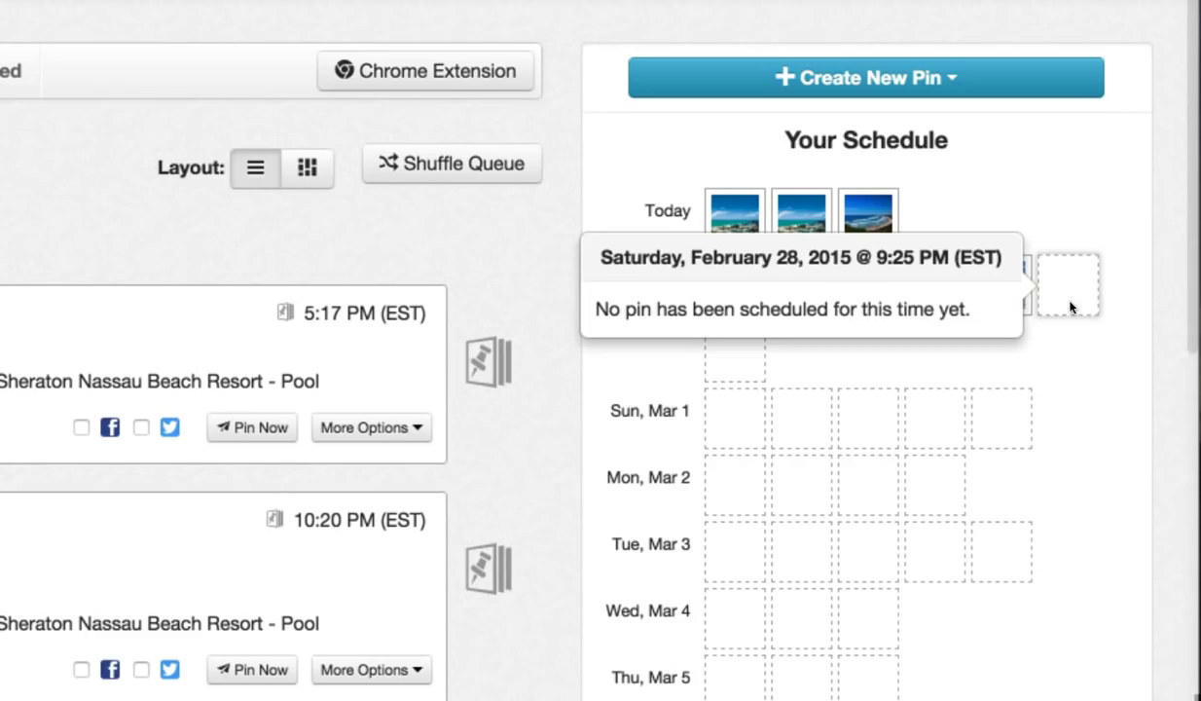
mouse_move(730, 370)
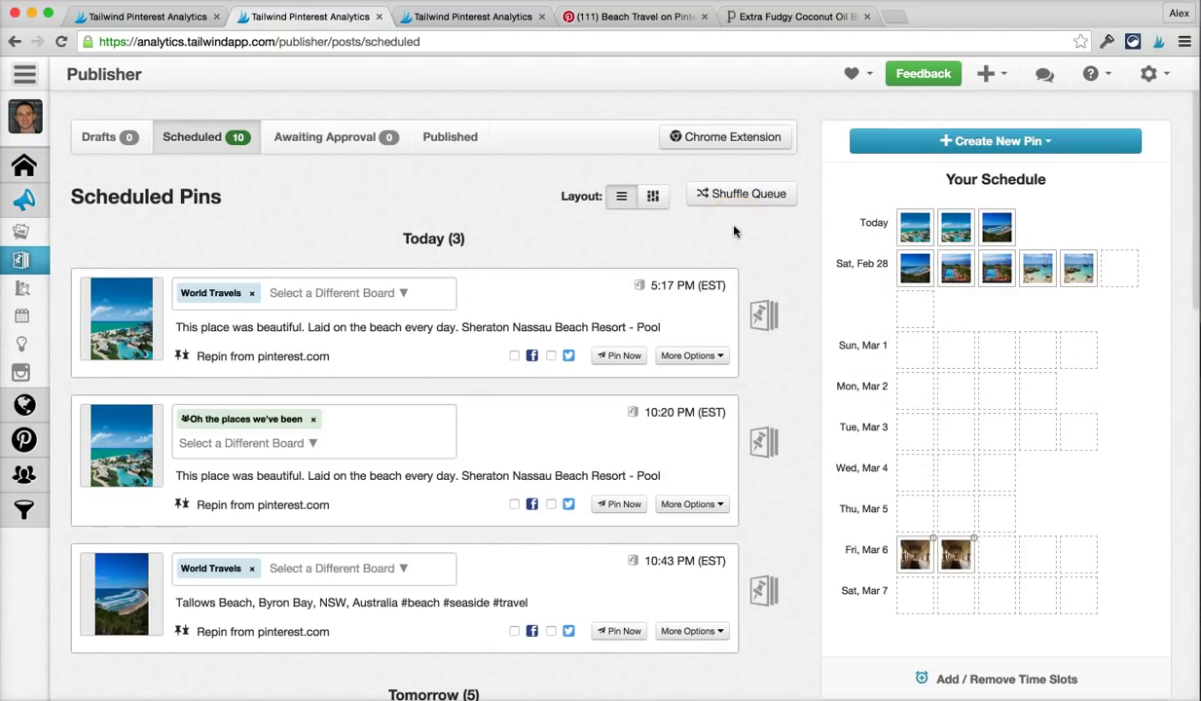
From the Pinterest beach travel page, send the hallway, sailboat beach, hotel pool and Sheraton Nassau pins to Tailwind scheduling.
left_click(623, 17)
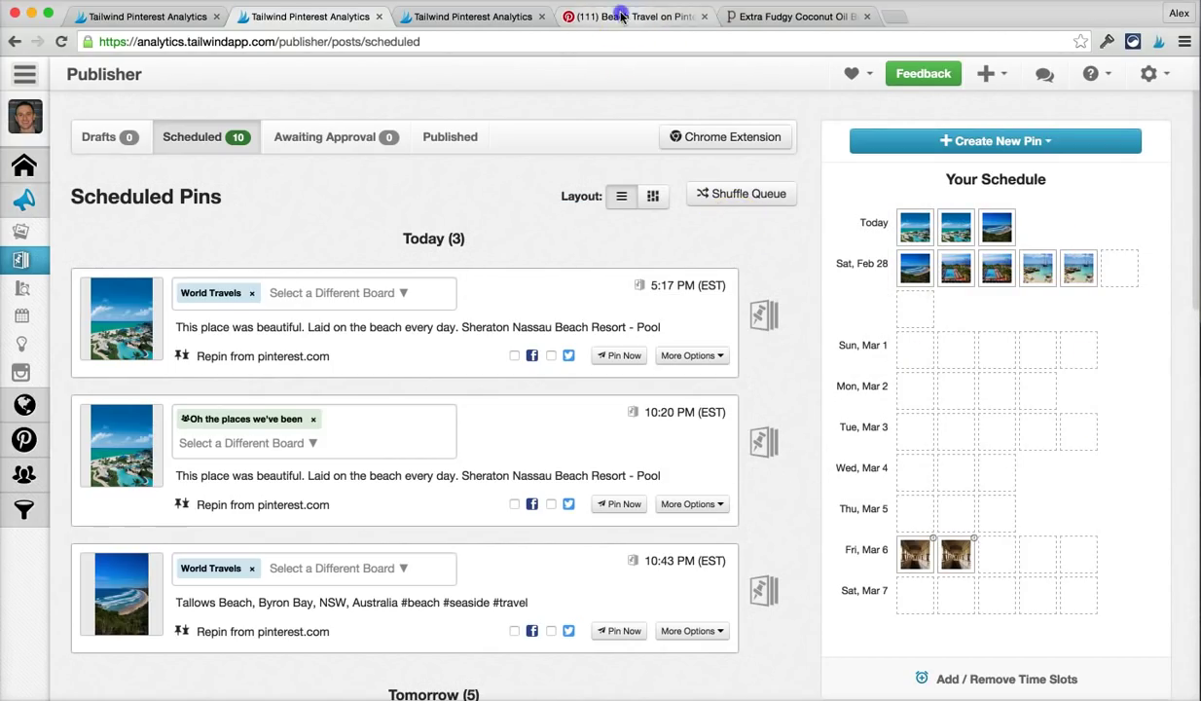
left_click(1157, 43)
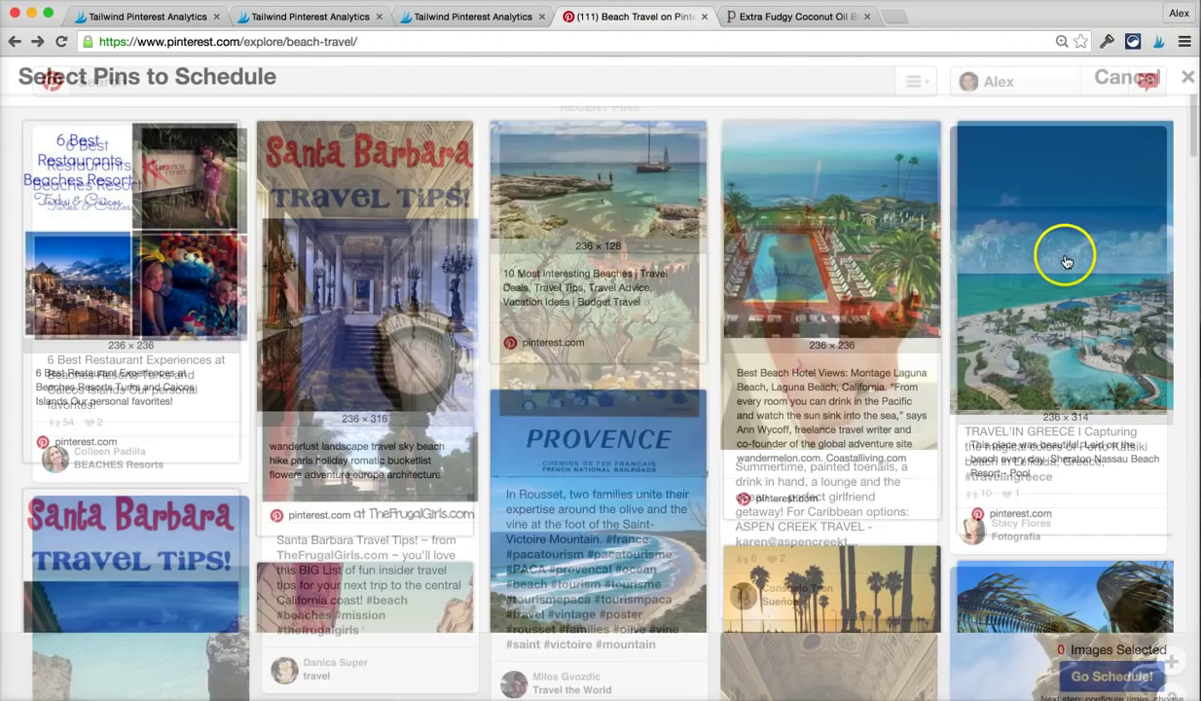
left_click(448, 231)
left_click(579, 226)
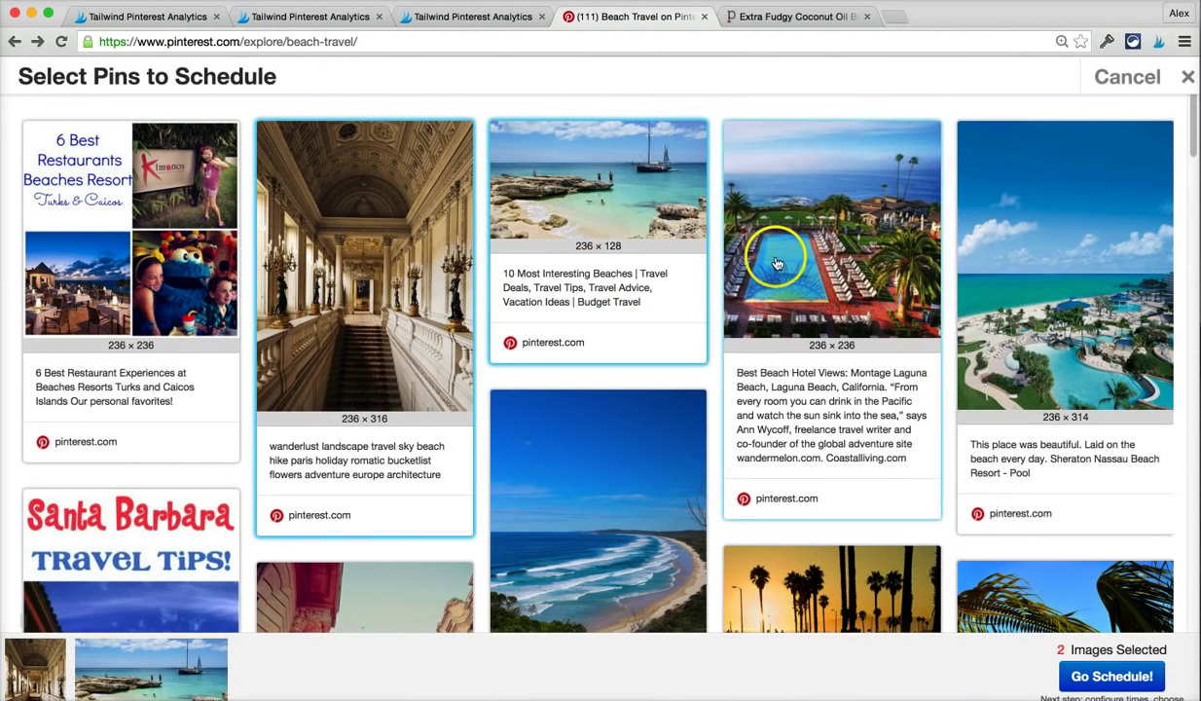
left_click(827, 248)
left_click(1051, 269)
left_click(1100, 677)
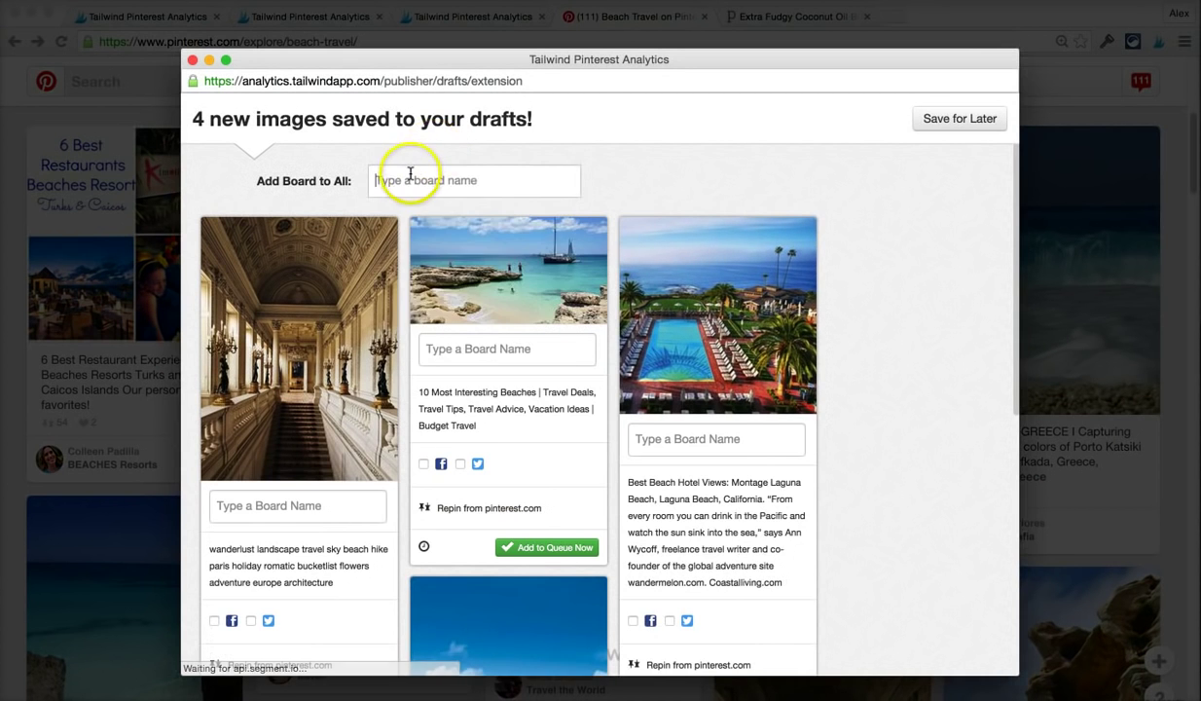
Assign the World Travels and Oh the places we've been boards to all four drafts.
left_click(410, 175)
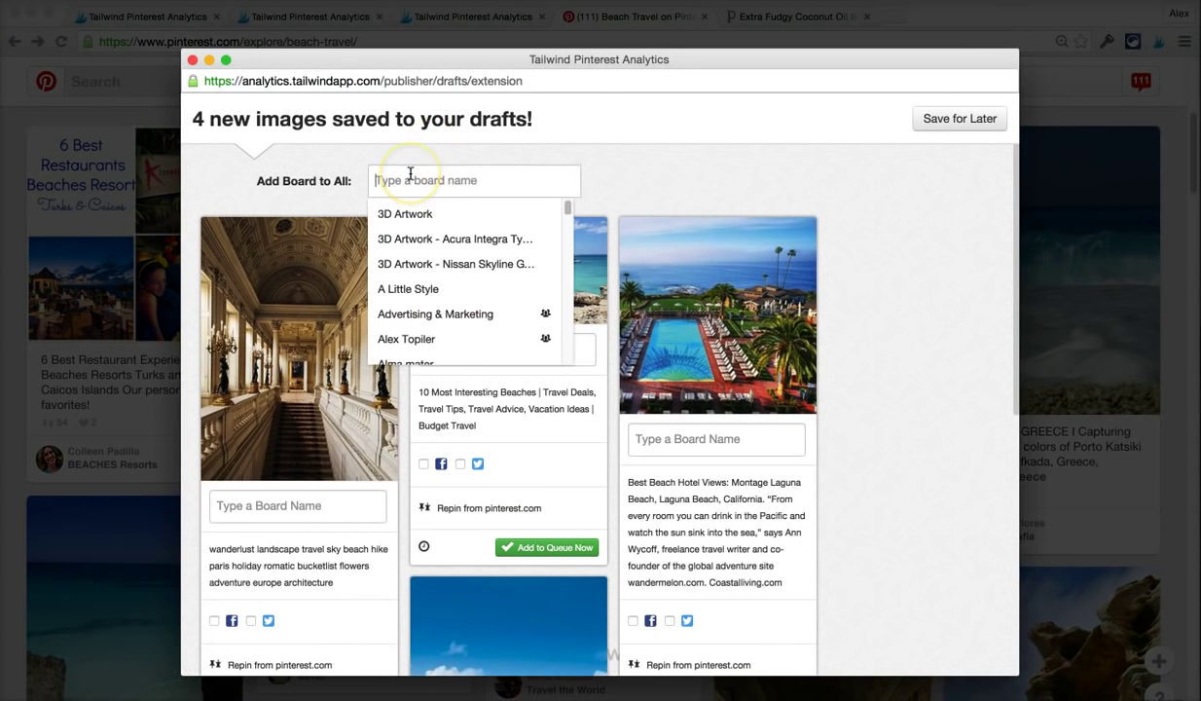
type("world")
key("Return")
type("oh")
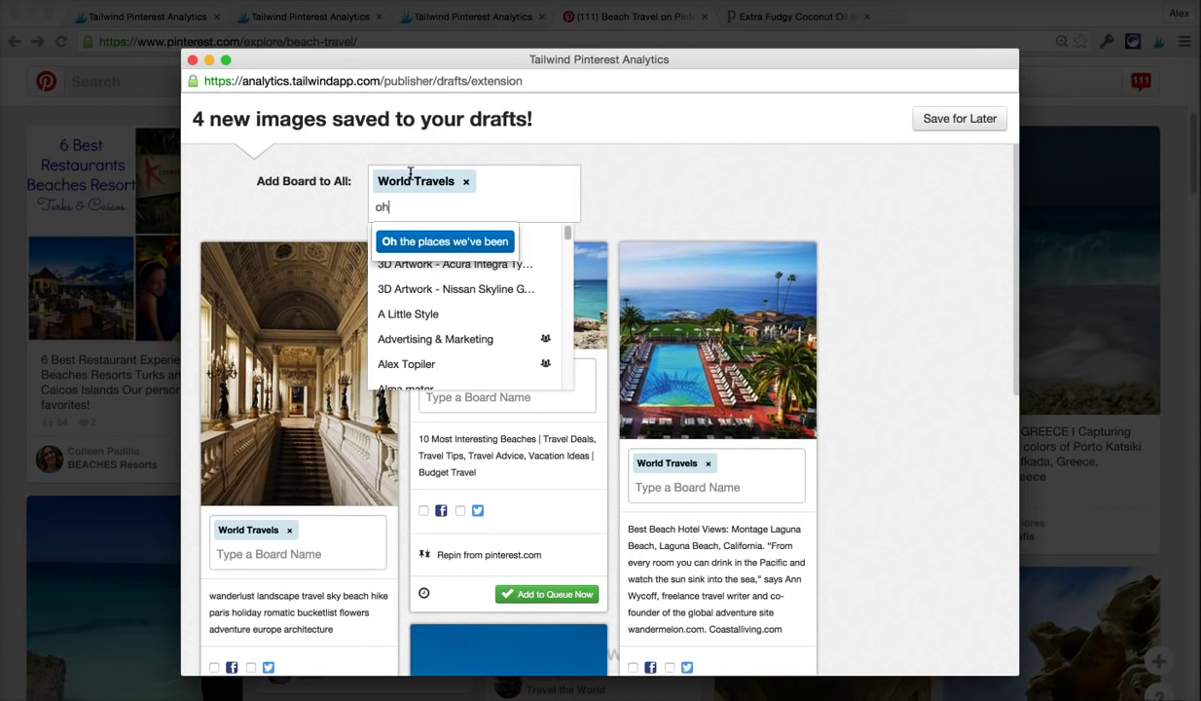
key("Return")
left_click(279, 189)
Add each of the four pins to the queue, bringing it to 18 pins.
scroll(272, 190, "down", 5)
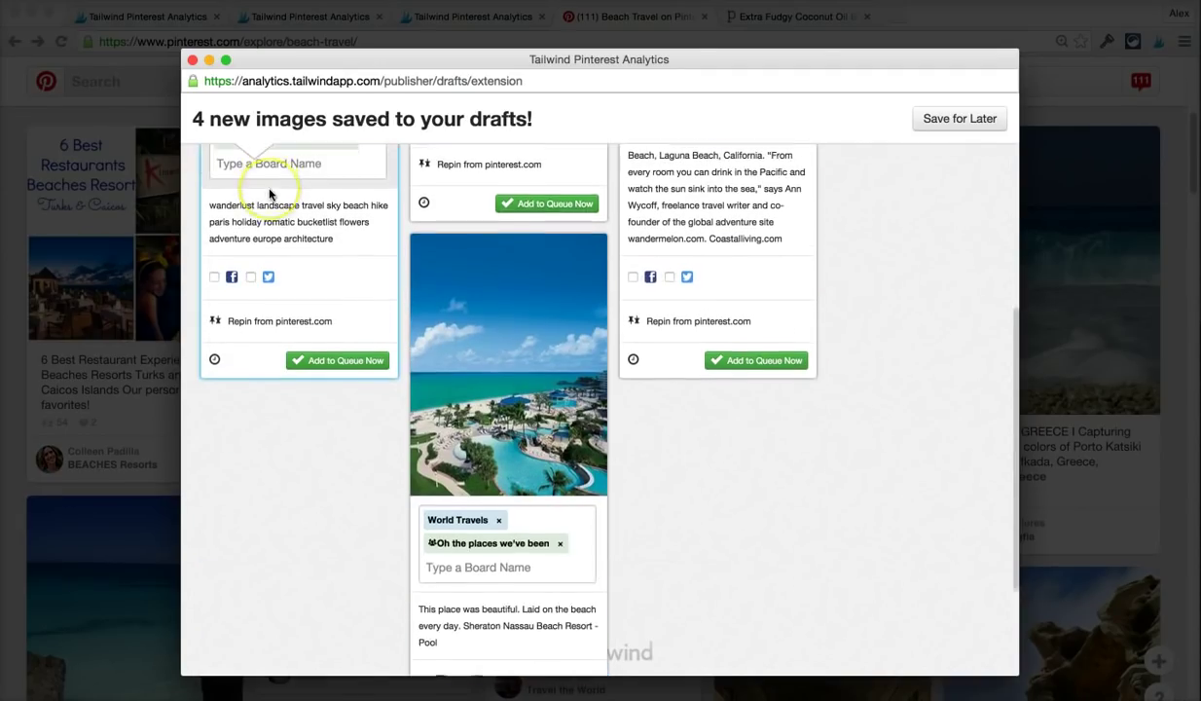
left_click(326, 306)
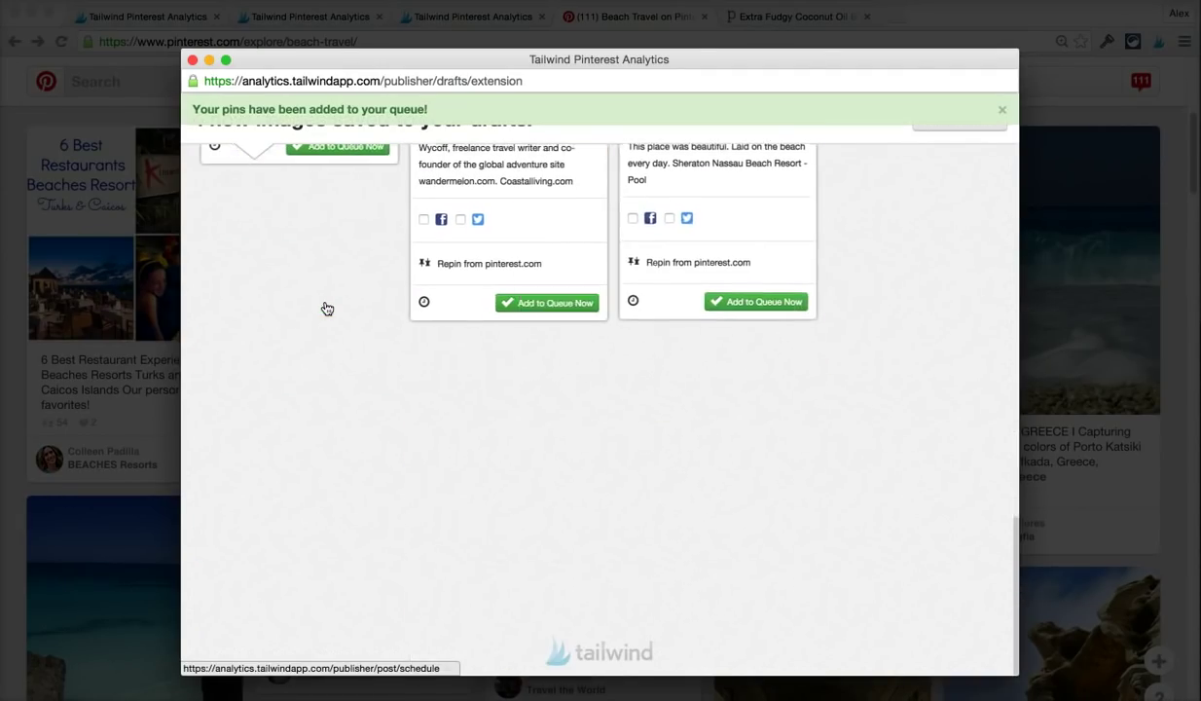
left_click(335, 555)
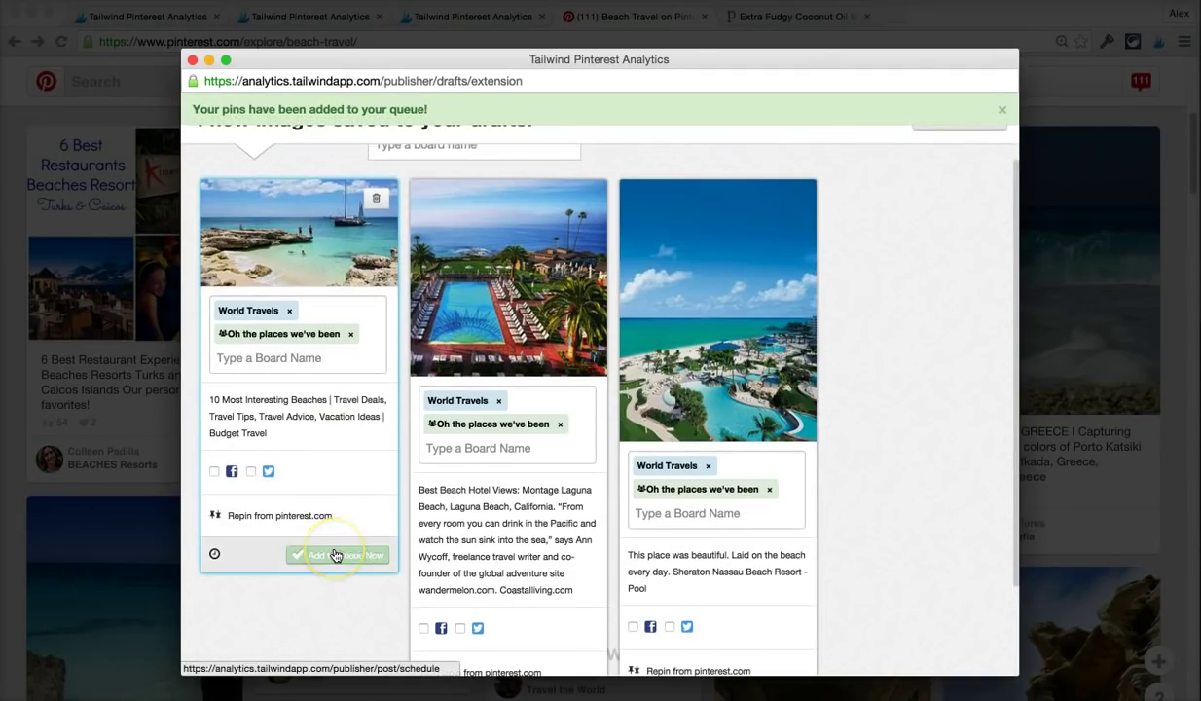
left_click(322, 604)
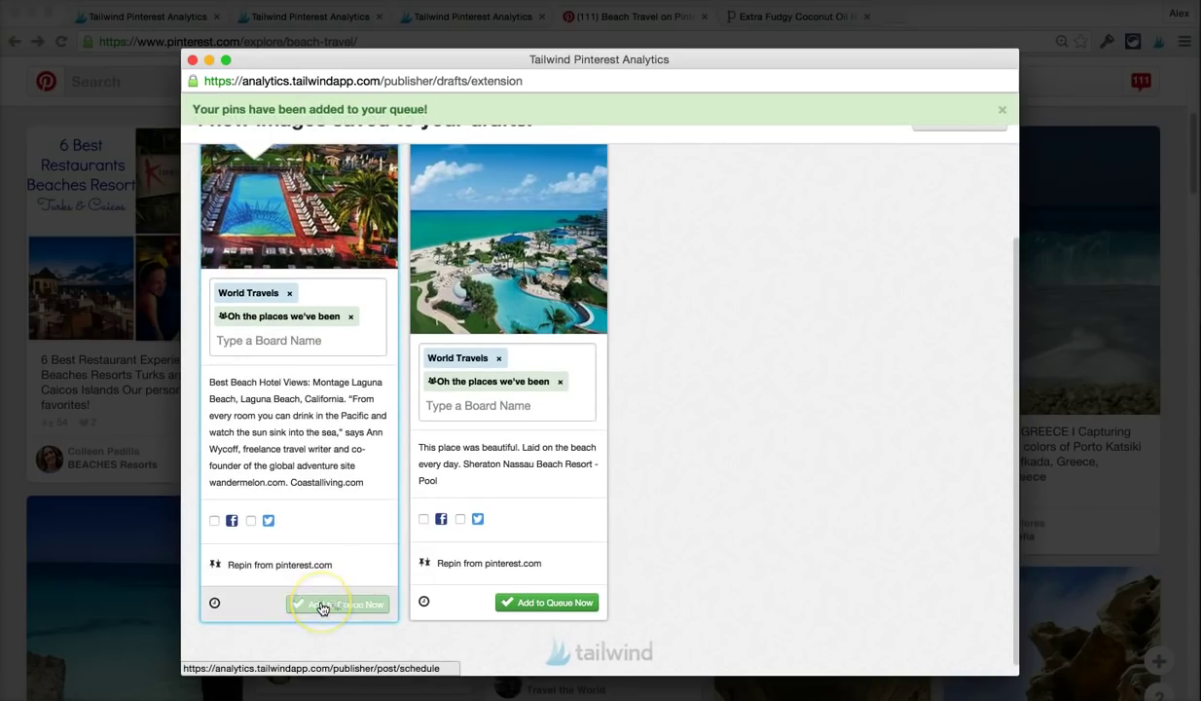
left_click(322, 603)
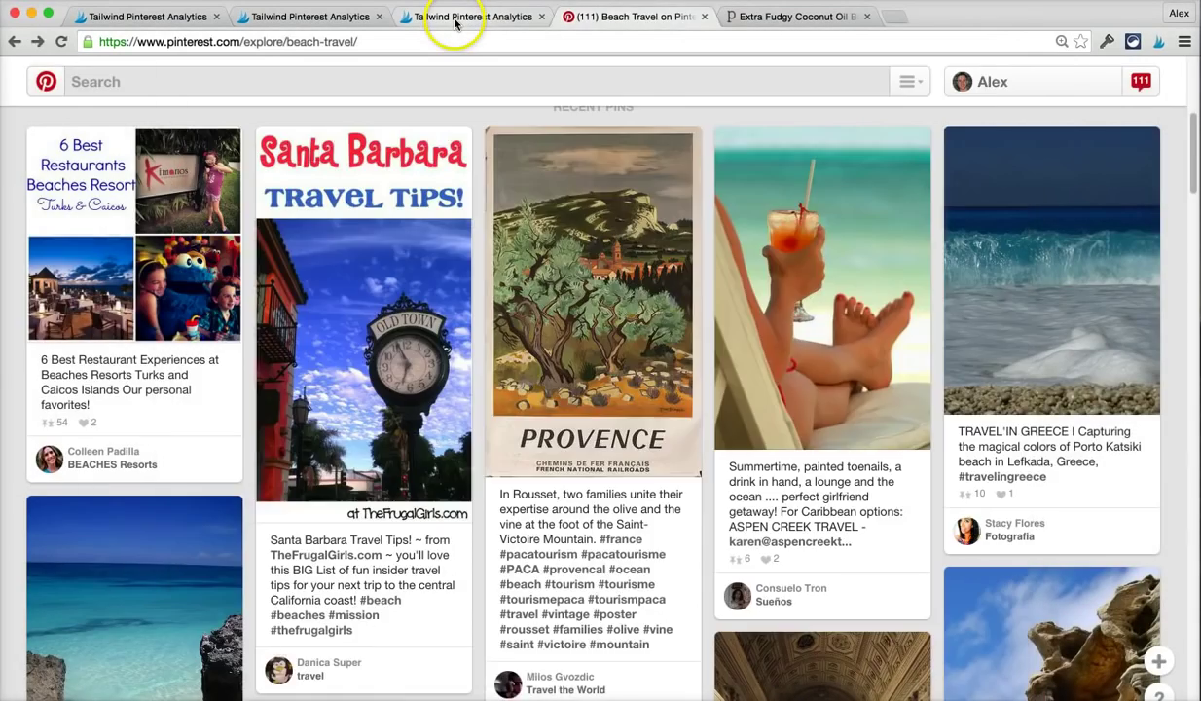
Switch to the tab showing Your Weekly Pinning Schedule with Tuesday's six timeslots.
left_click(455, 20)
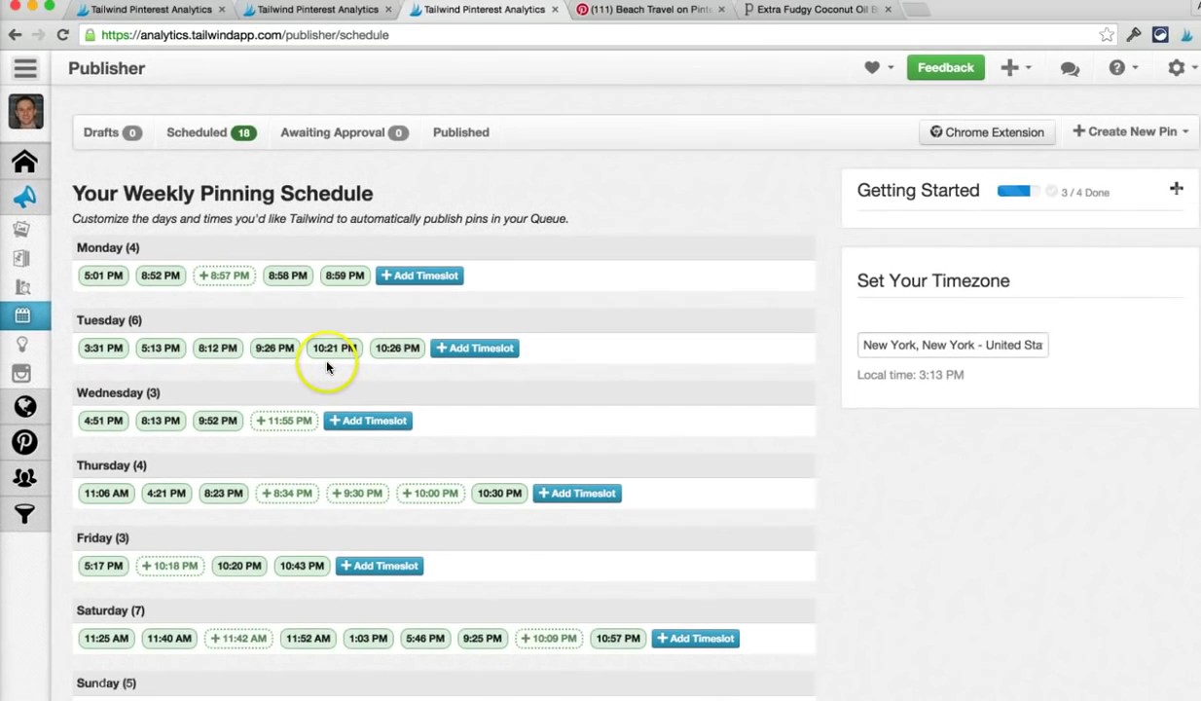
scroll(451, 326, "down", 1)
left_click(424, 327)
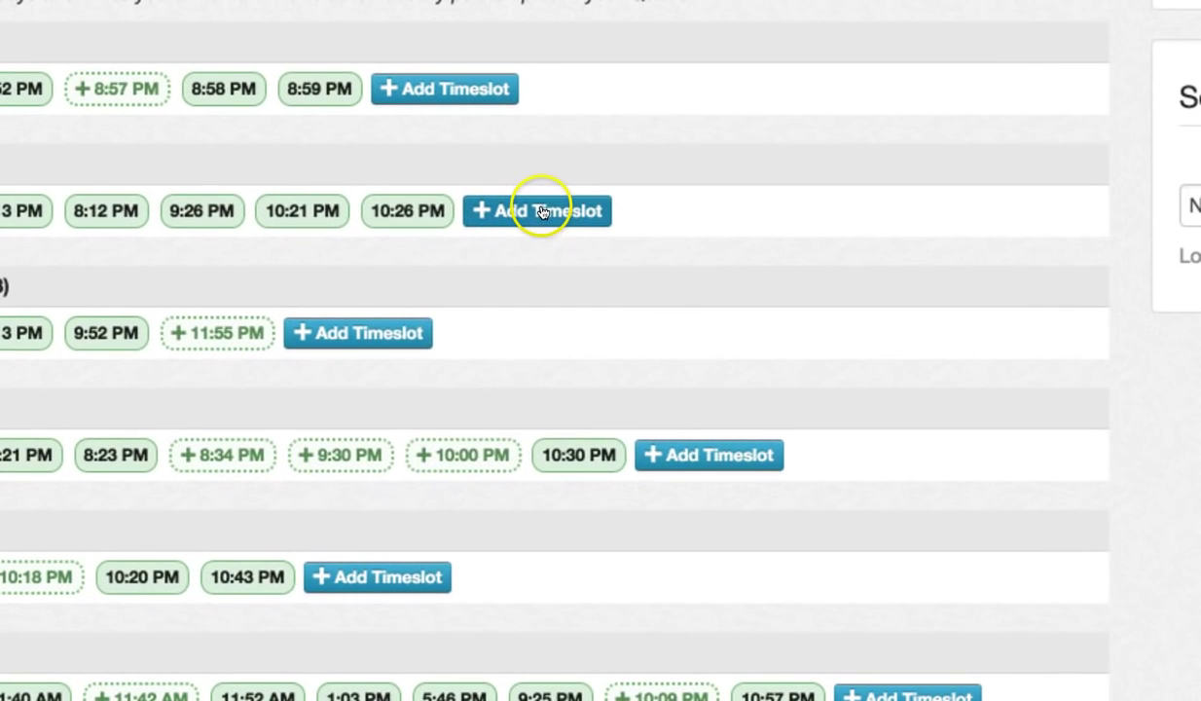
left_click(467, 290)
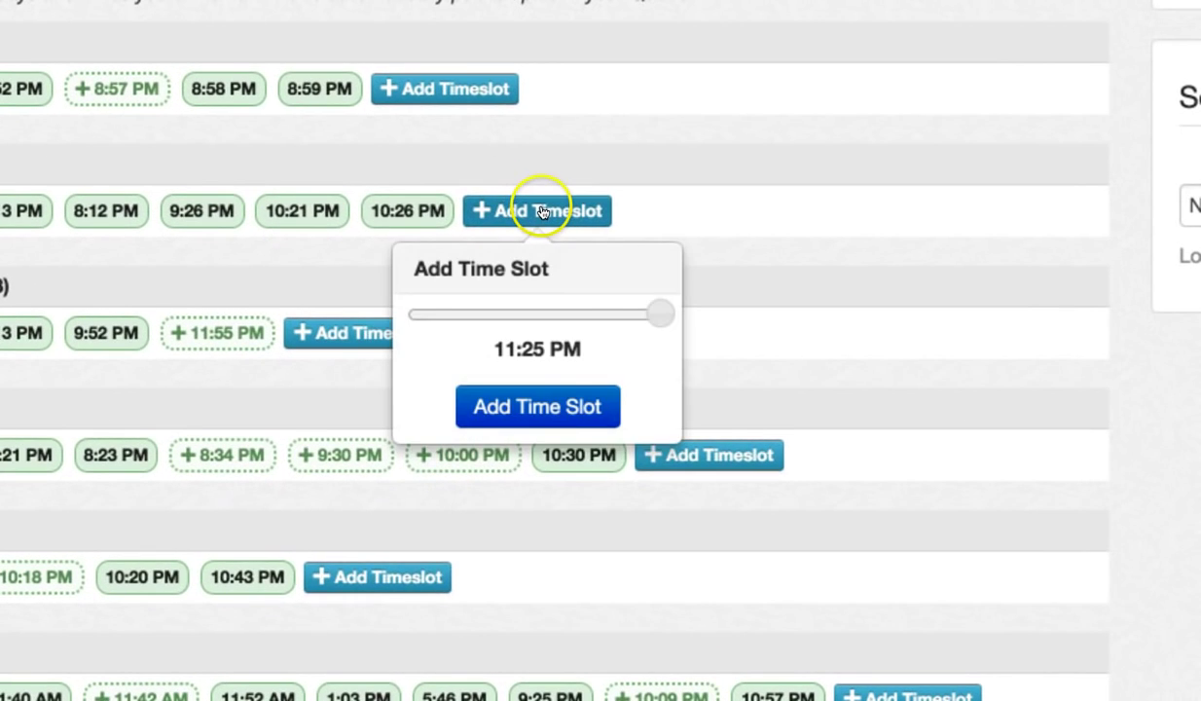
mouse_move(660, 311)
left_mouse_down()
mouse_move(448, 321)
mouse_move(661, 310)
left_mouse_up()
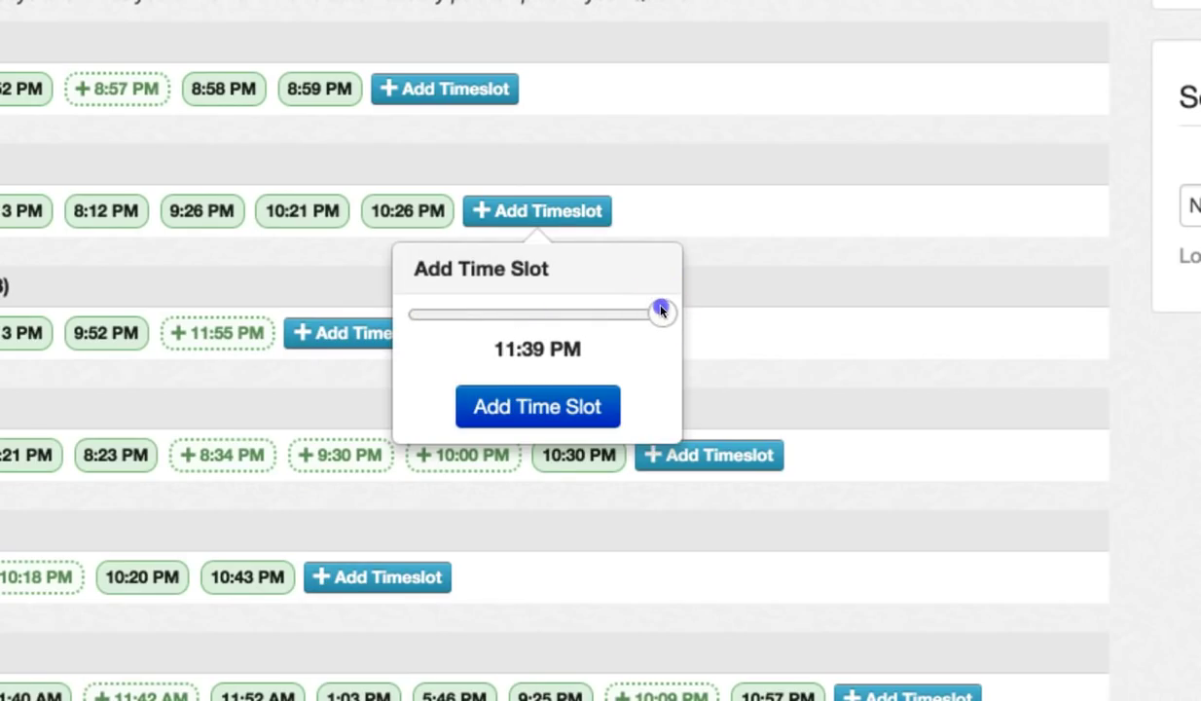
left_click(557, 399)
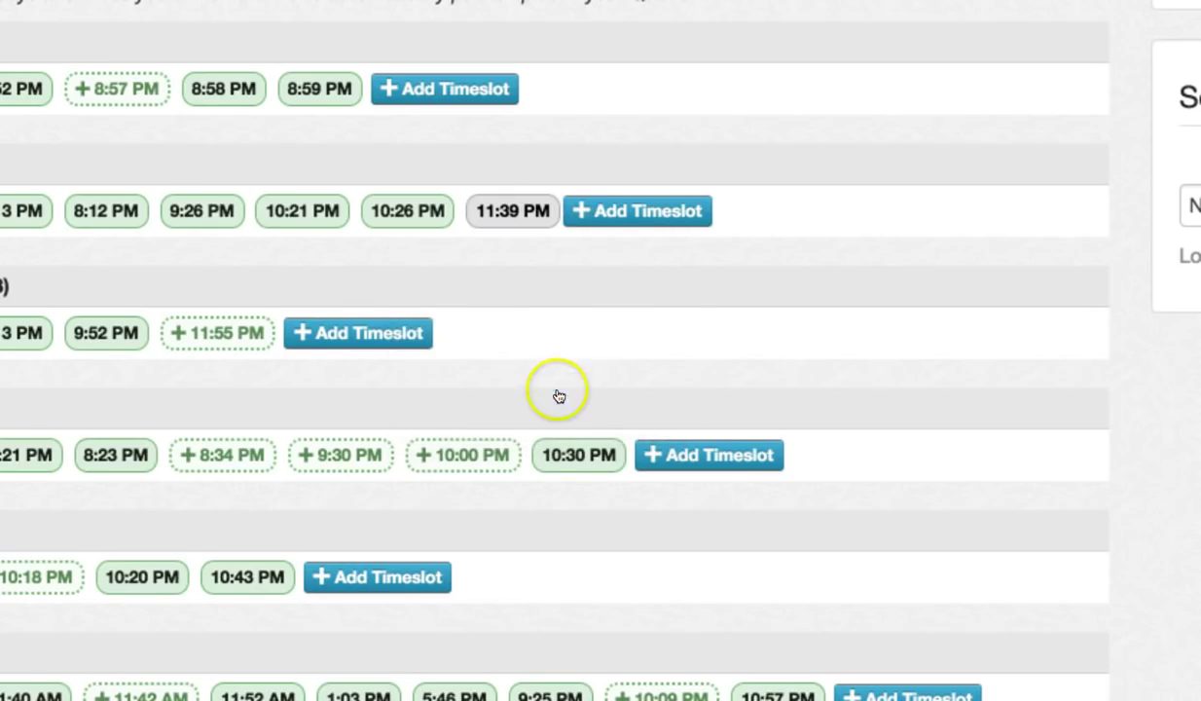
left_click(507, 216)
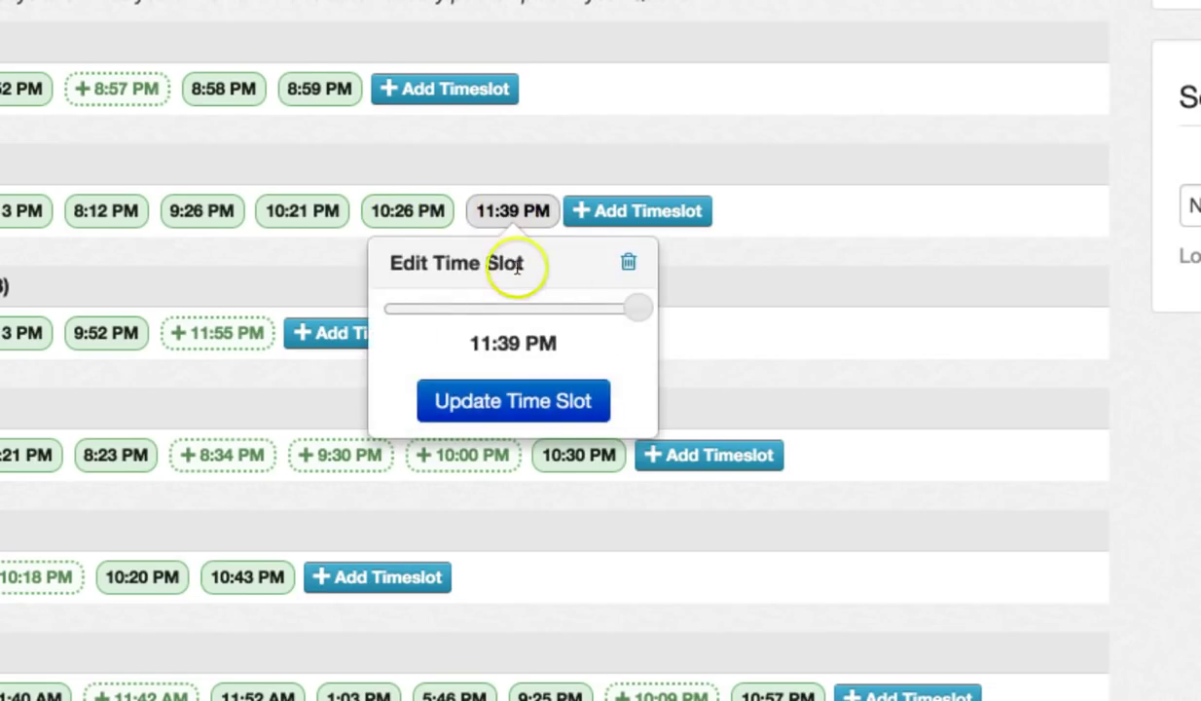
left_click(628, 268)
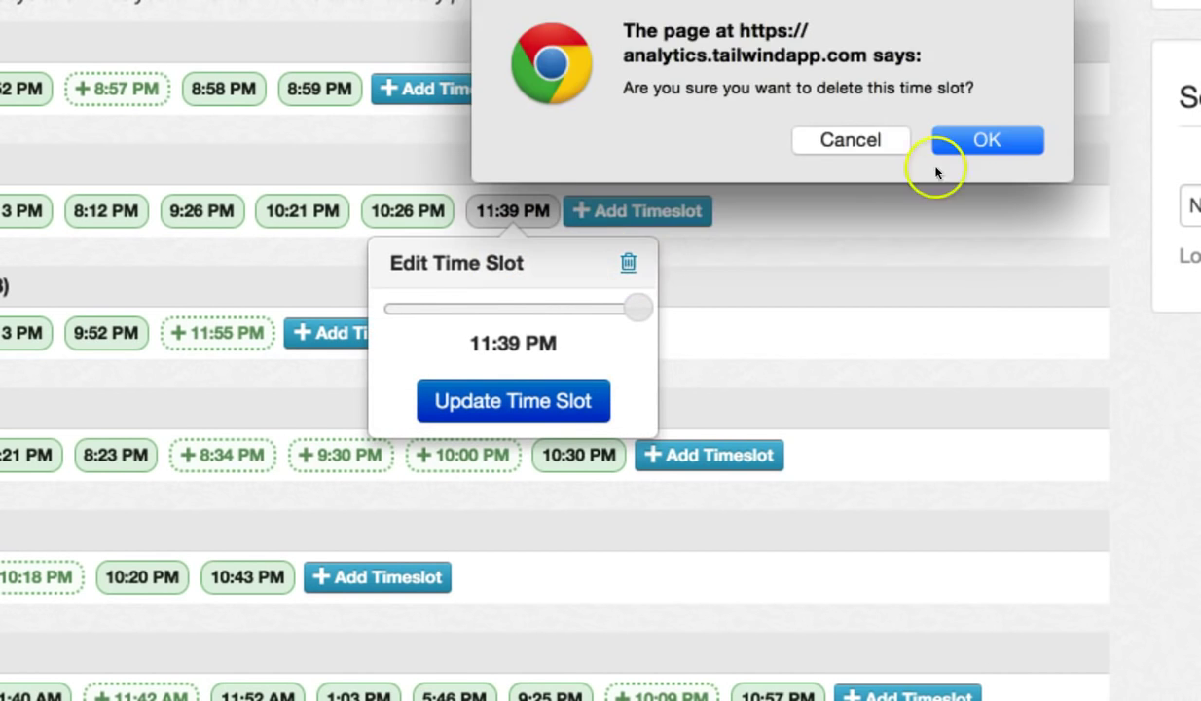
left_click(970, 140)
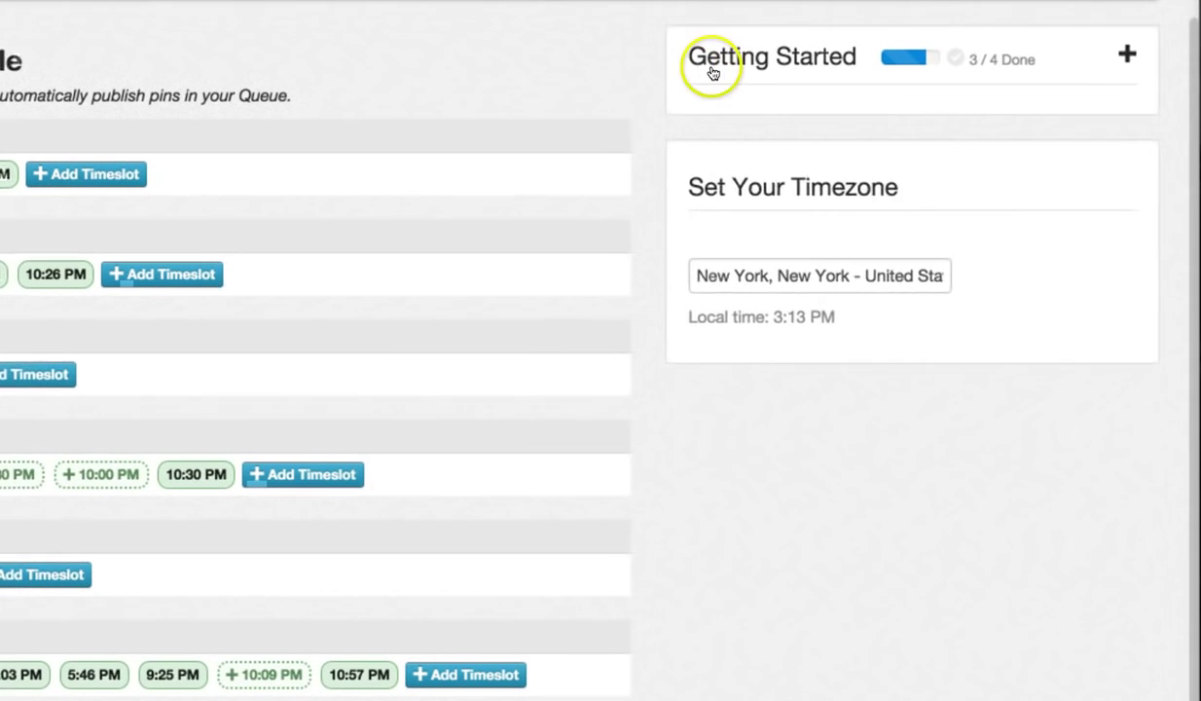
Expand the Getting Started checklist, then view the Scheduled Pins list of 17 pins.
left_click(845, 145)
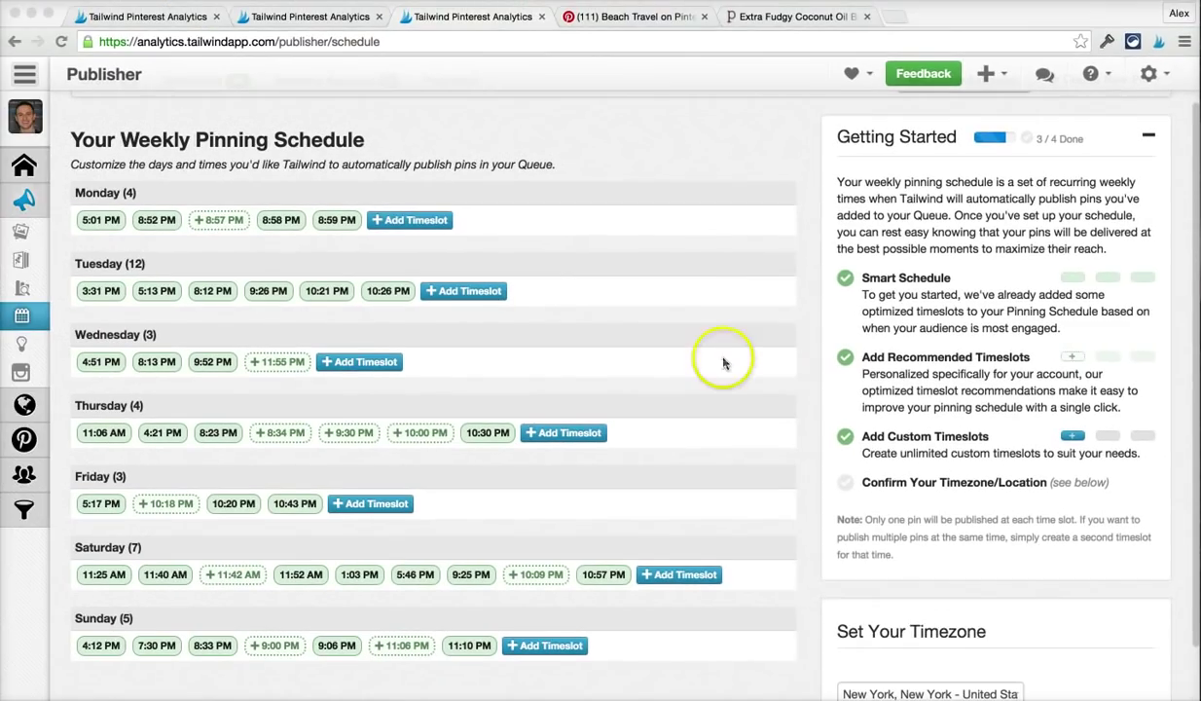
left_click(282, 16)
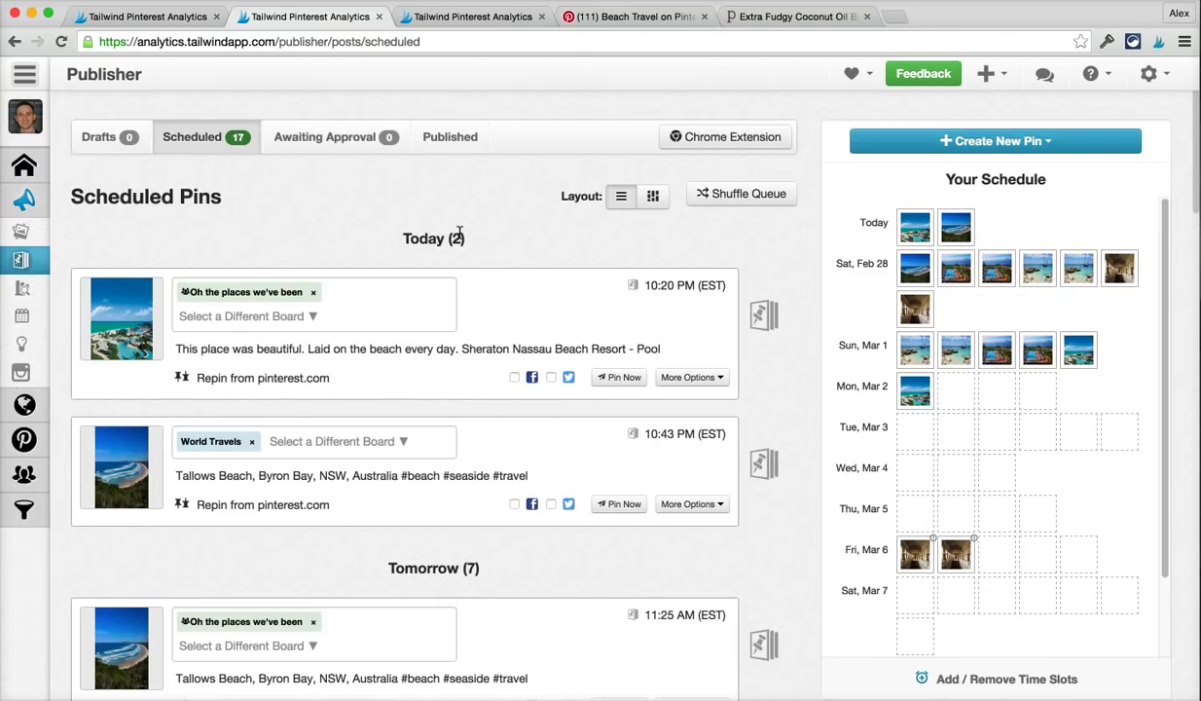
left_click(736, 250)
left_click(584, 249)
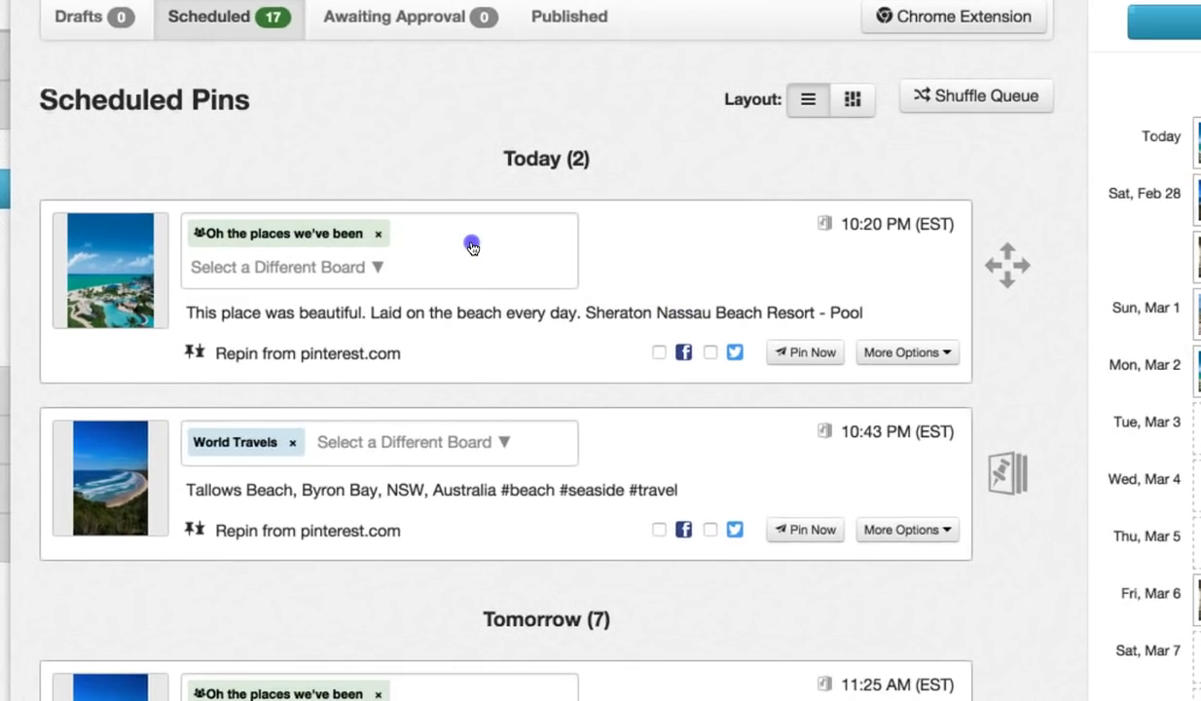
left_click(336, 321)
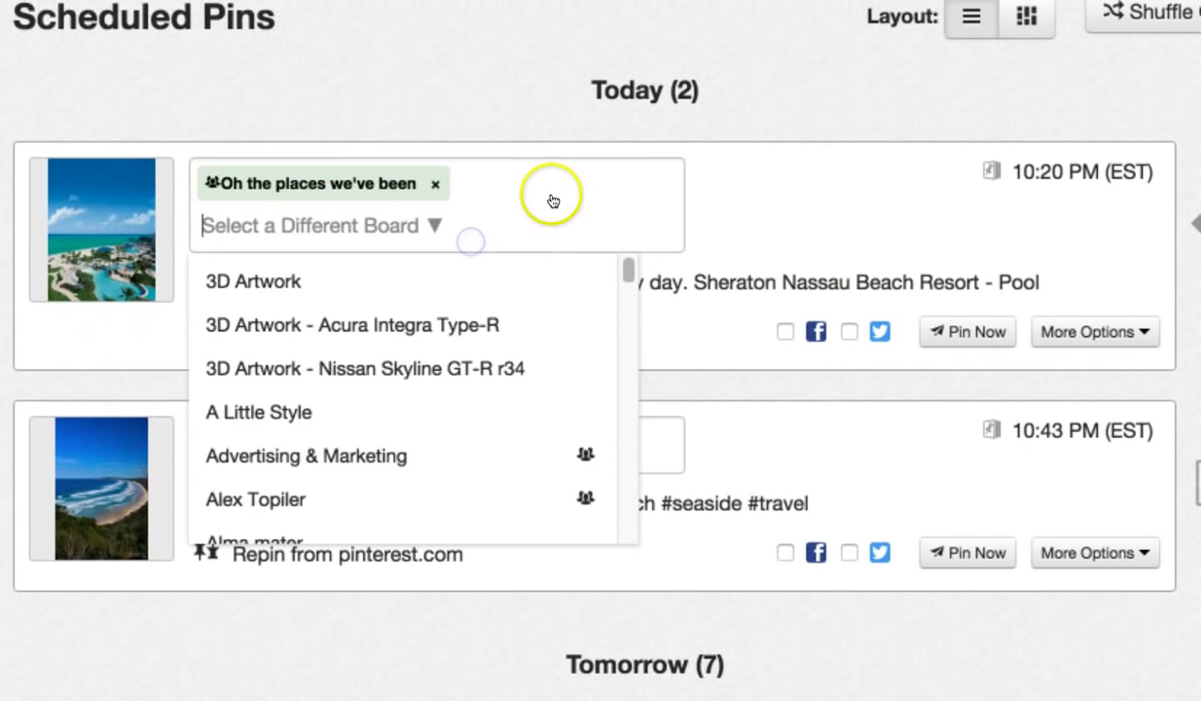
left_click(774, 193)
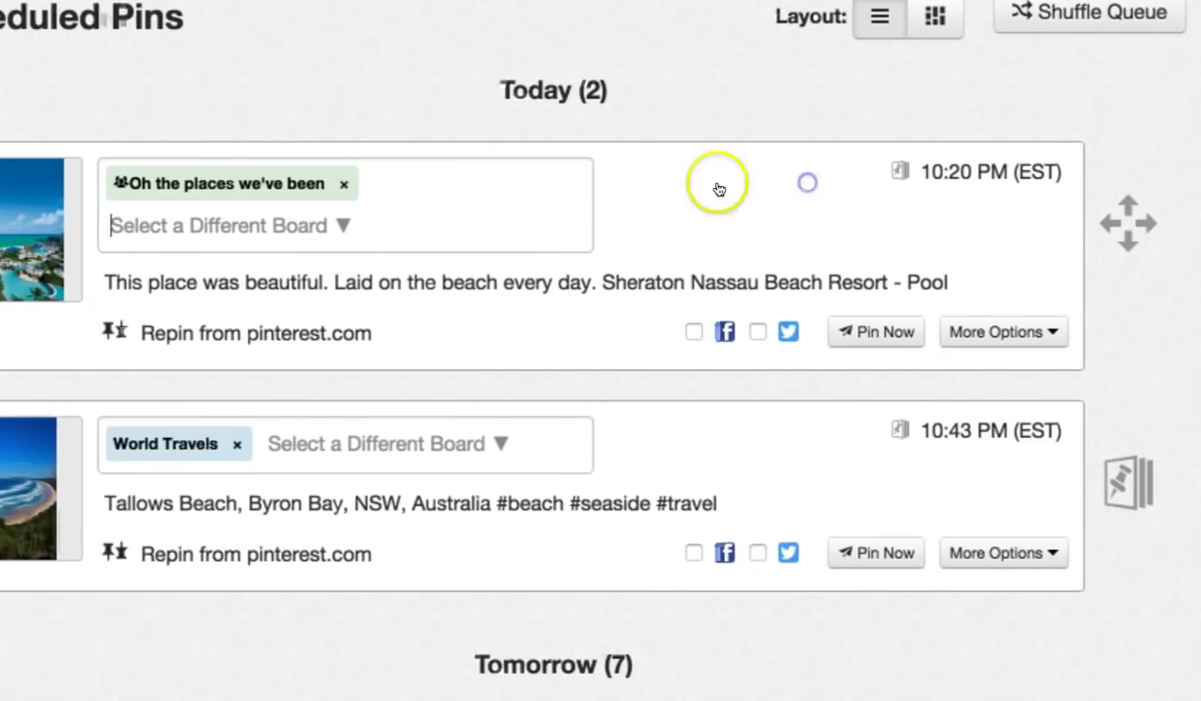
left_click(1042, 172)
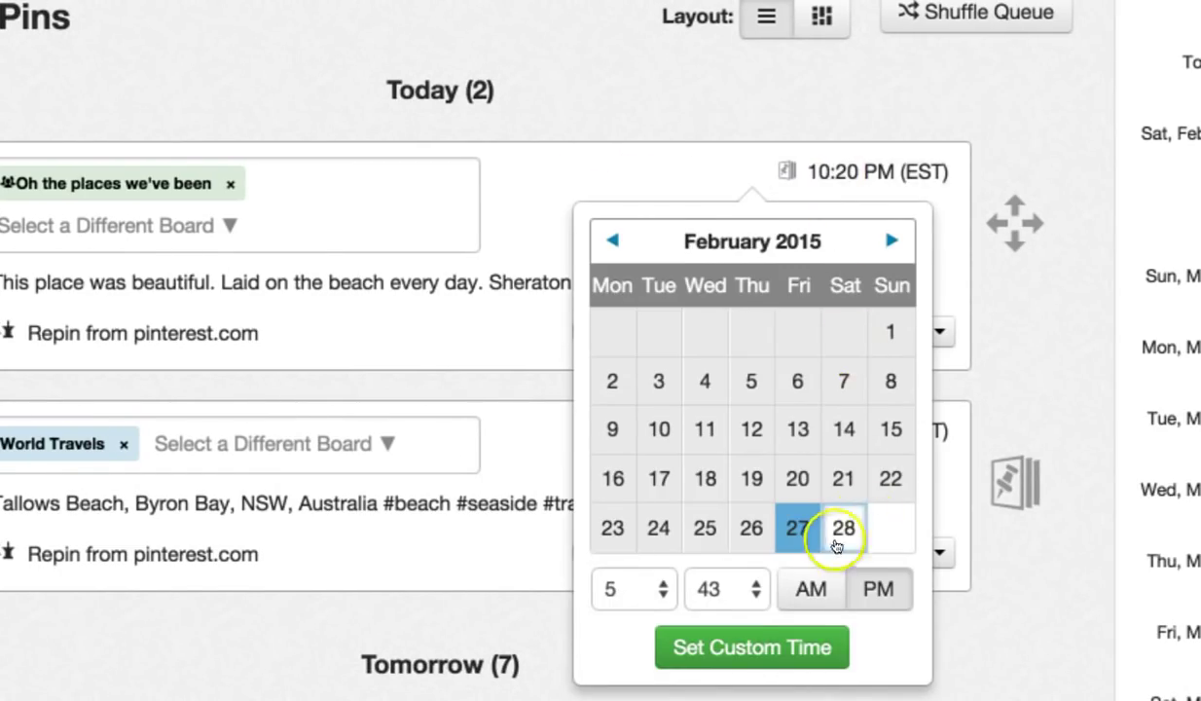
left_click(640, 168)
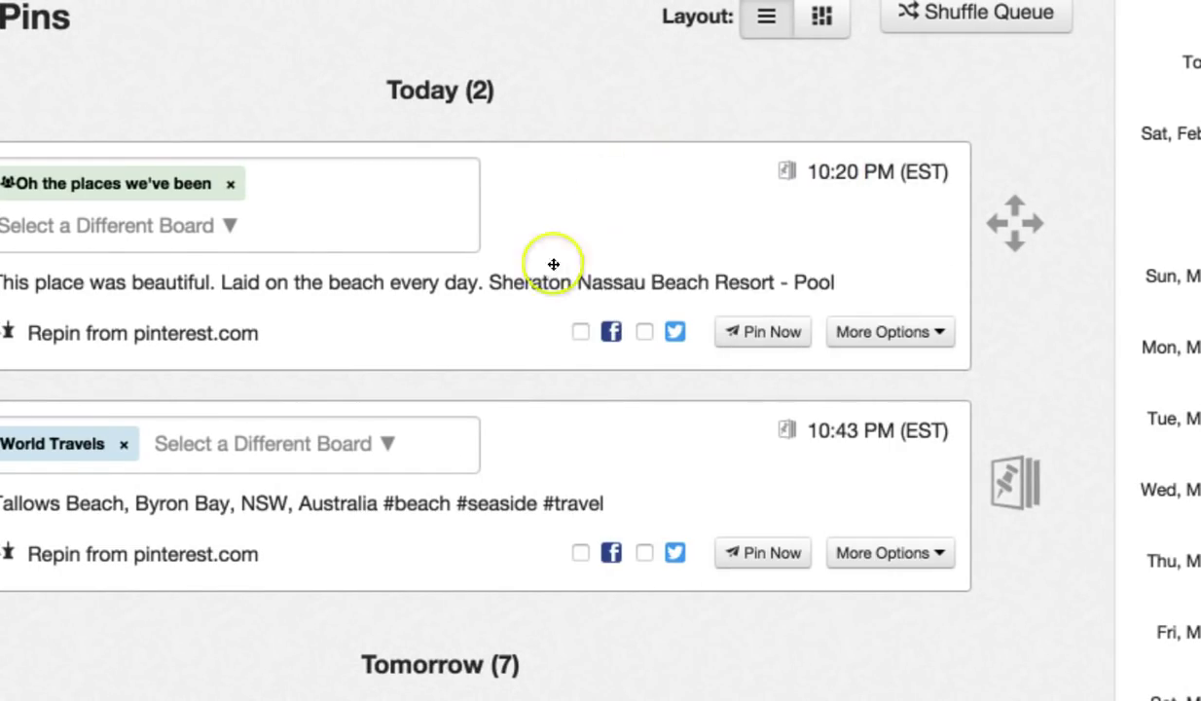
left_click(891, 332)
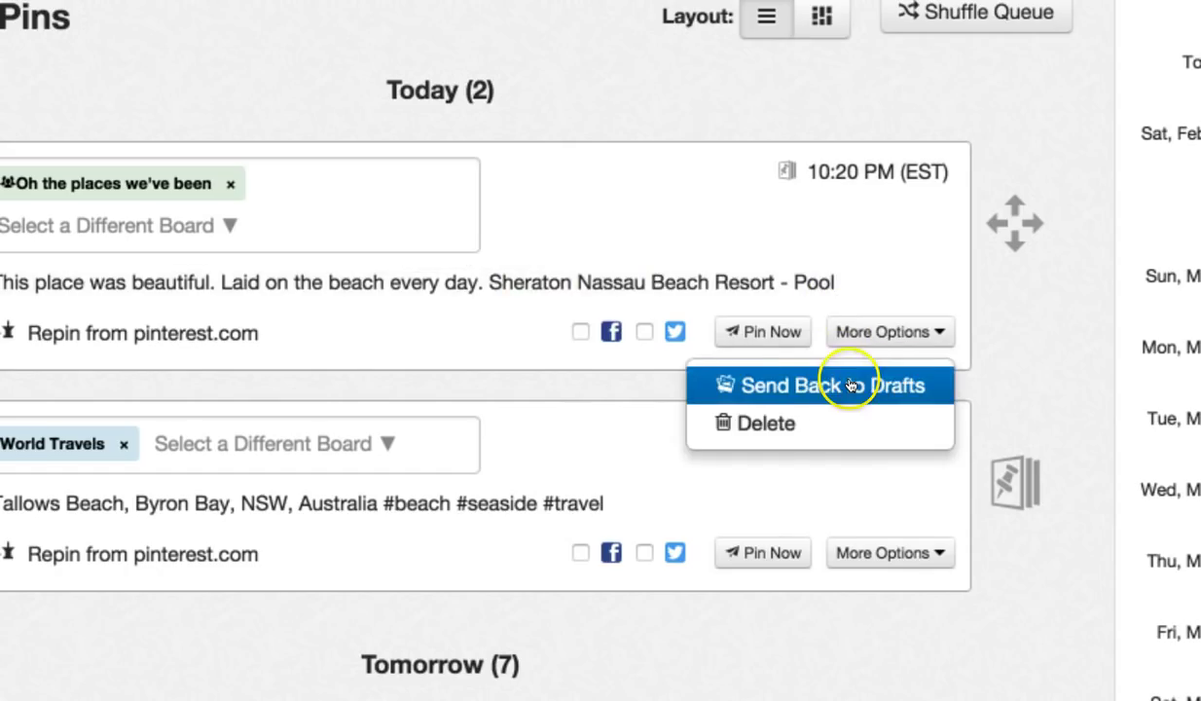
left_click(665, 114)
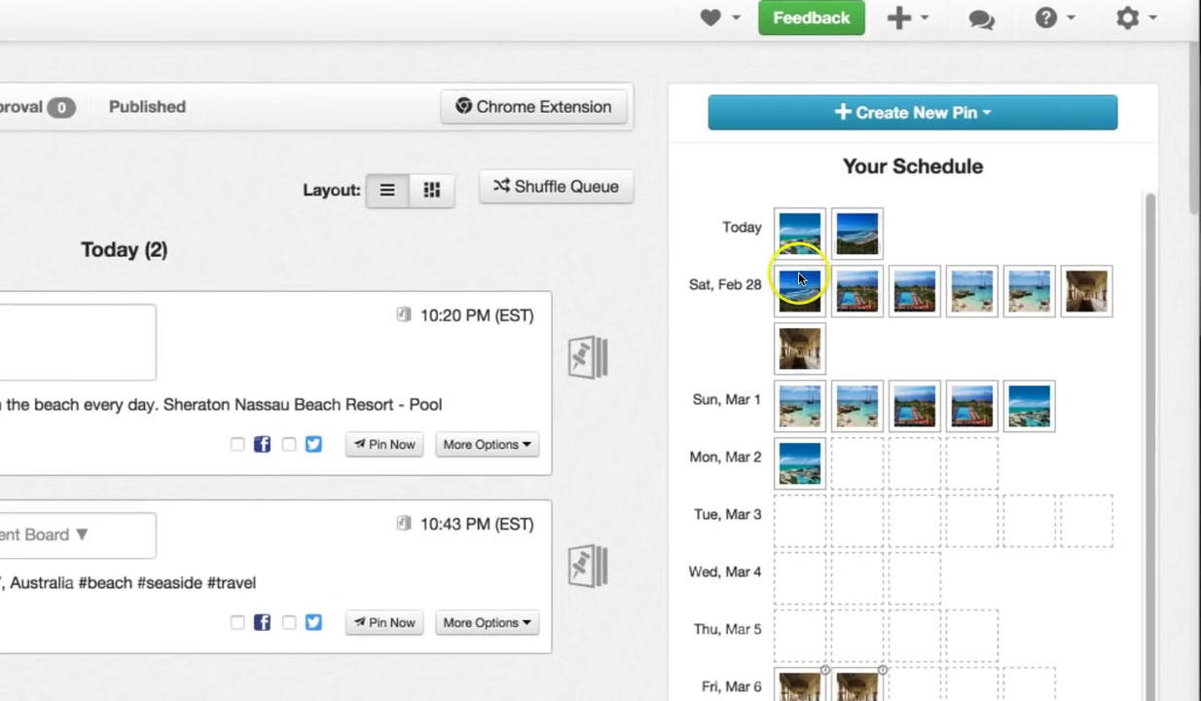
Move Tallows Beach to Saturday, Feb 28's second slot and pull a Sunday, Mar 1 pin into it.
mouse_move(800, 285)
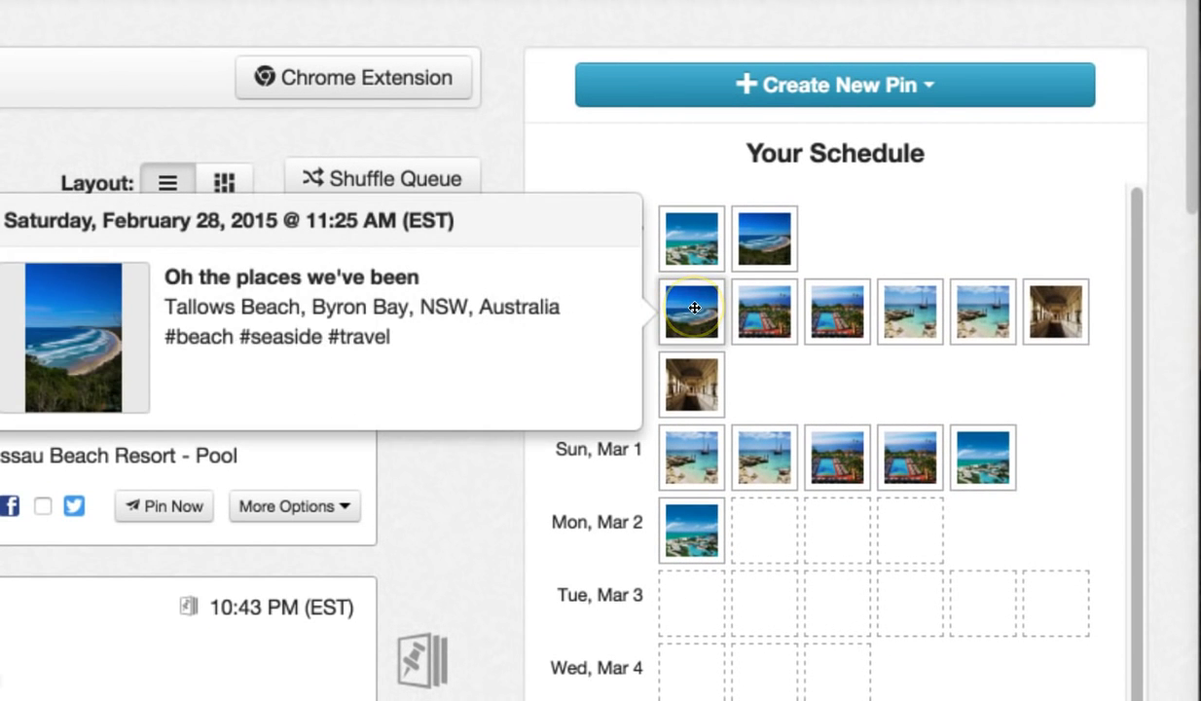
left_click_drag(717, 310, 781, 315)
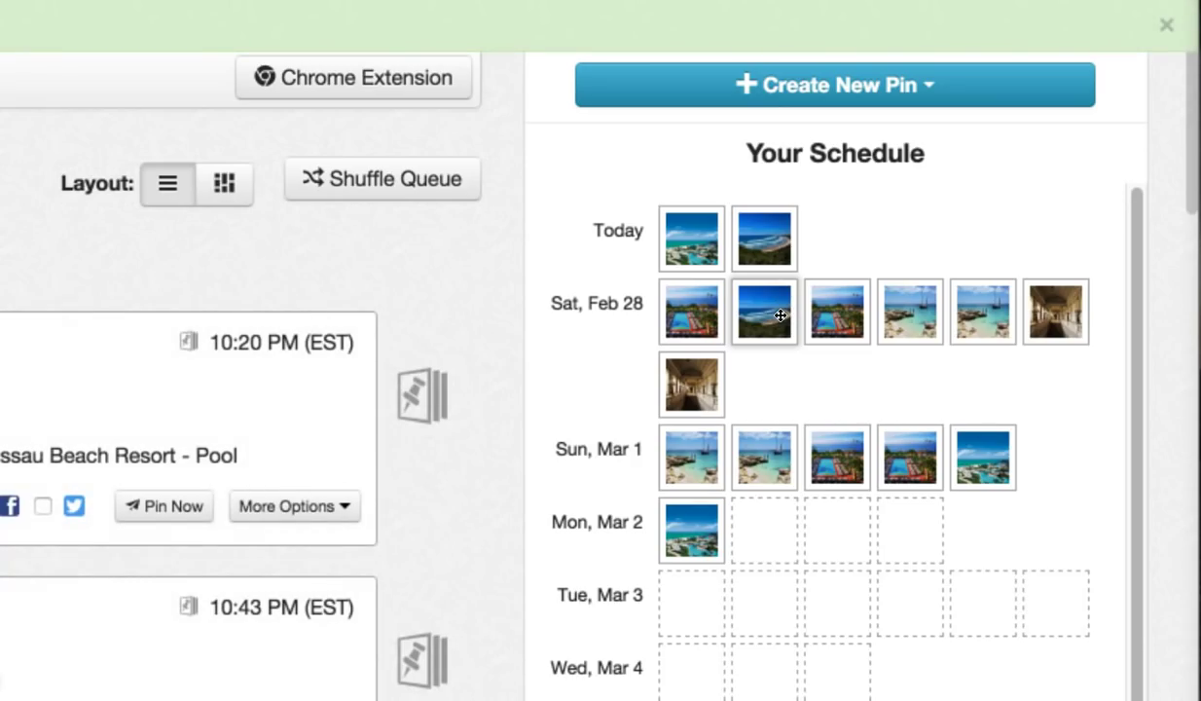
left_click_drag(758, 443, 827, 312)
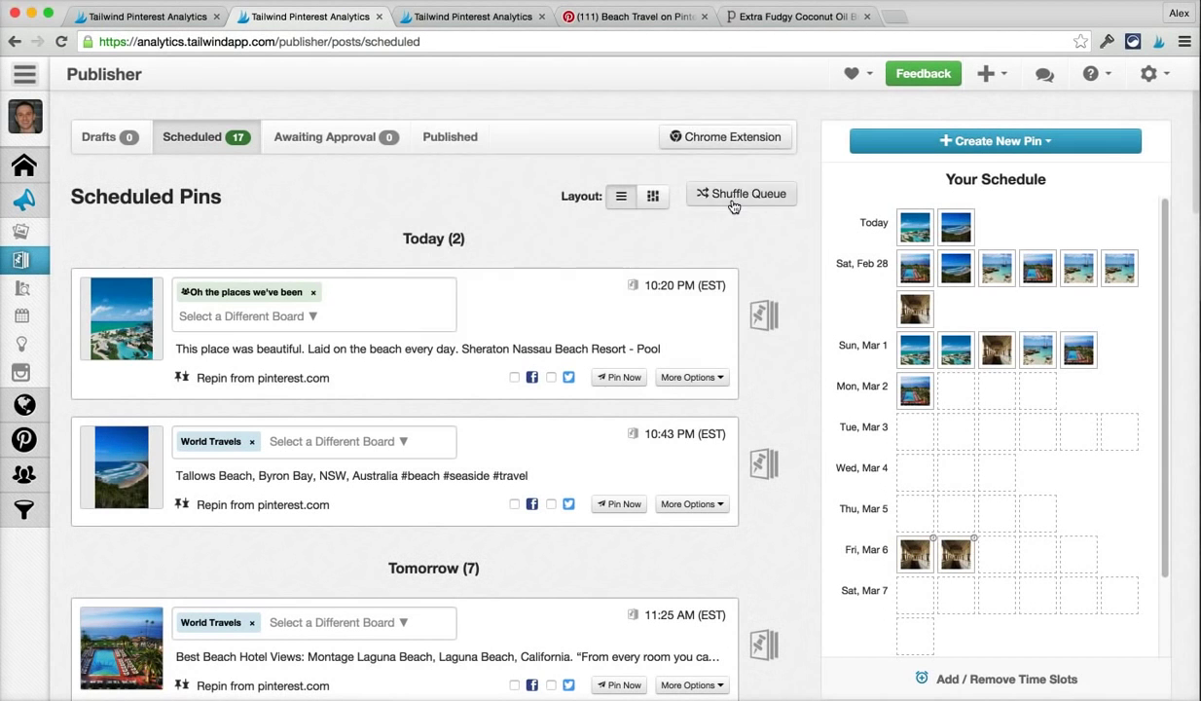
left_click(733, 195)
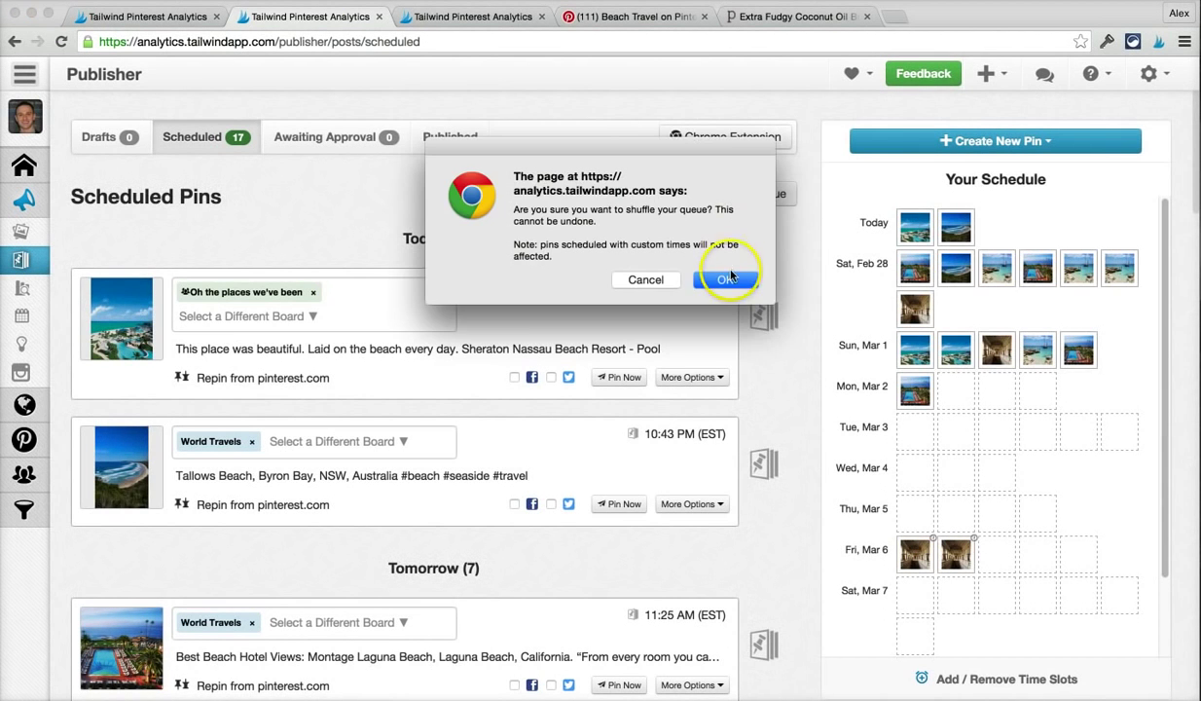
left_click(725, 280)
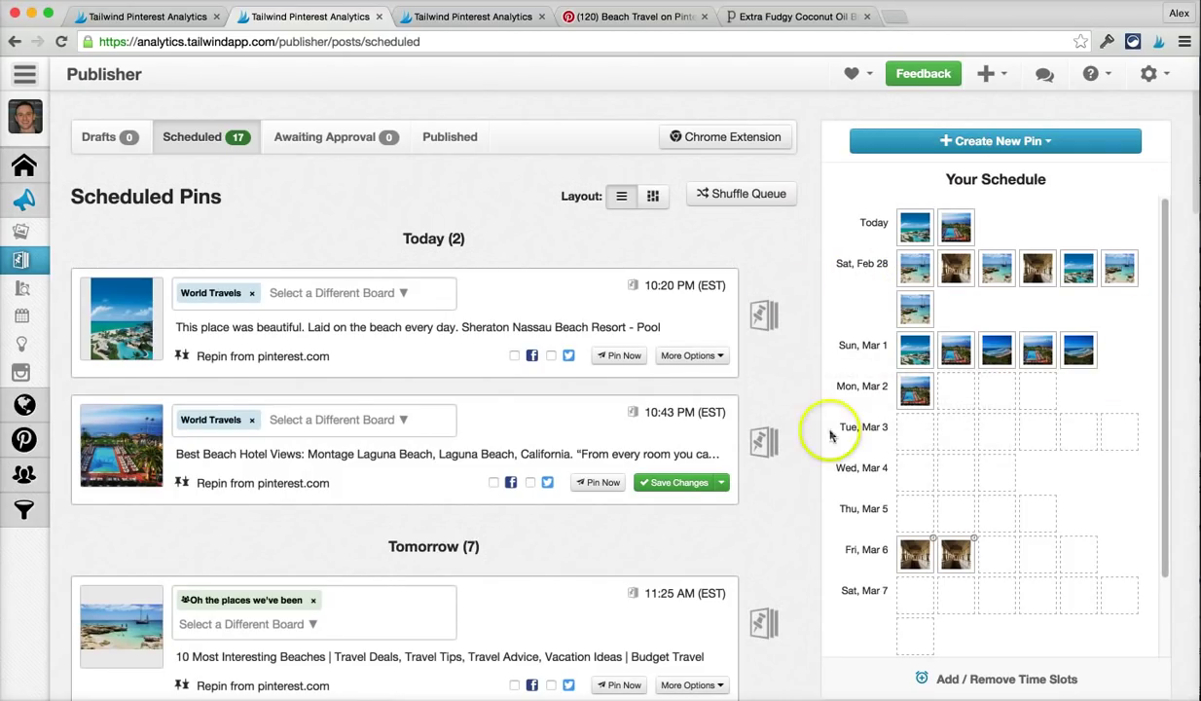
mouse_move(957, 560)
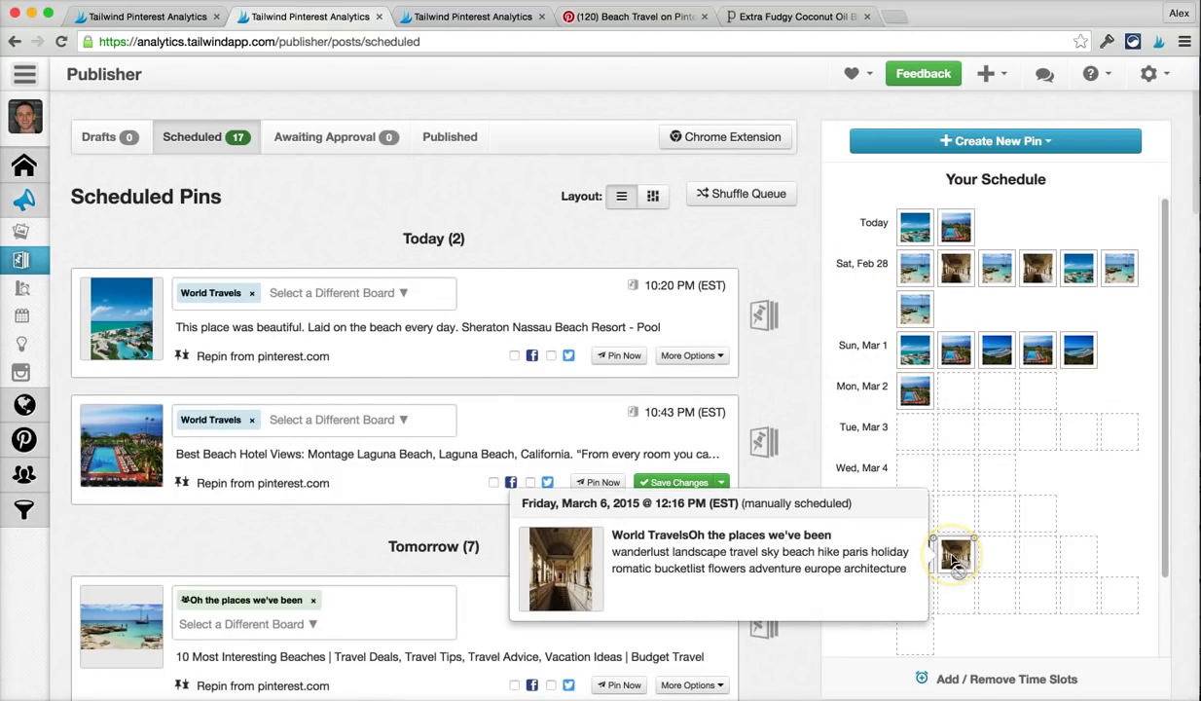
left_click(698, 557)
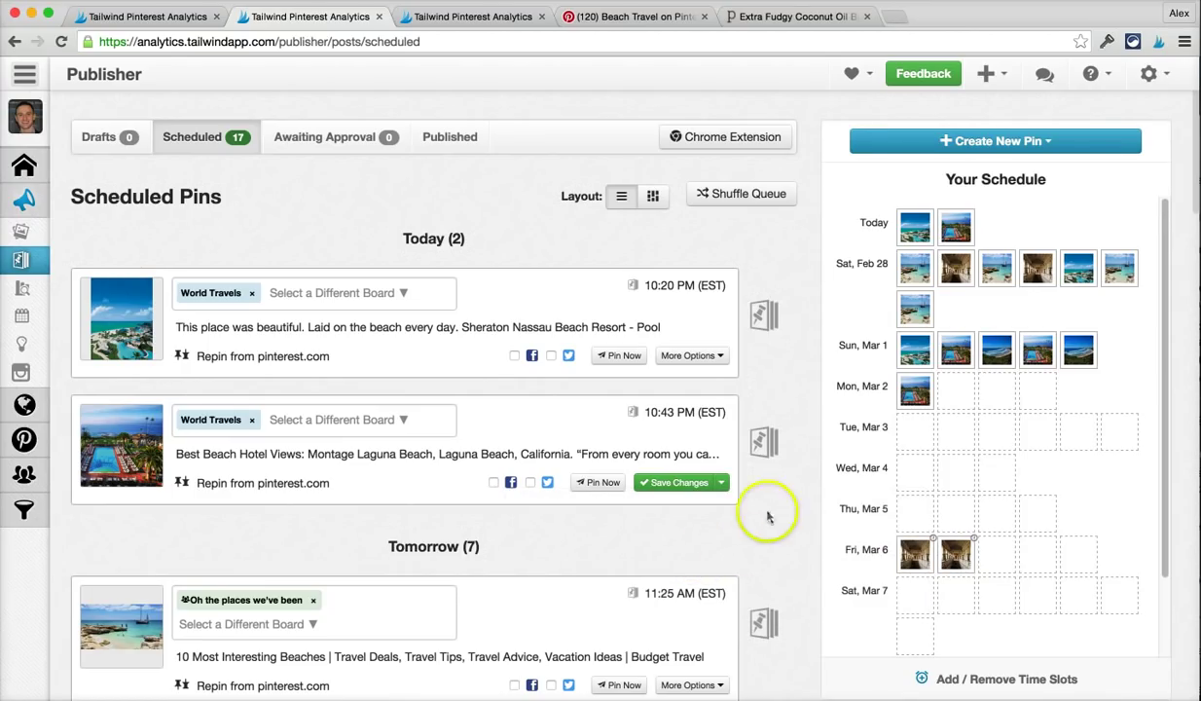
left_click(684, 410)
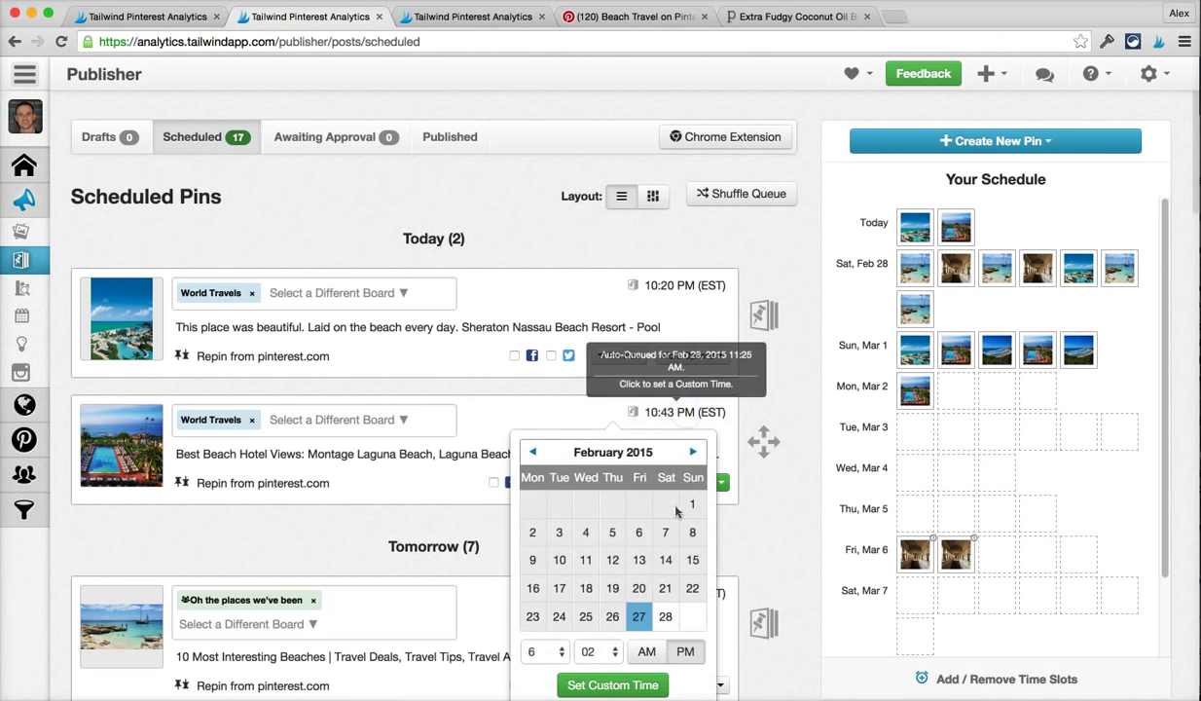
left_click(692, 452)
left_click(638, 526)
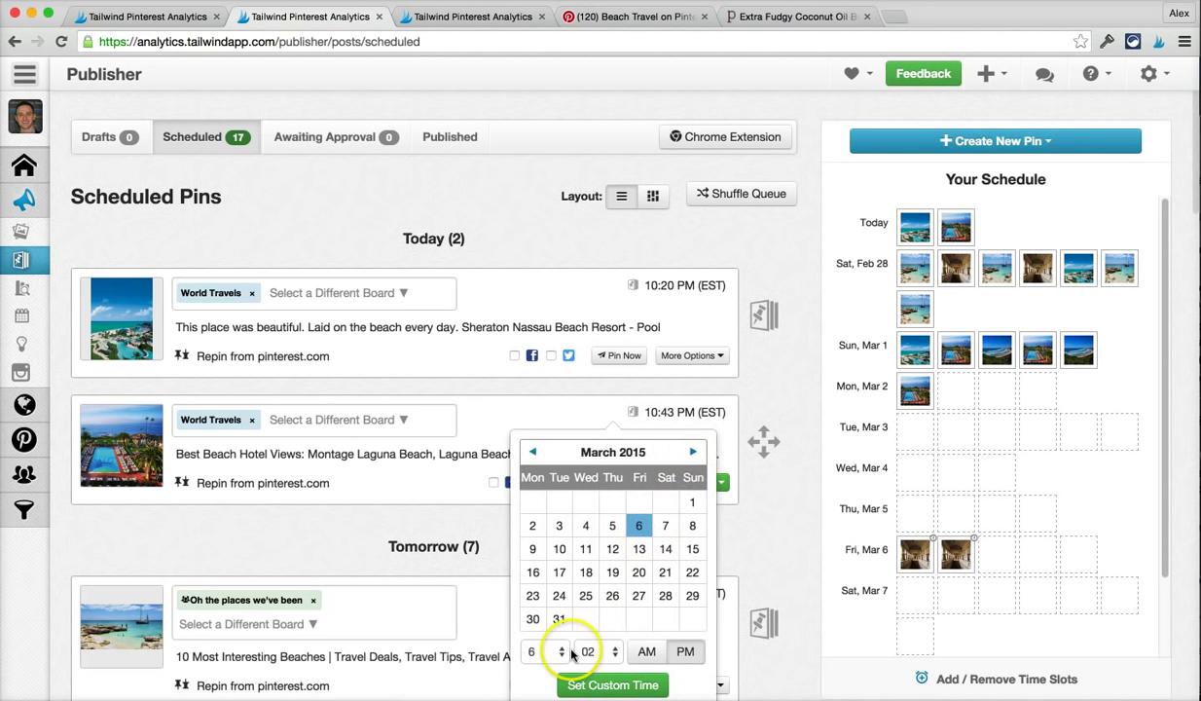
left_click(745, 540)
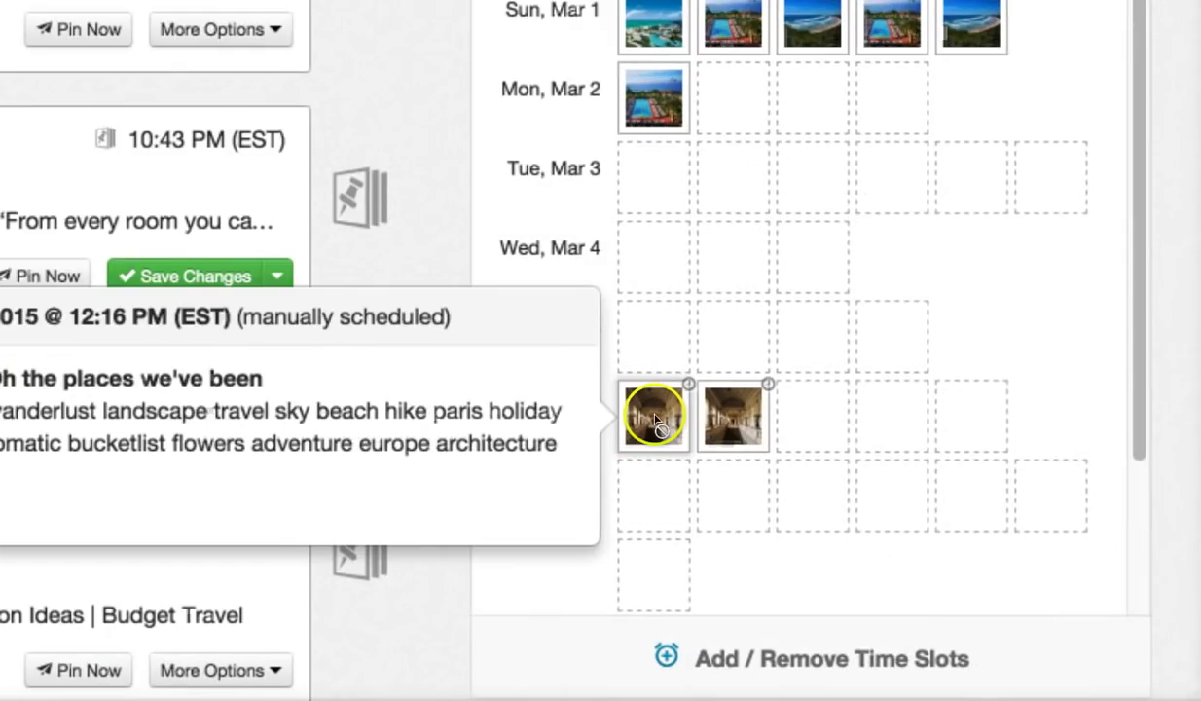
mouse_move(884, 518)
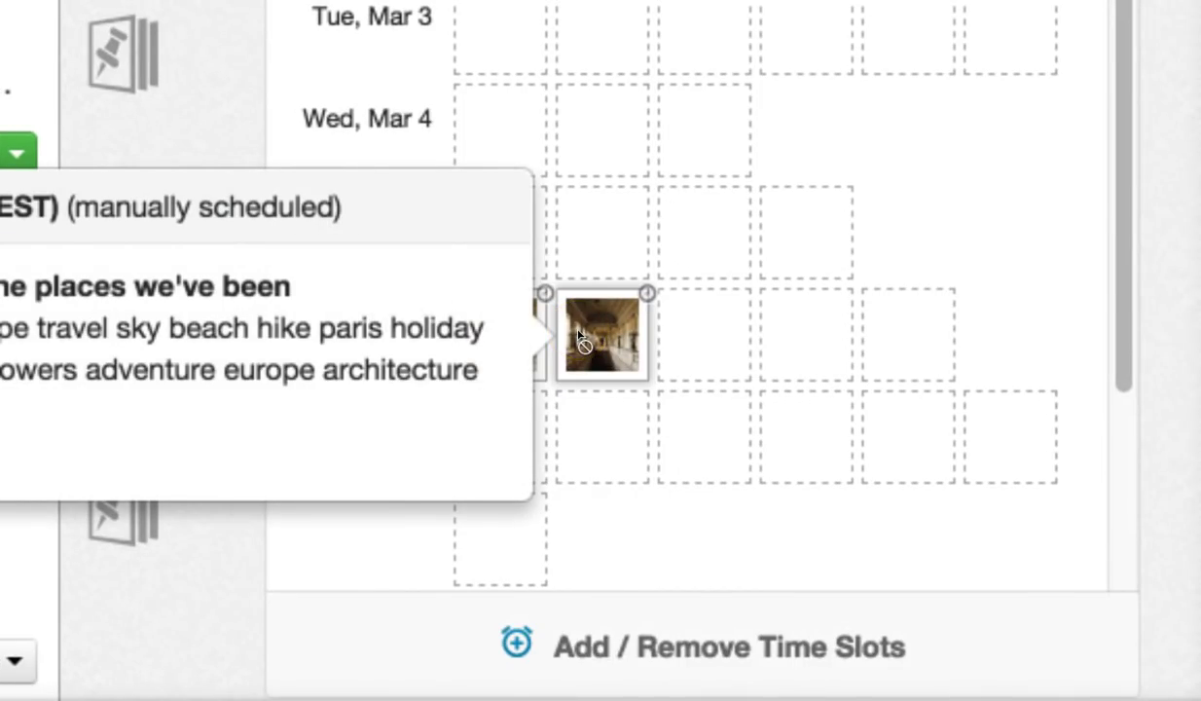
mouse_move(643, 300)
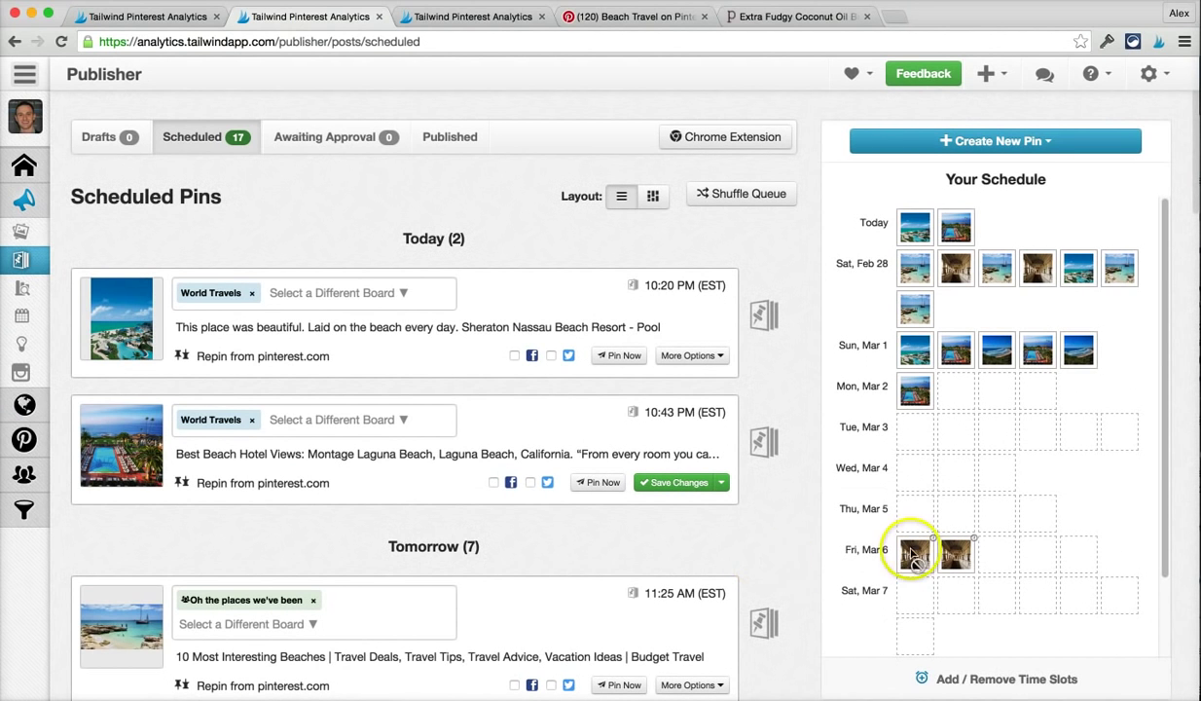
mouse_move(955, 555)
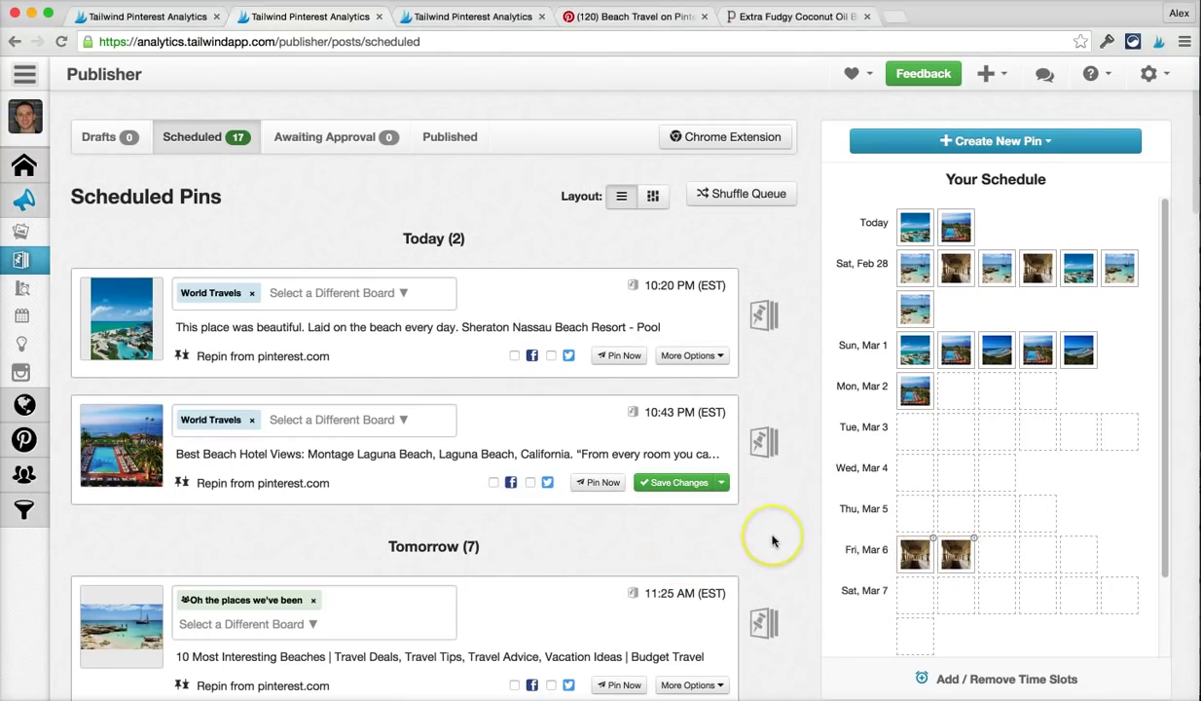
mouse_move(915, 553)
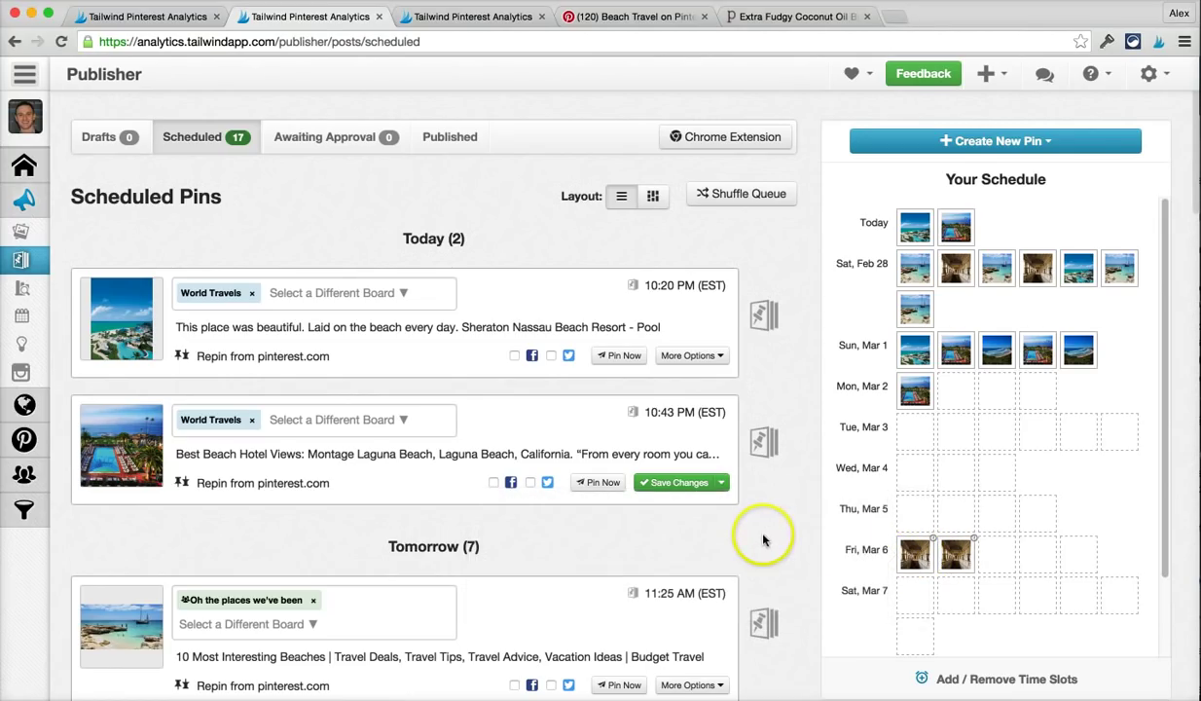
Switch the 12:16 PM Friday, March 6 pin back to Auto-Queue and save.
left_click(915, 553)
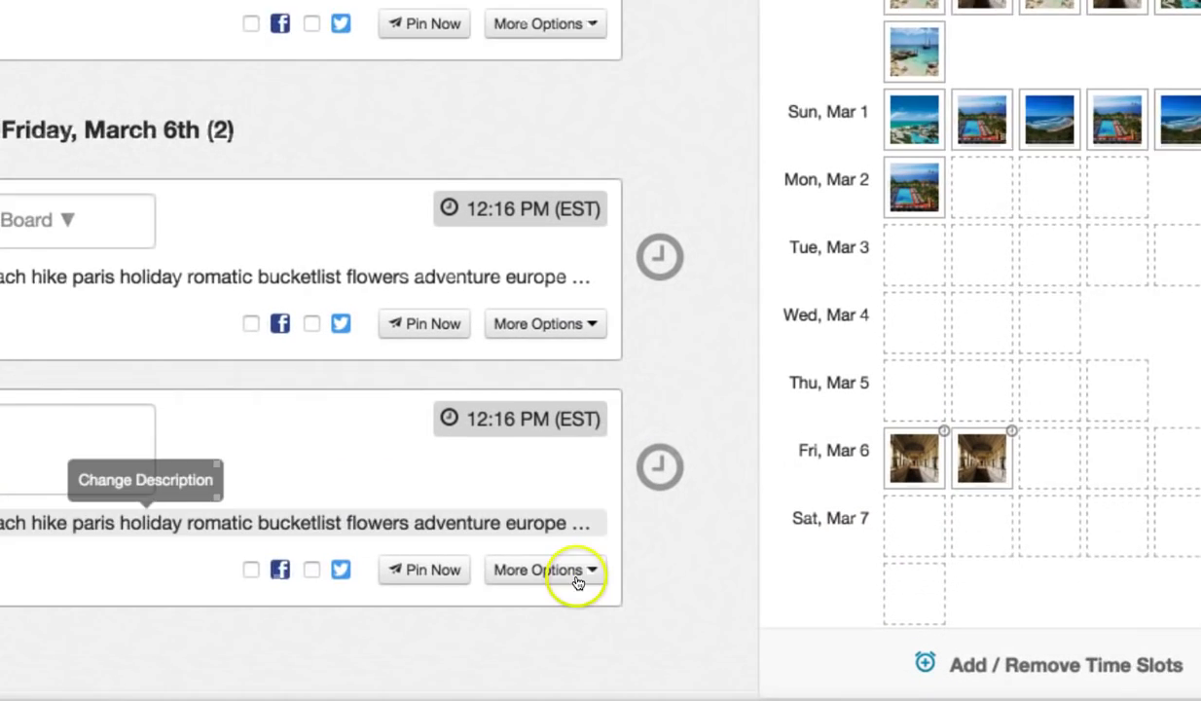
left_click(667, 530)
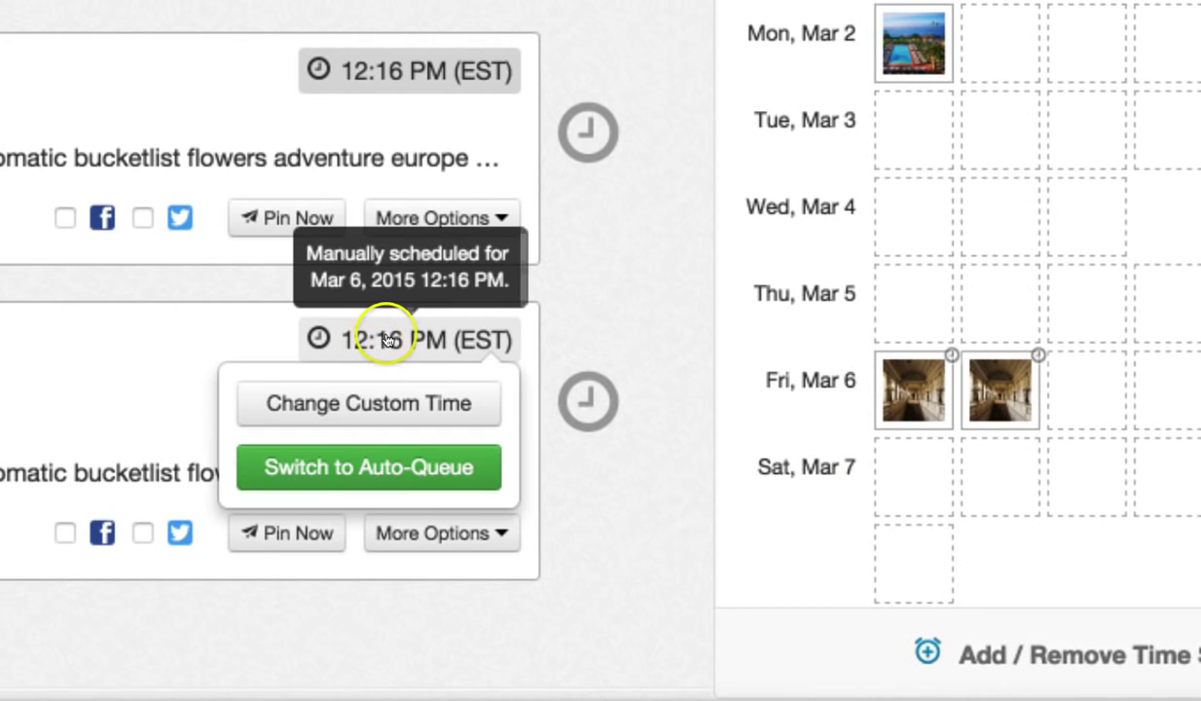
left_click(375, 469)
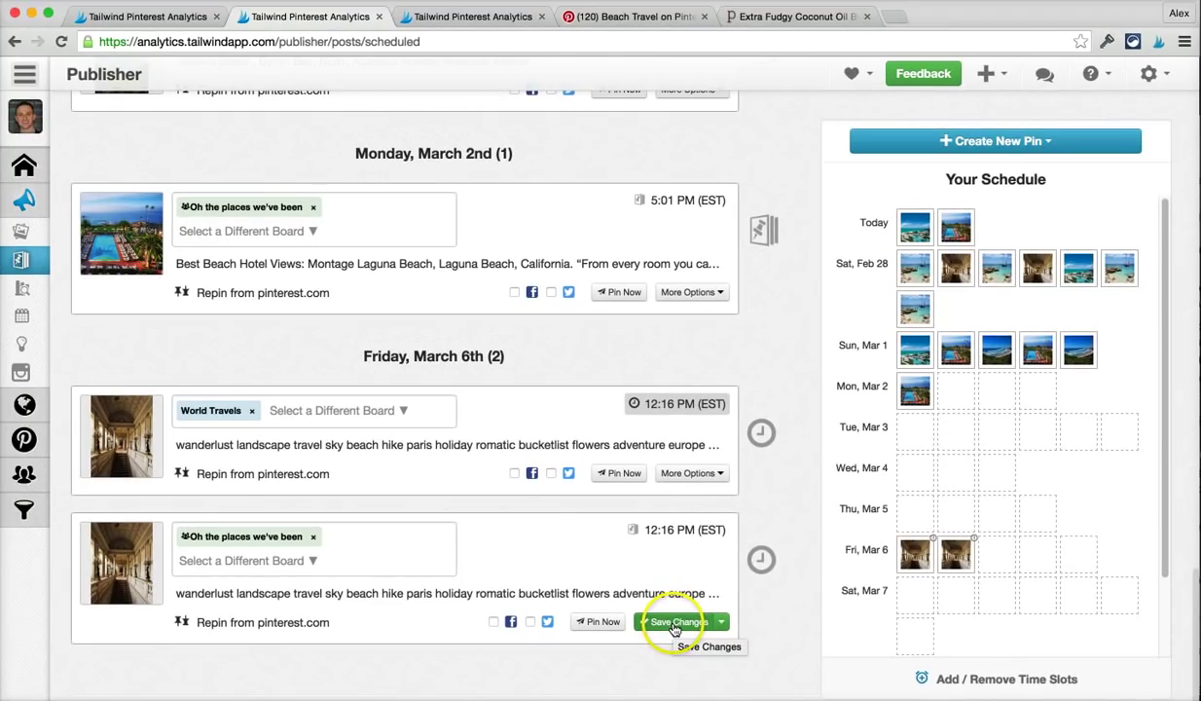
left_click(674, 623)
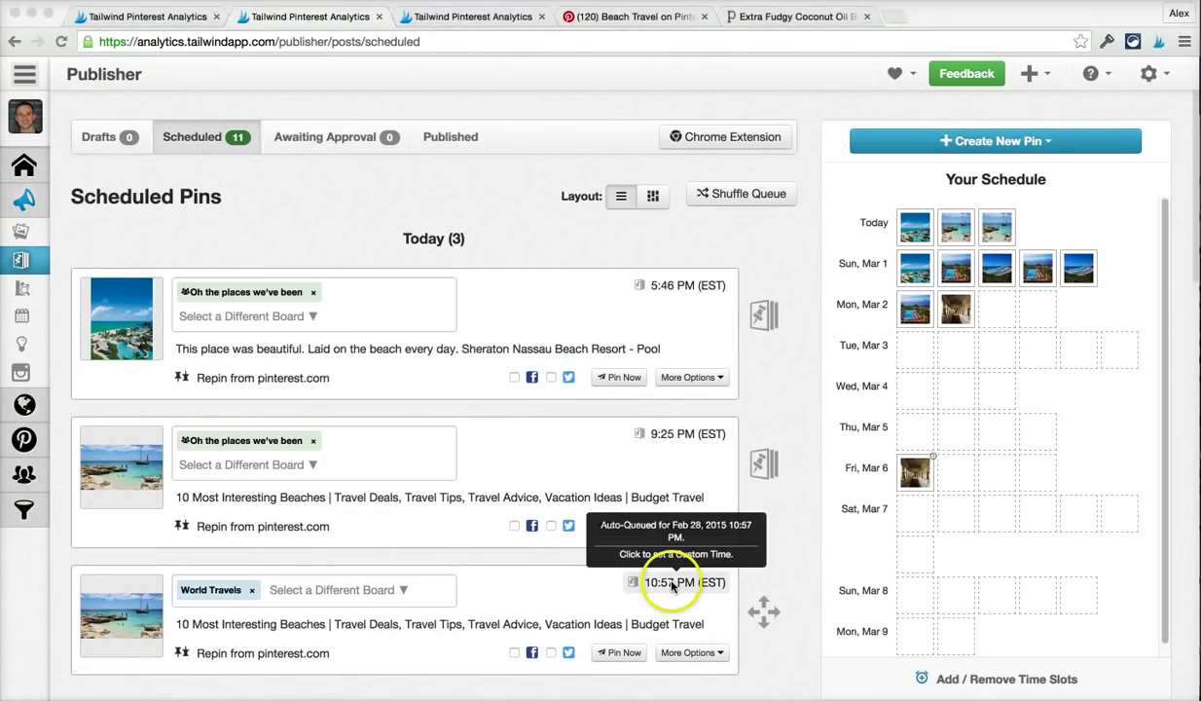
mouse_move(956, 307)
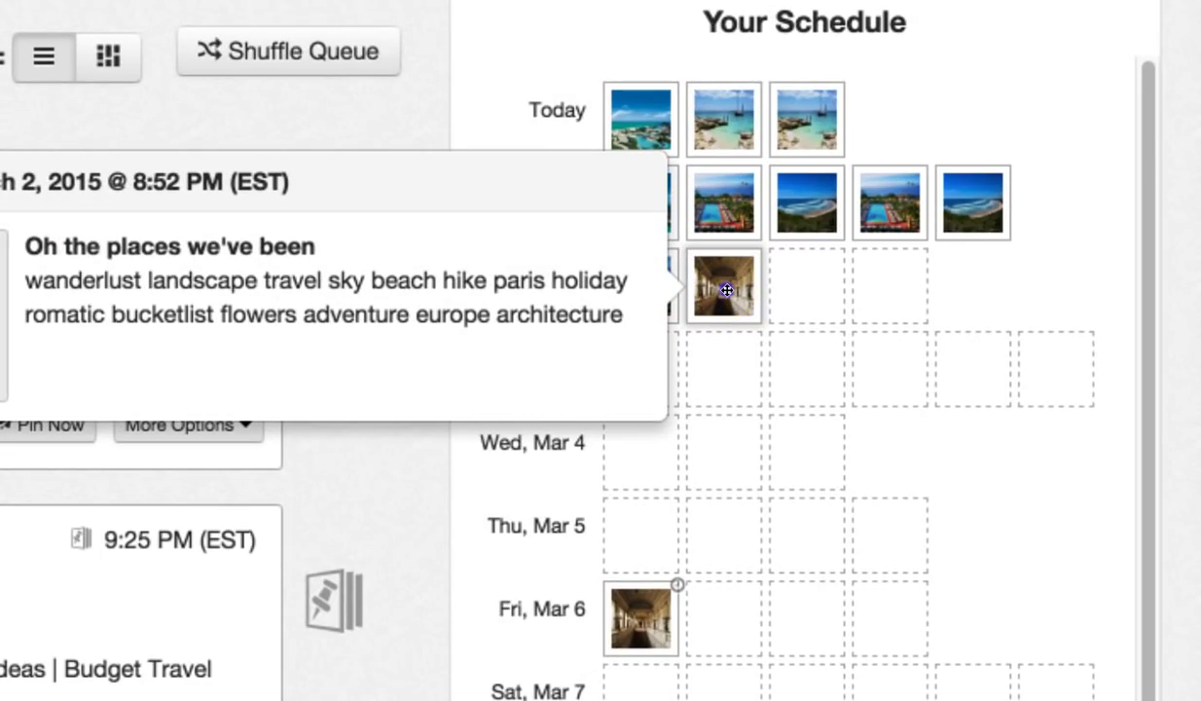
mouse_move(726, 290)
left_mouse_down()
mouse_move(714, 264)
mouse_move(716, 280)
left_mouse_up()
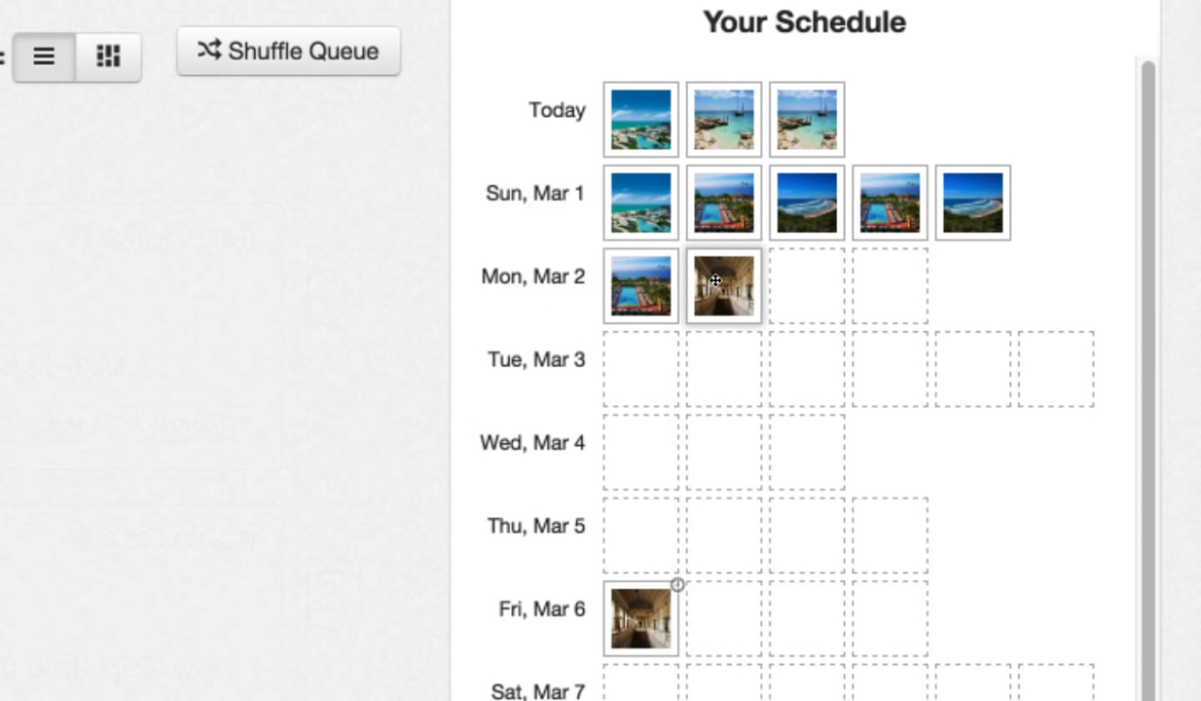
mouse_move(649, 236)
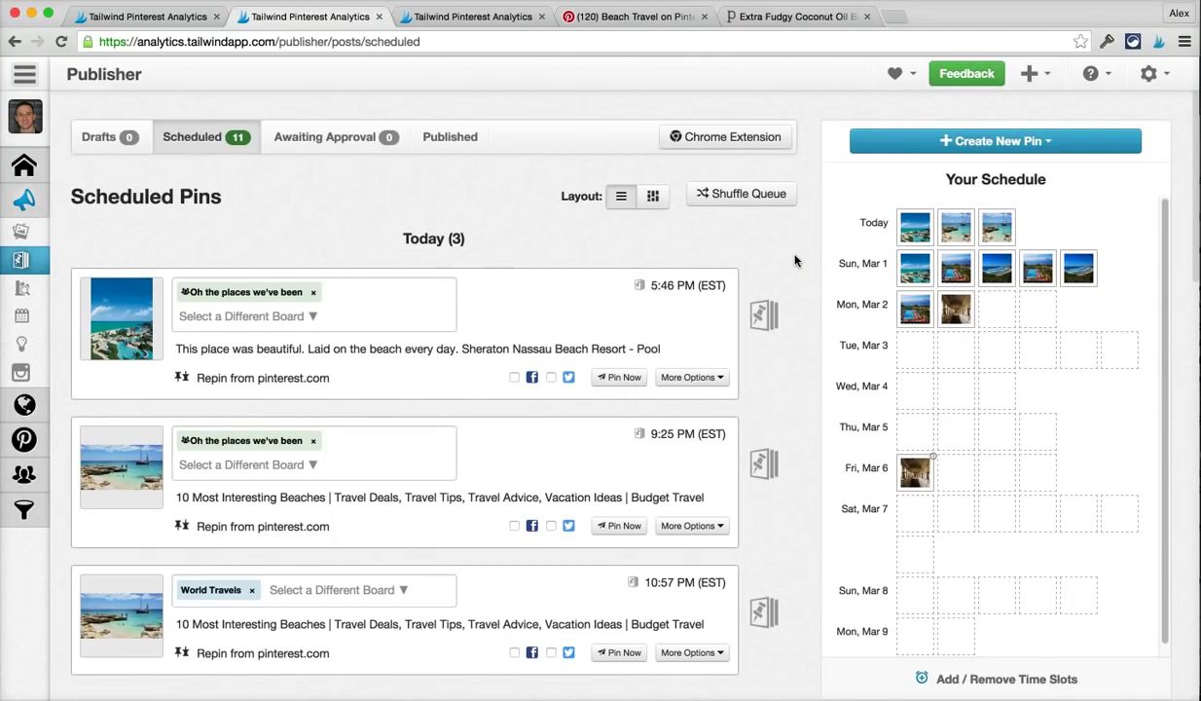
Reschedule the 5:46 PM Sheraton Nassau pin to a custom Sunday, March 8 at 4:58 PM and save.
mouse_move(915, 234)
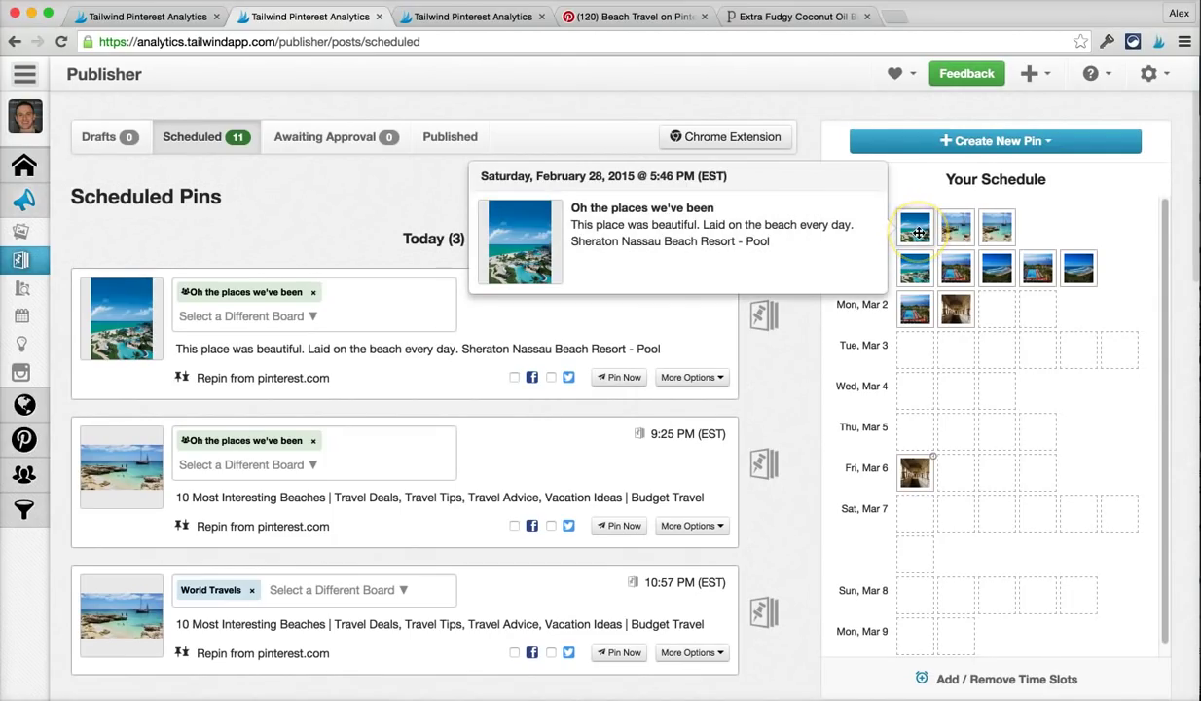
left_click(915, 230)
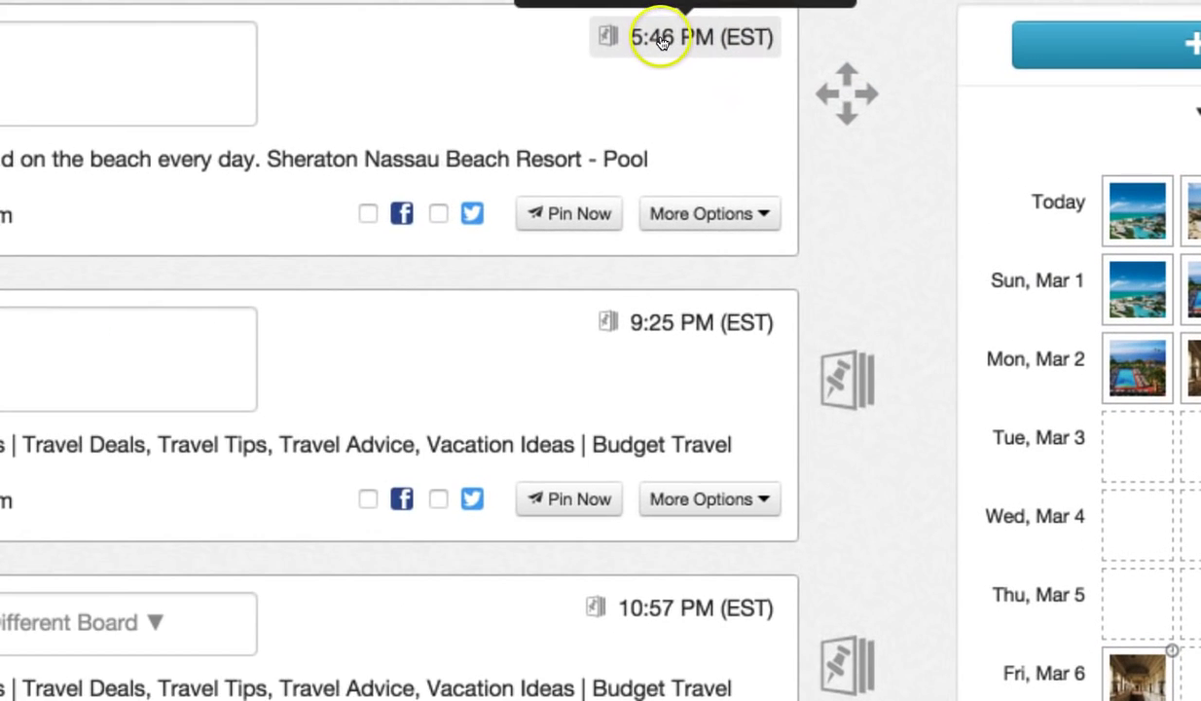
left_click(660, 41)
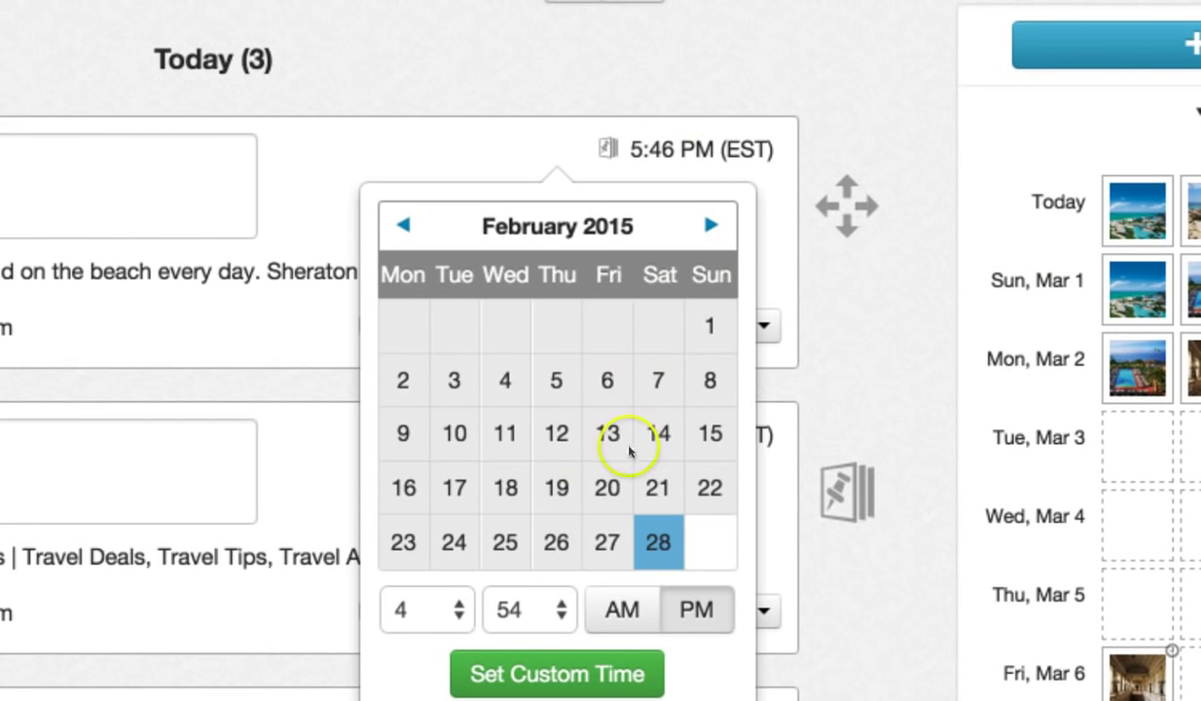
left_click(714, 224)
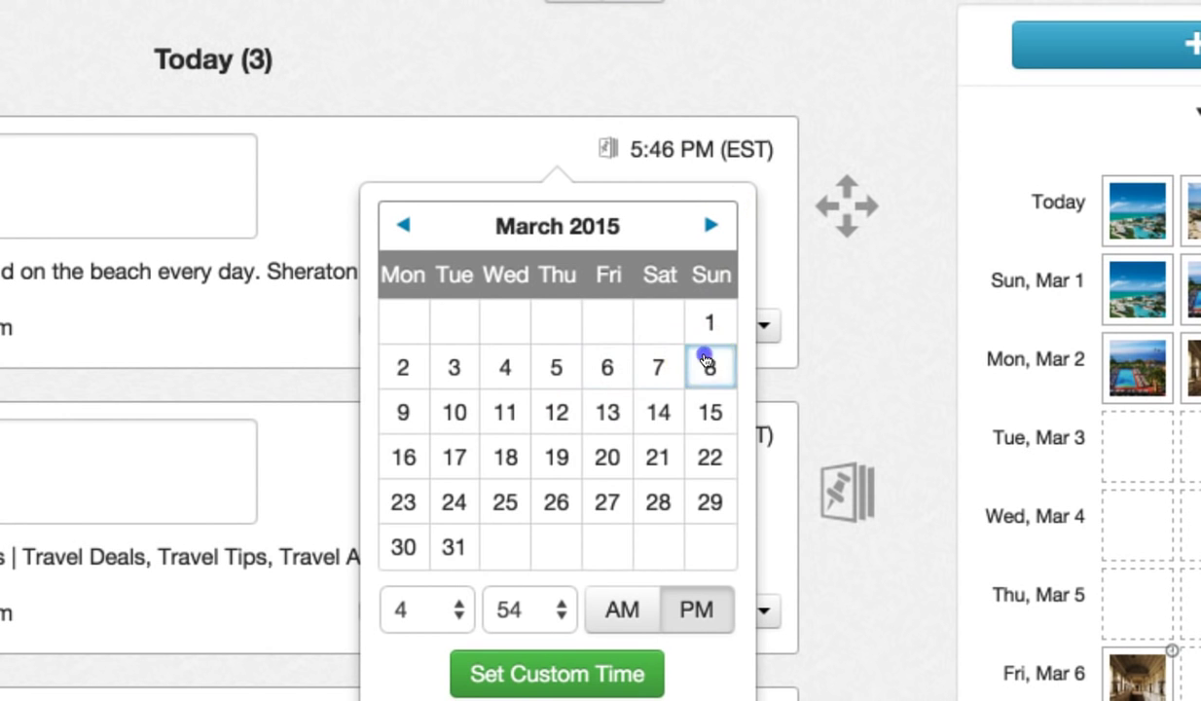
left_click(710, 367)
left_click(509, 610)
left_click(509, 700)
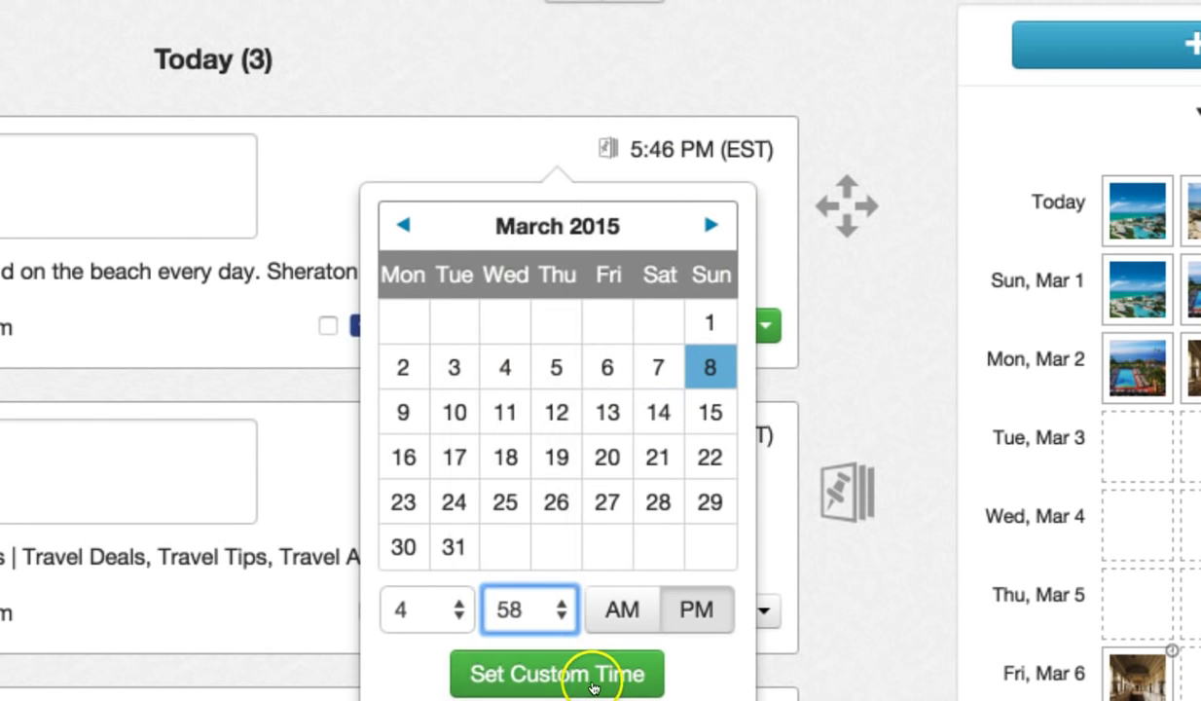
left_click(556, 674)
left_click(678, 328)
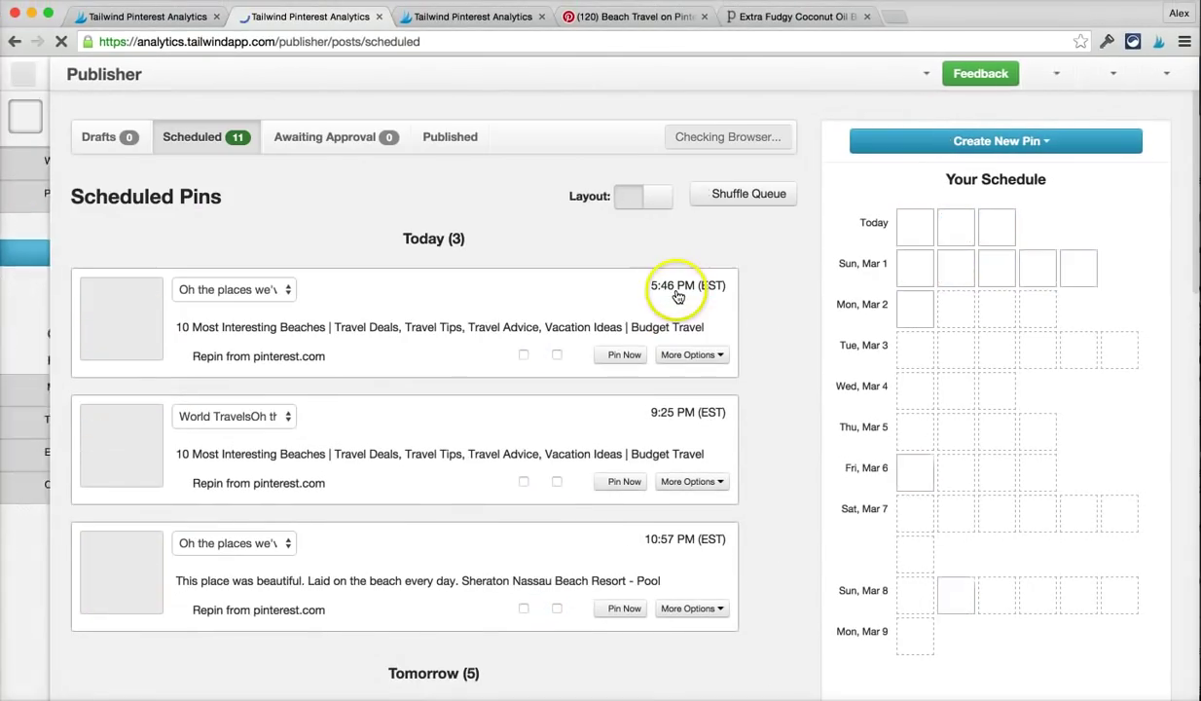
mouse_move(957, 588)
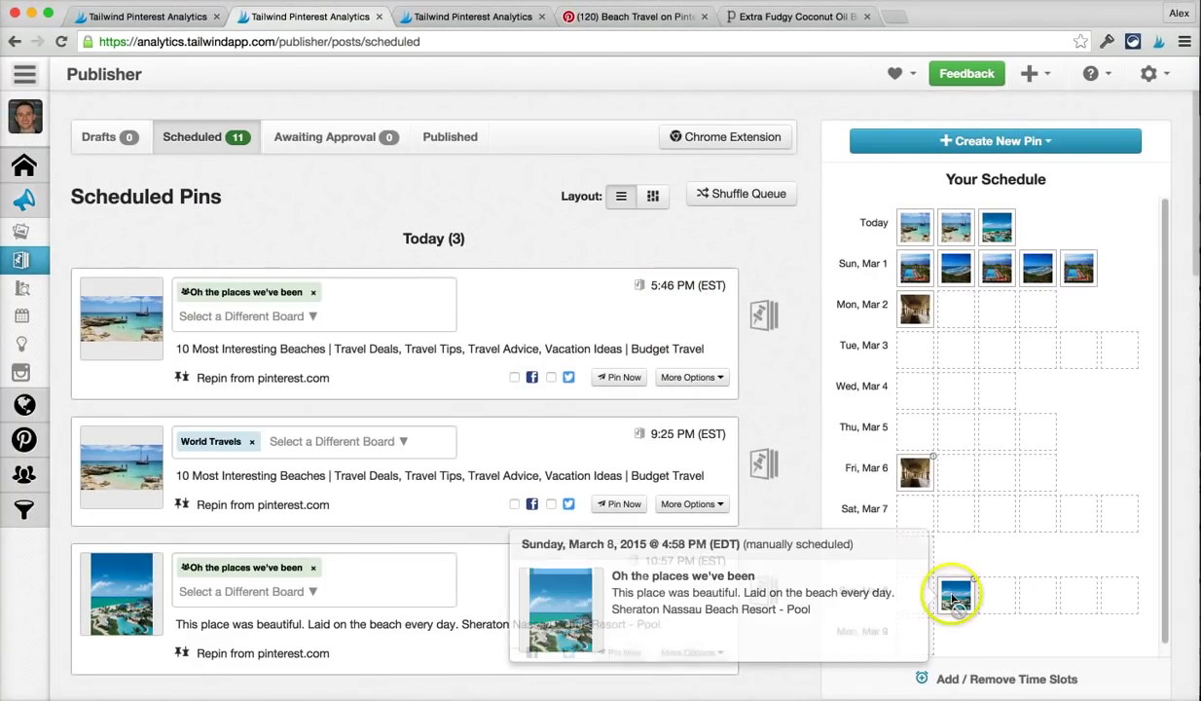
left_click(957, 597)
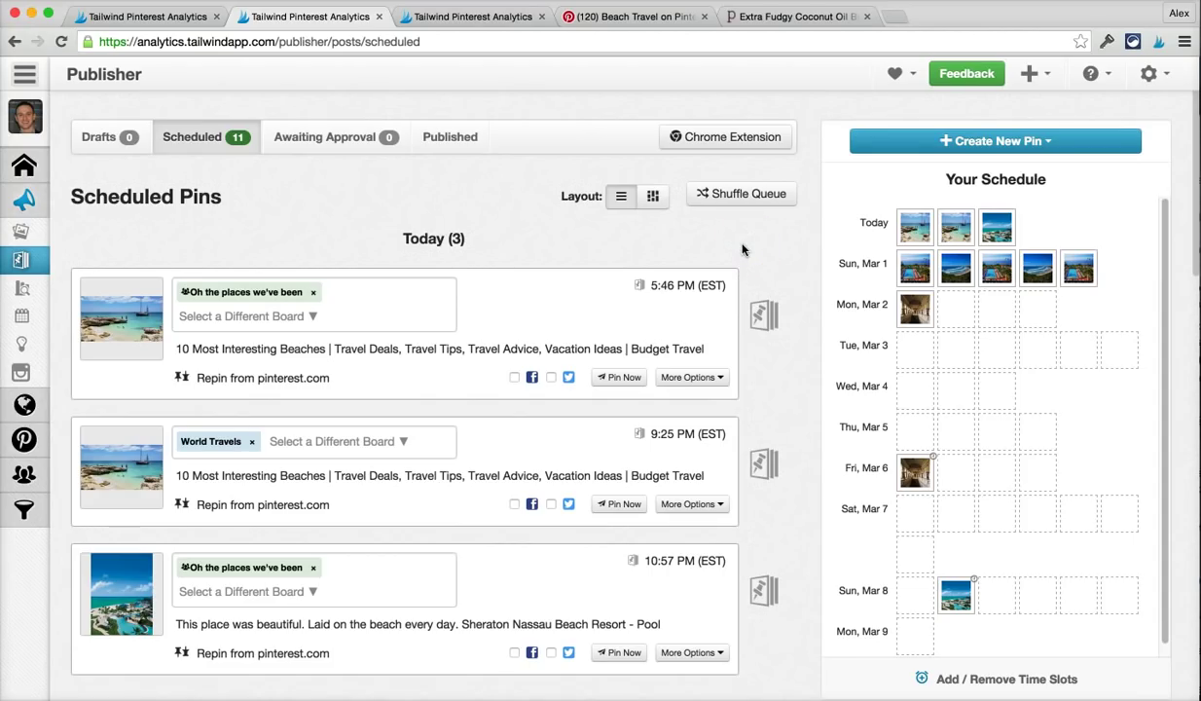
Show the empty Drafts page in the first Tailwind Pinterest Analytics tab.
left_click(161, 16)
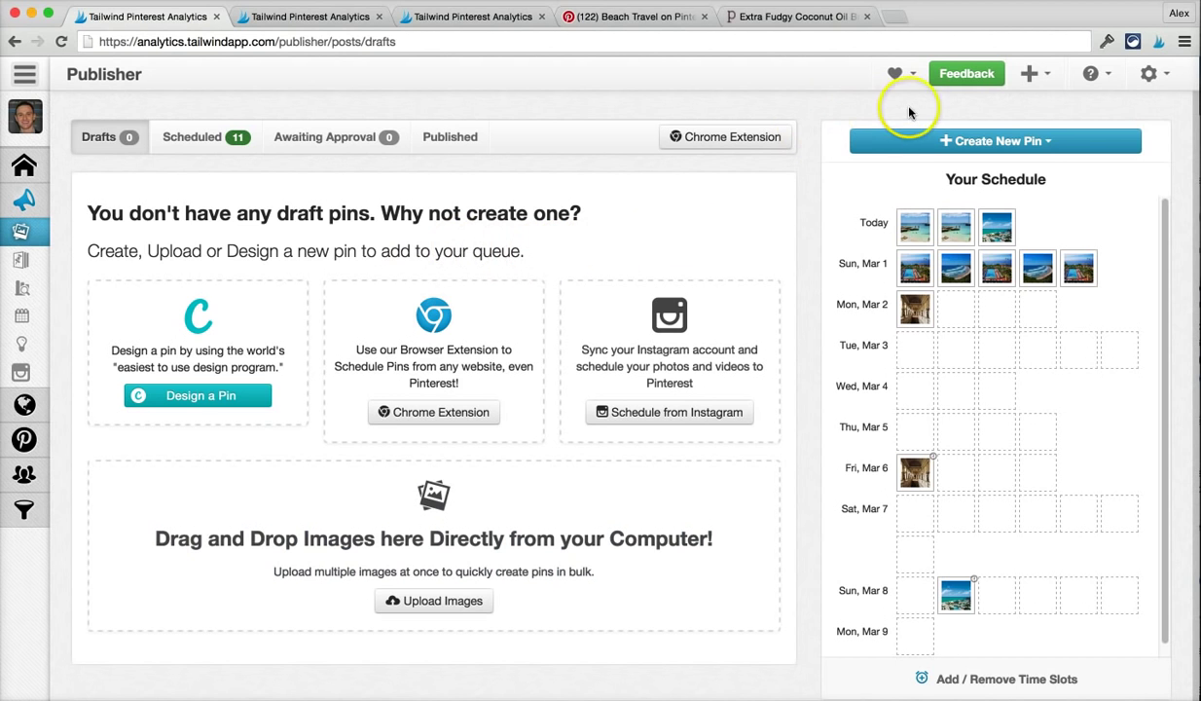
Start a Send us a Message support chat and focus its Start a conversation box.
left_click(1092, 75)
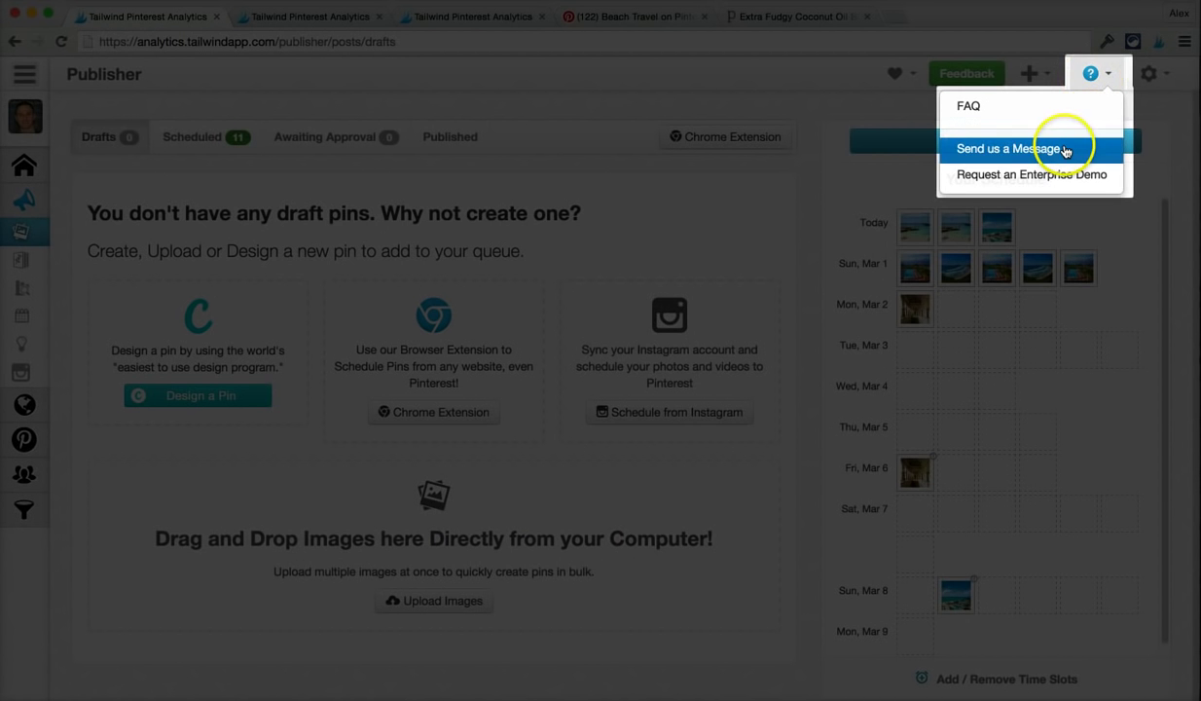
left_click(1008, 149)
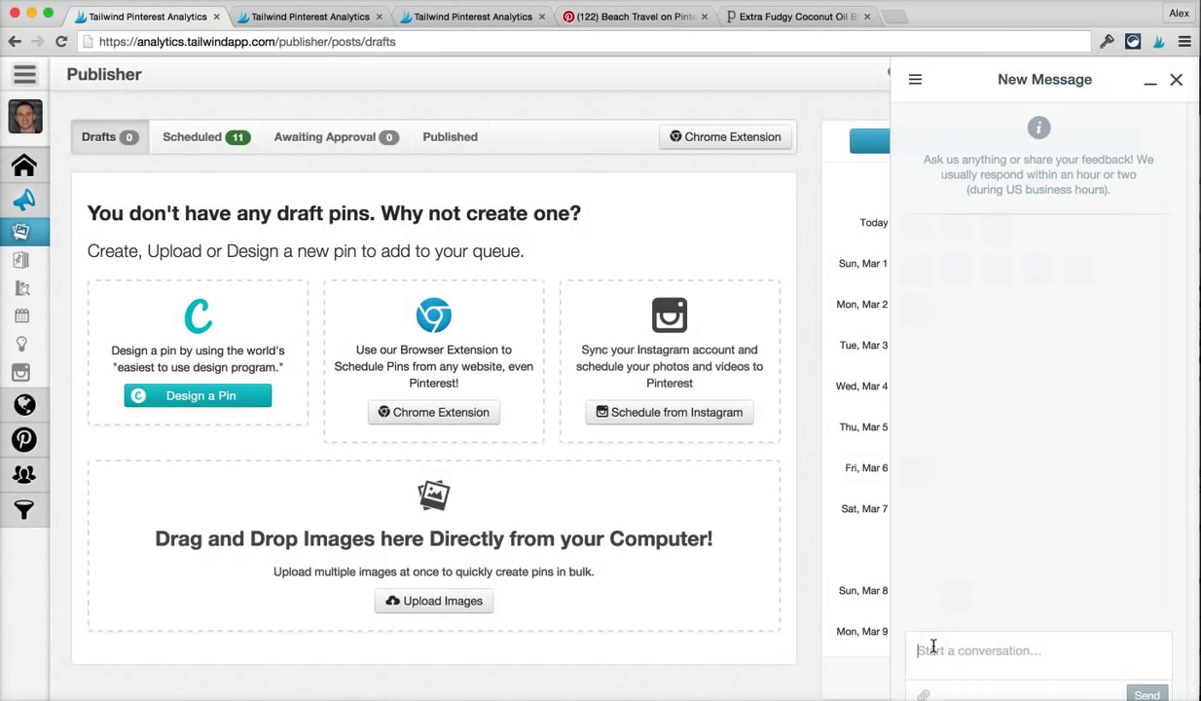
left_click(918, 648)
left_click(932, 653)
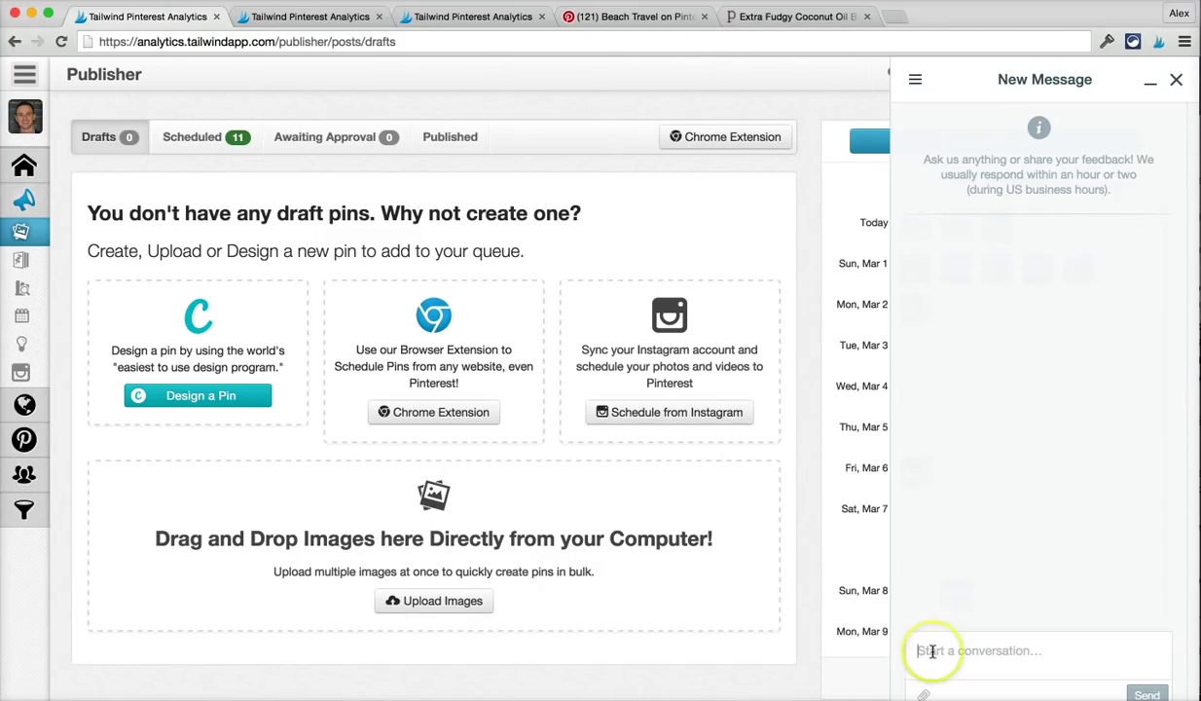